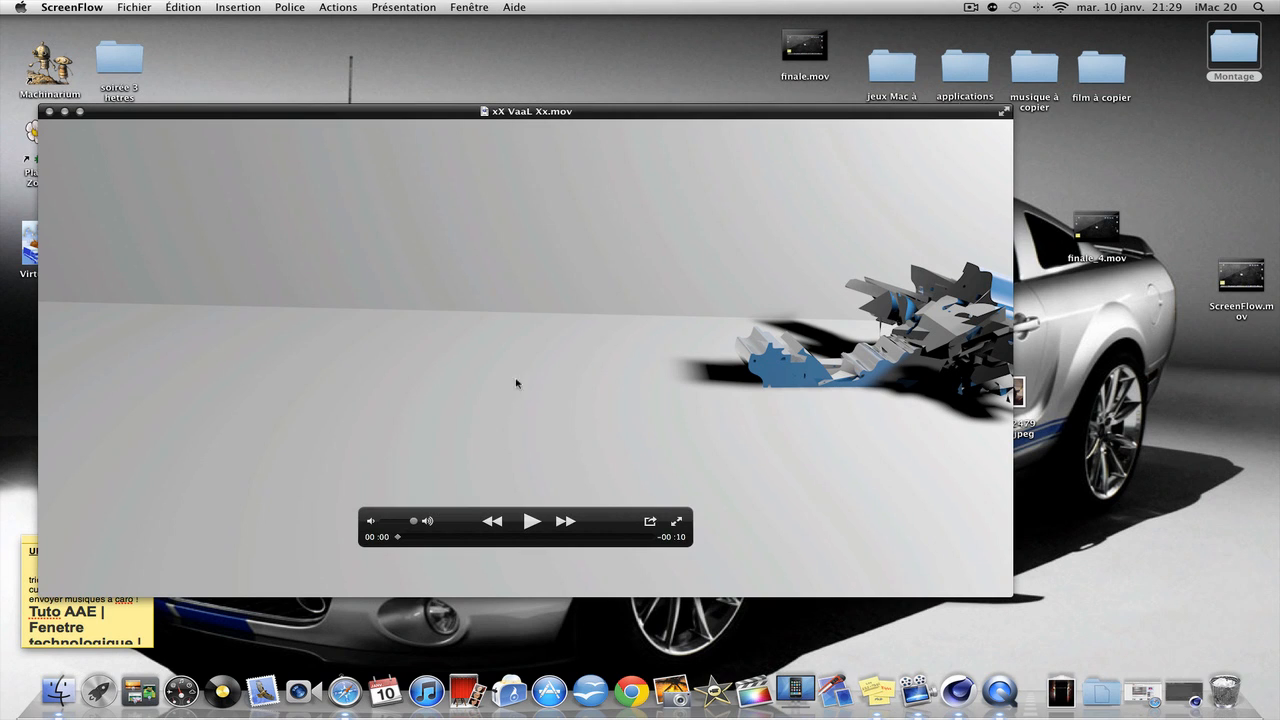
# Step: Play the finished shattering-text intro video xX VaaL Xx.mov to its end and close it
pyautogui.click(530, 521)
pyautogui.click(530, 521)
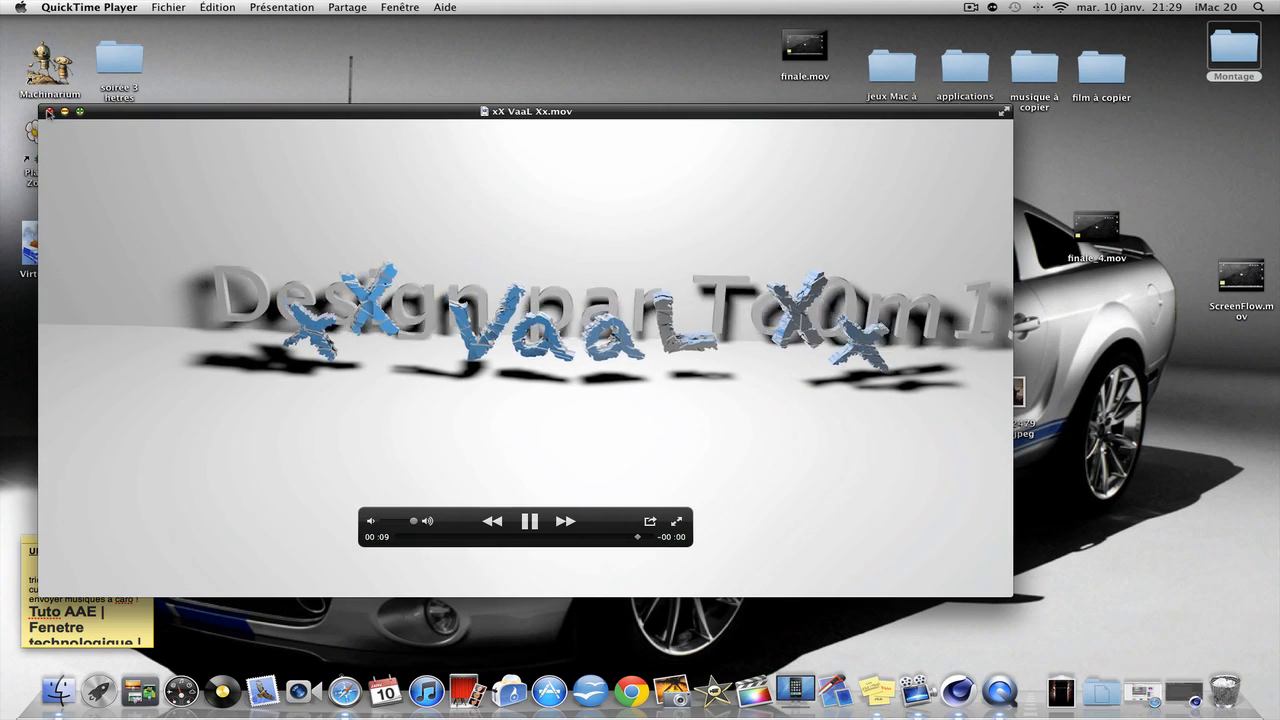
pyautogui.click(48, 112)
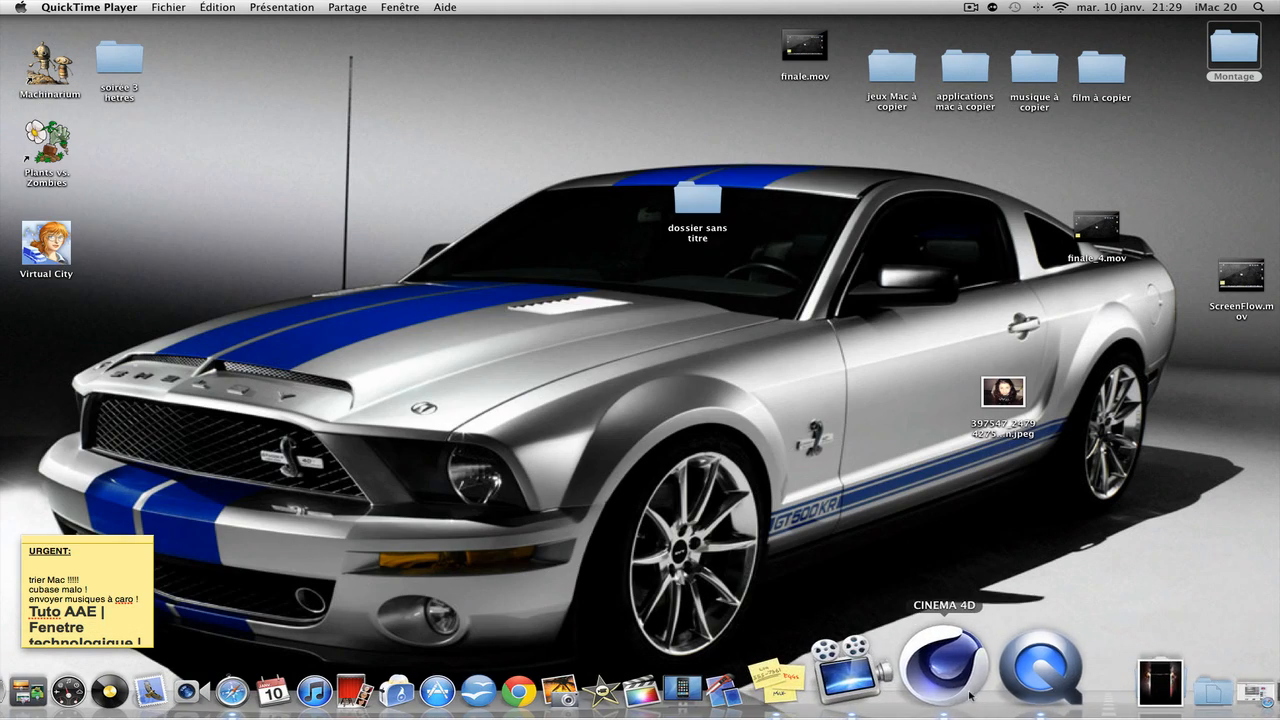
# Step: Switch to CINEMA 4D and add a Mo Texte object to the empty scene
pyautogui.click(958, 690)
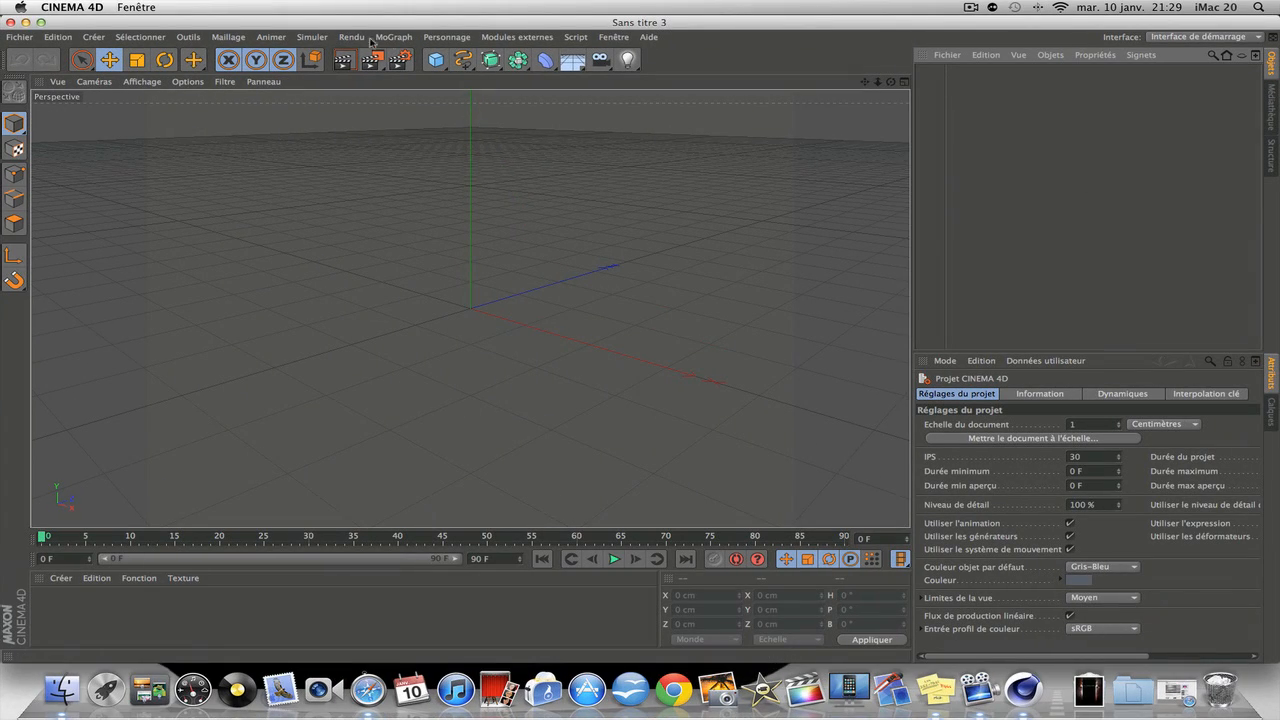
pyautogui.click(393, 37)
pyautogui.click(442, 201)
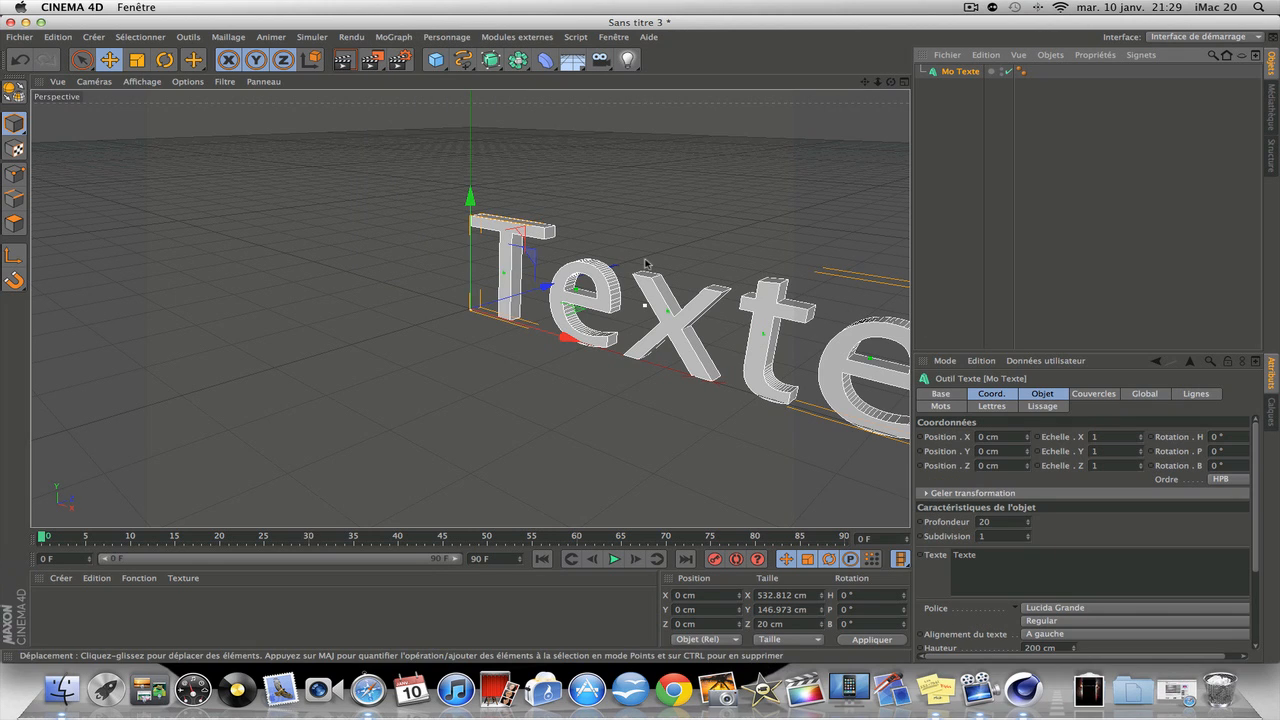
pyautogui.click(394, 37)
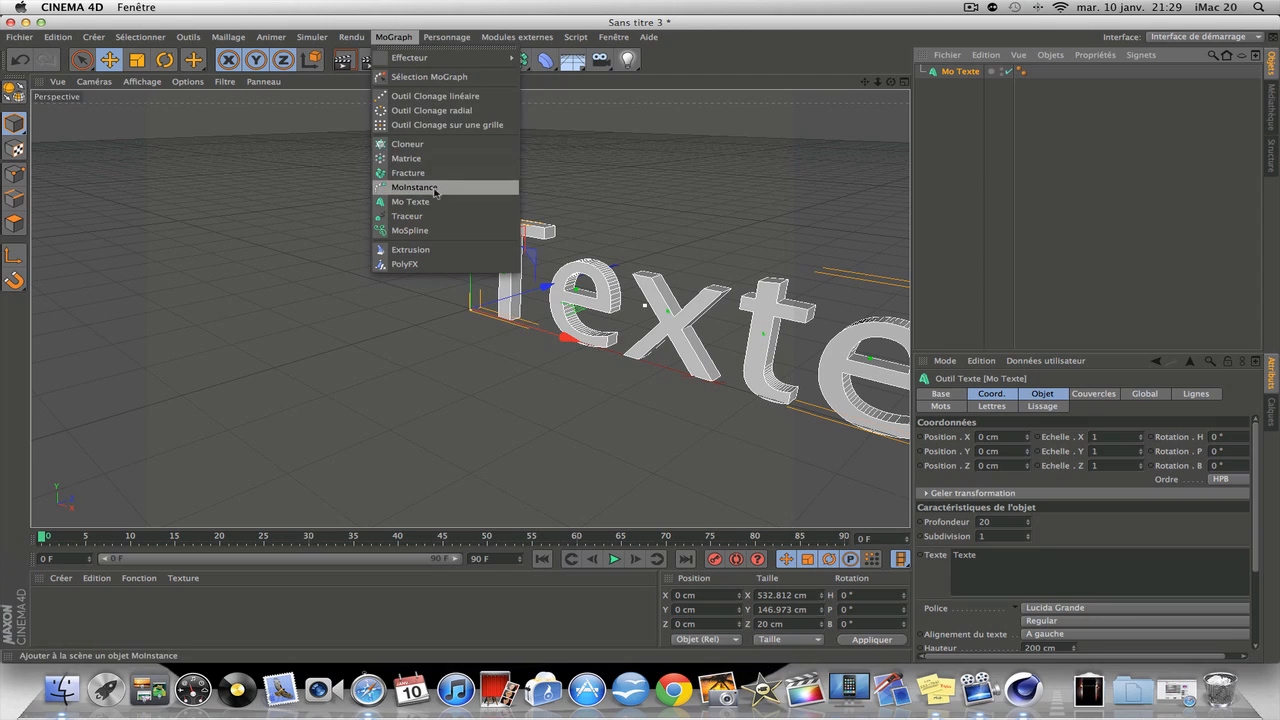
# Step: Replace the text object's wording with the first name in capitals, set its depth to 45 and its font to Impact
pyautogui.click(1053, 546)
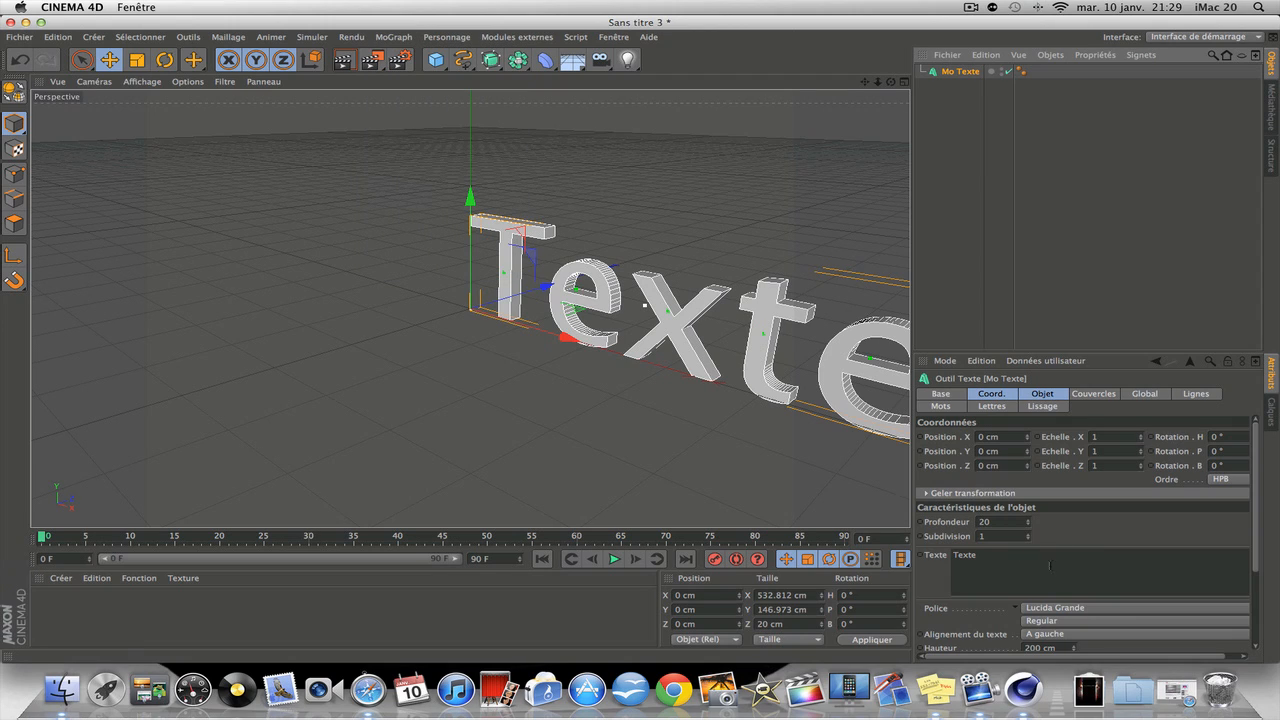
pyautogui.doubleClick(1049, 566)
pyautogui.press('BackSpace')
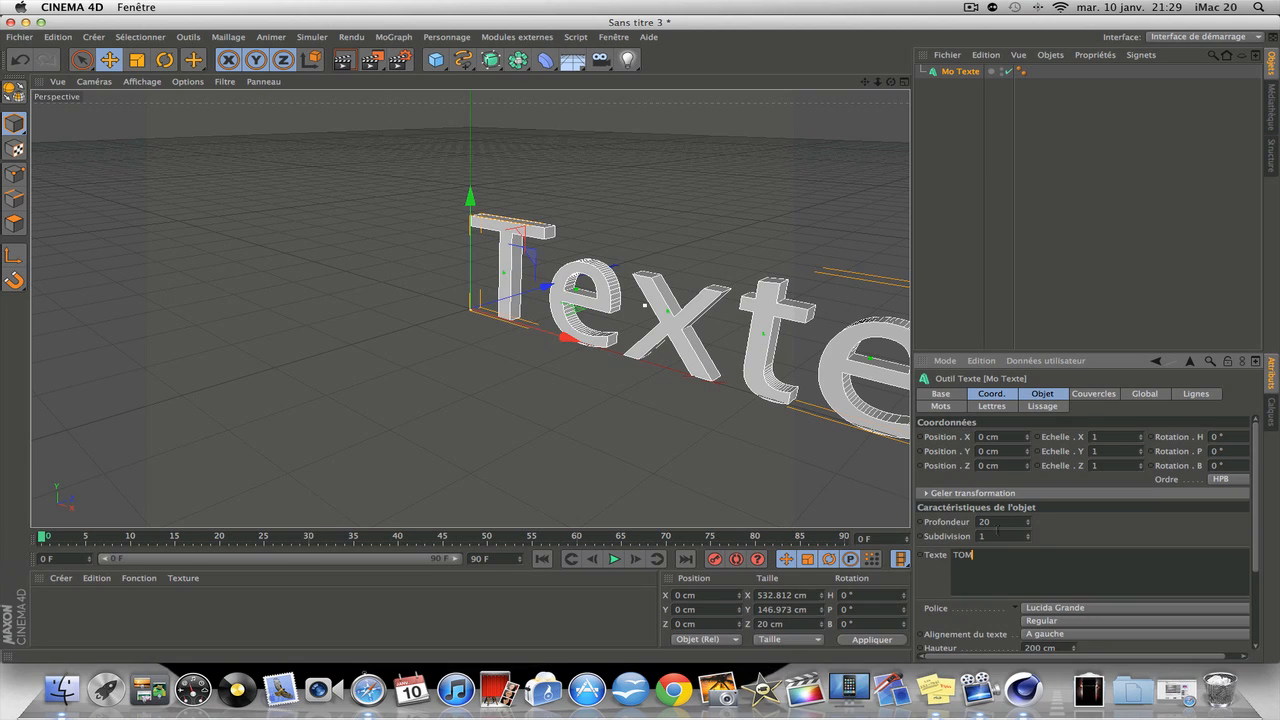
pyautogui.write('45')
pyautogui.press('Return')
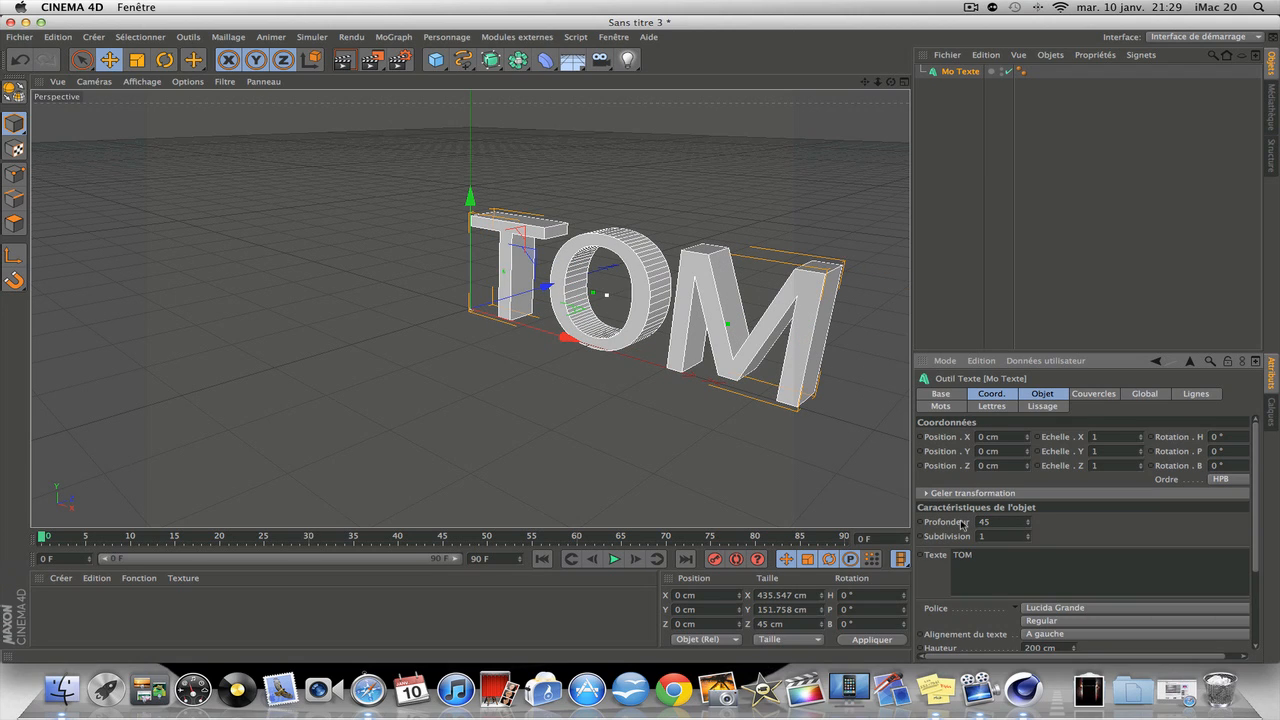
pyautogui.click(1186, 615)
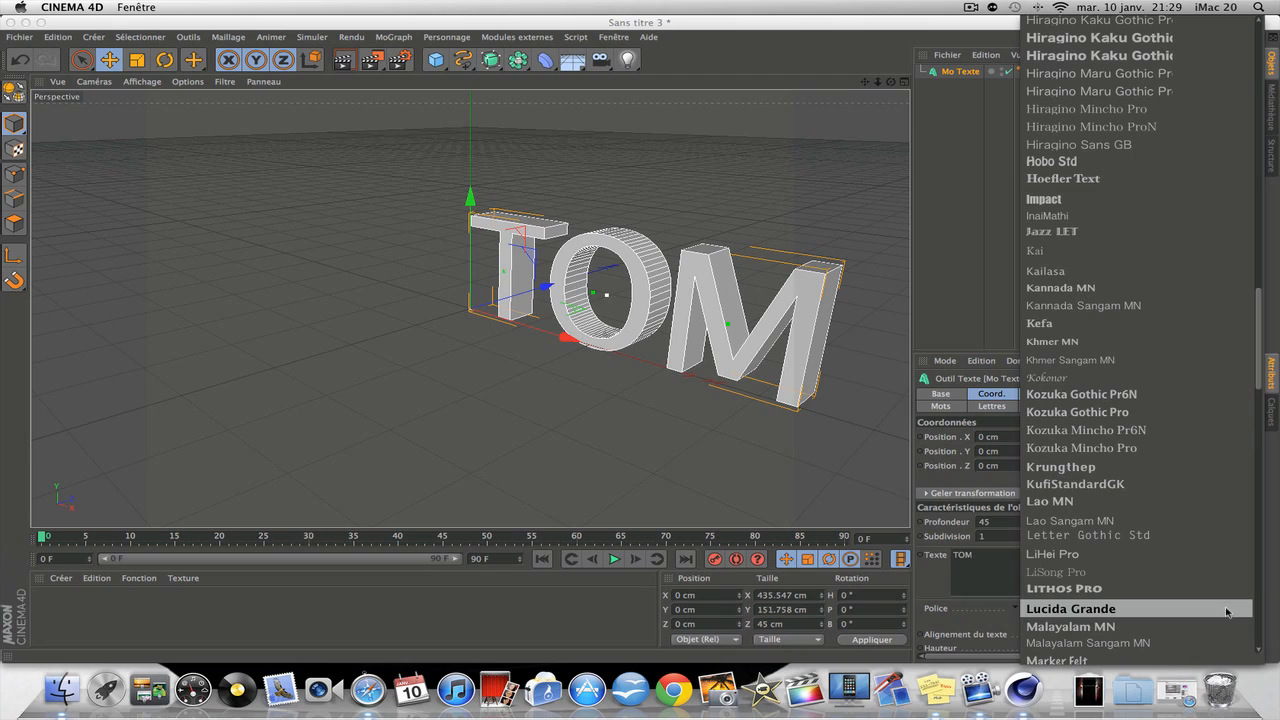
pyautogui.click(1081, 204)
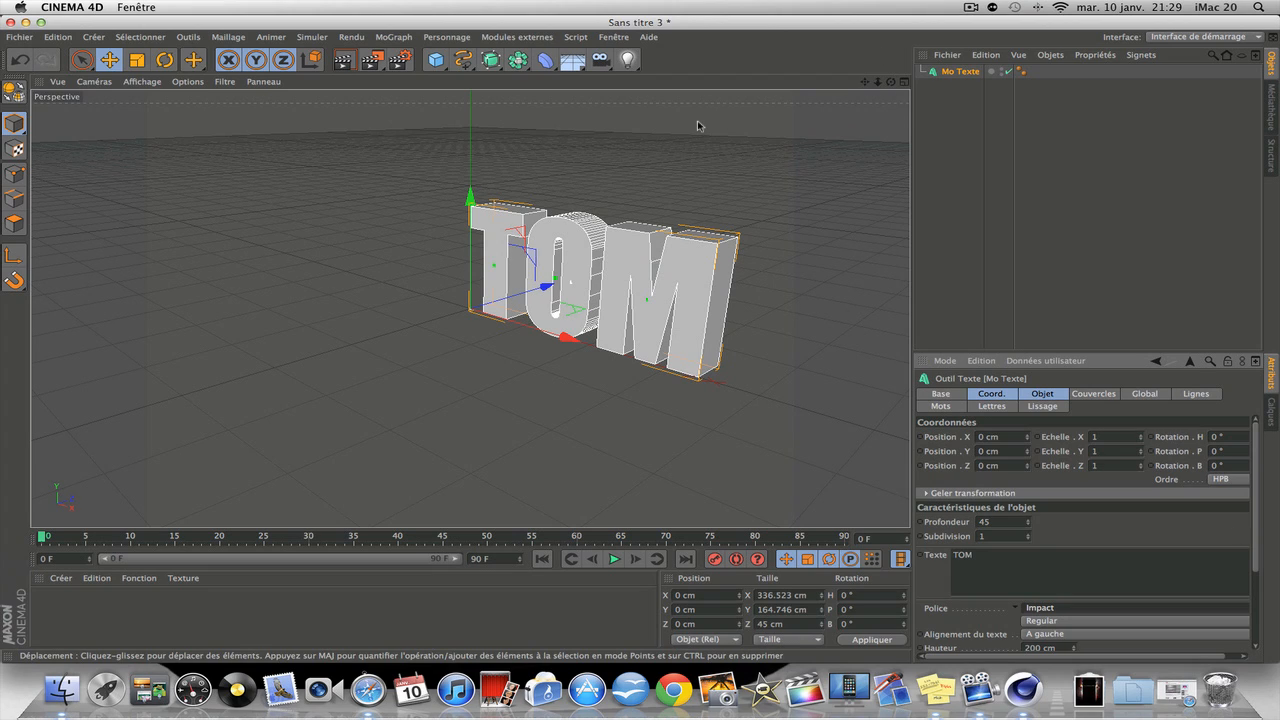
# Step: Configure the render output with the HDV/HDTV 720 29.97 preset and all frames (Toutes les images)
pyautogui.click(406, 63)
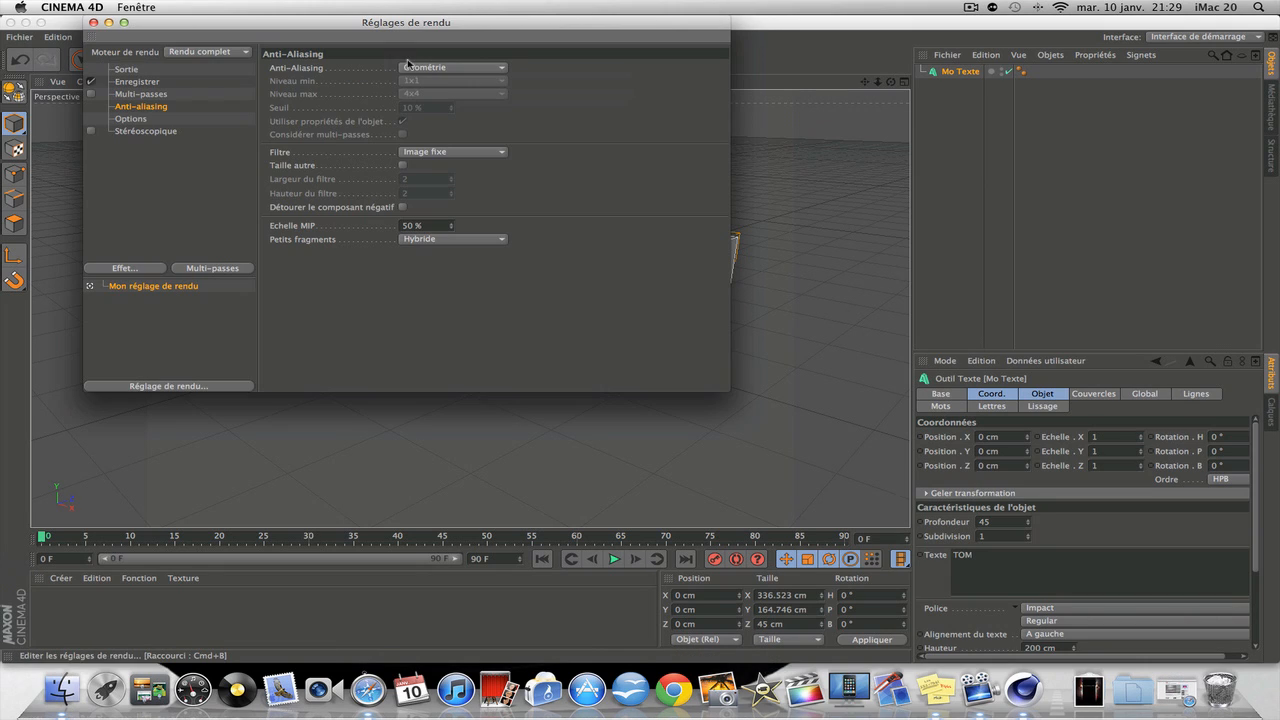
pyautogui.click(138, 82)
pyautogui.click(127, 69)
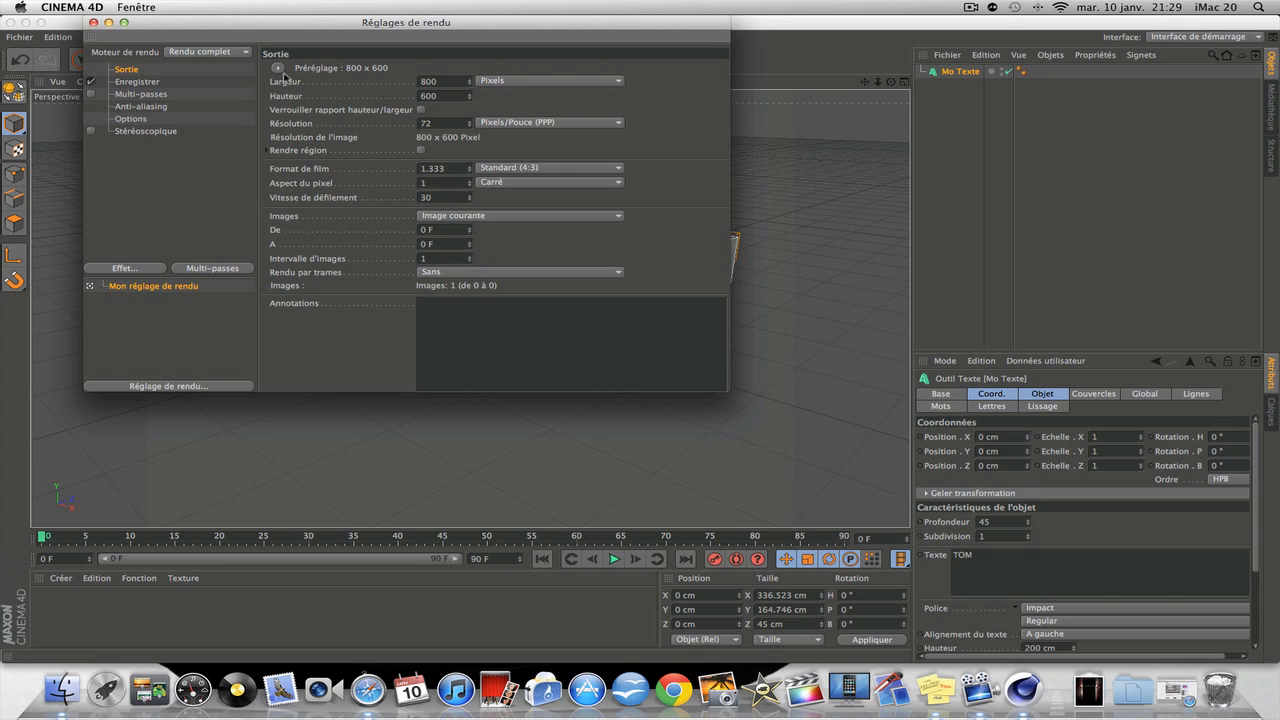
pyautogui.click(276, 68)
pyautogui.moveTo(314, 112)
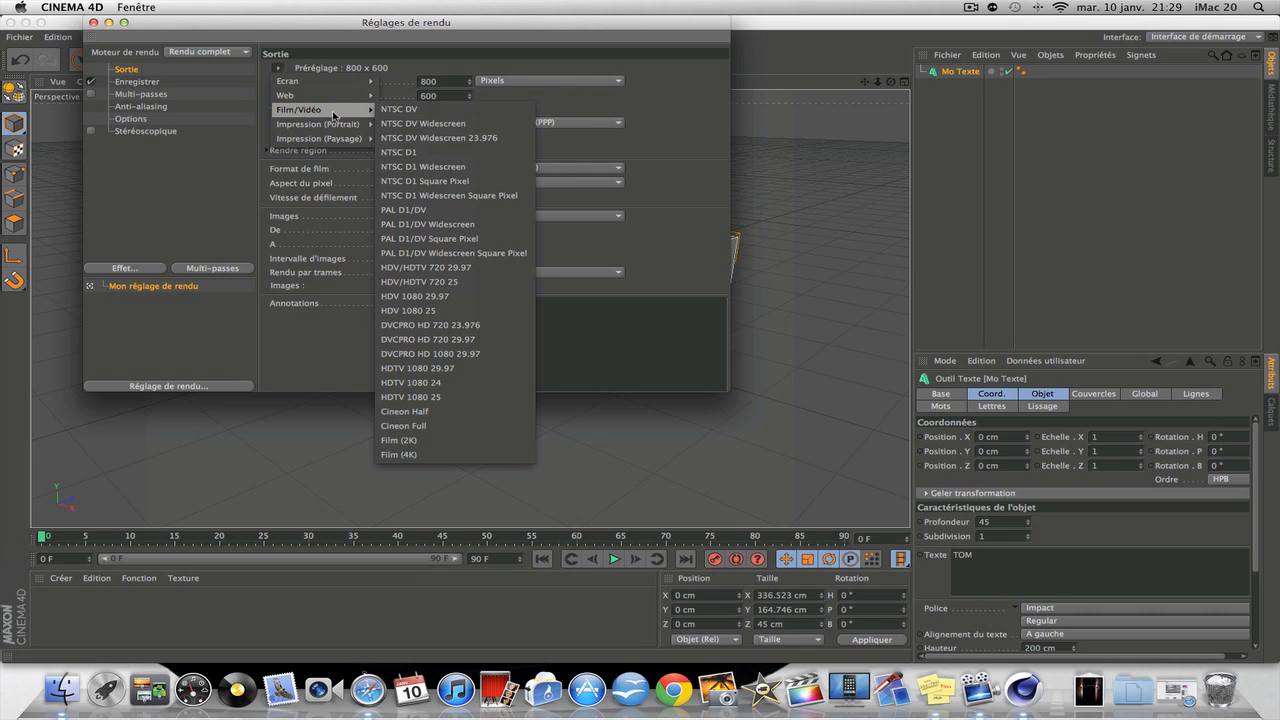
pyautogui.click(455, 268)
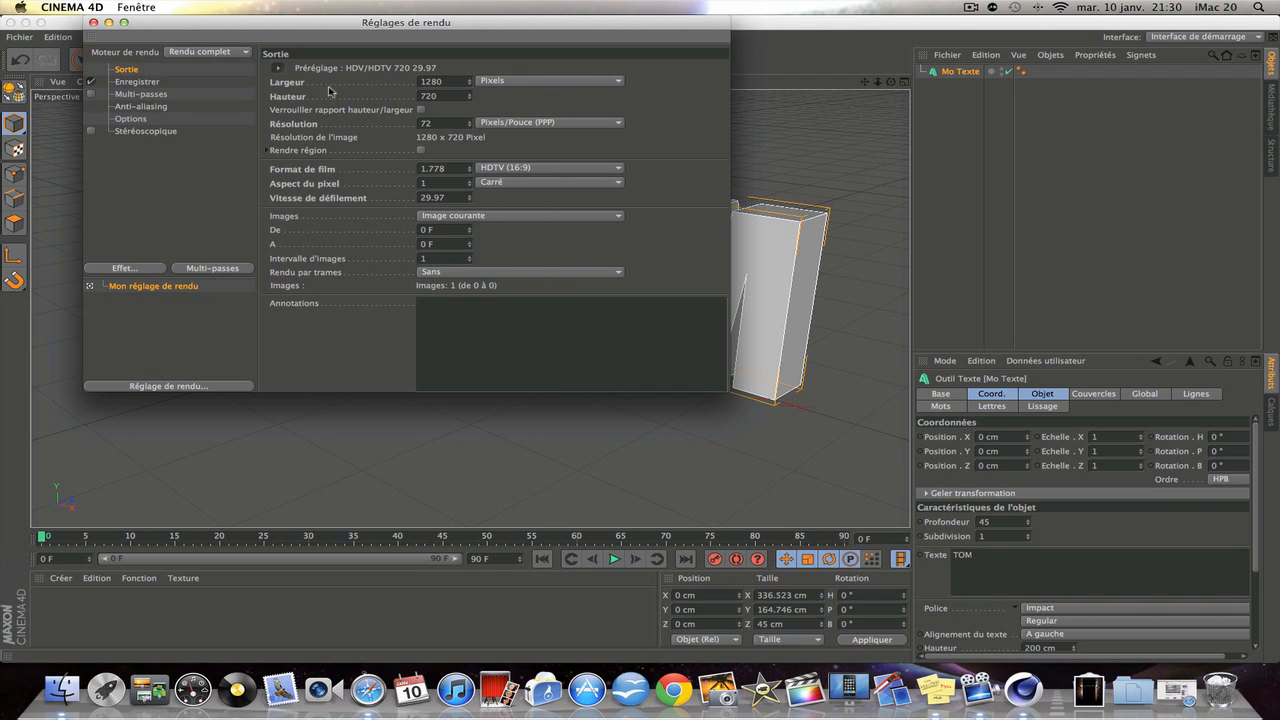
pyautogui.click(518, 218)
pyautogui.click(469, 261)
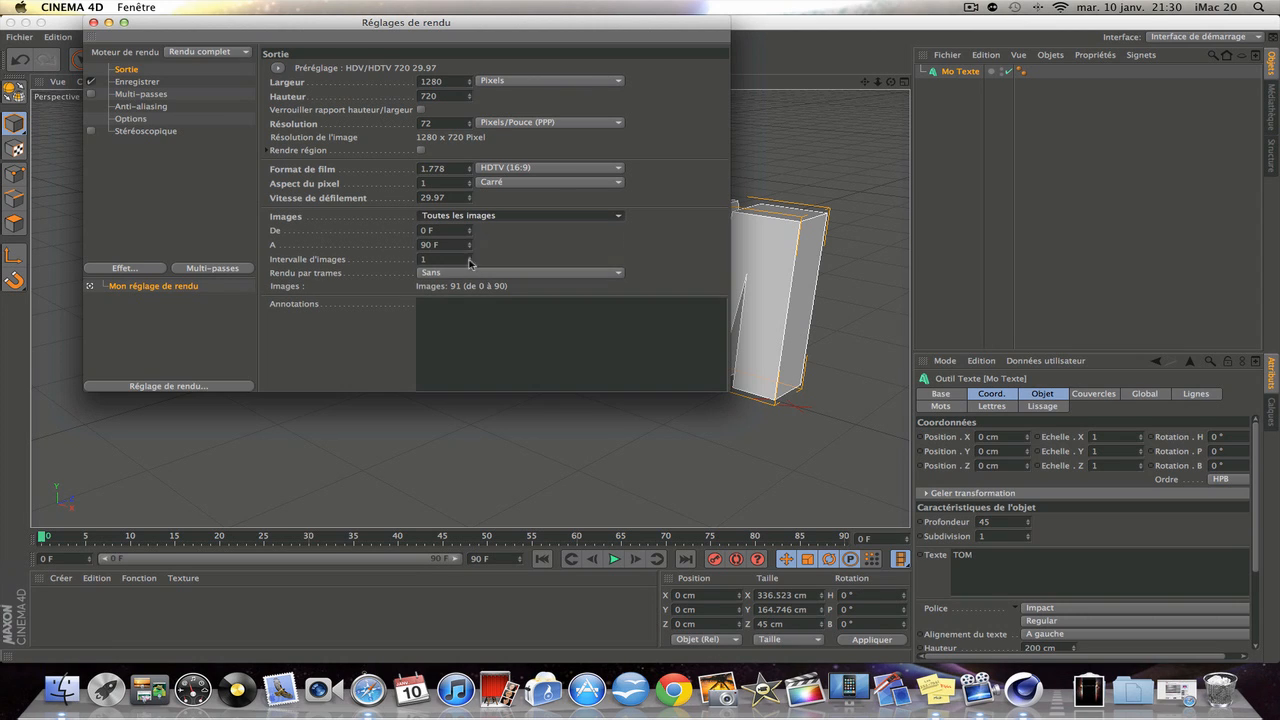
# Step: Set the render anti-aliasing to Au mieux with a maximum level of 2x2 and close the render settings
pyautogui.click(138, 106)
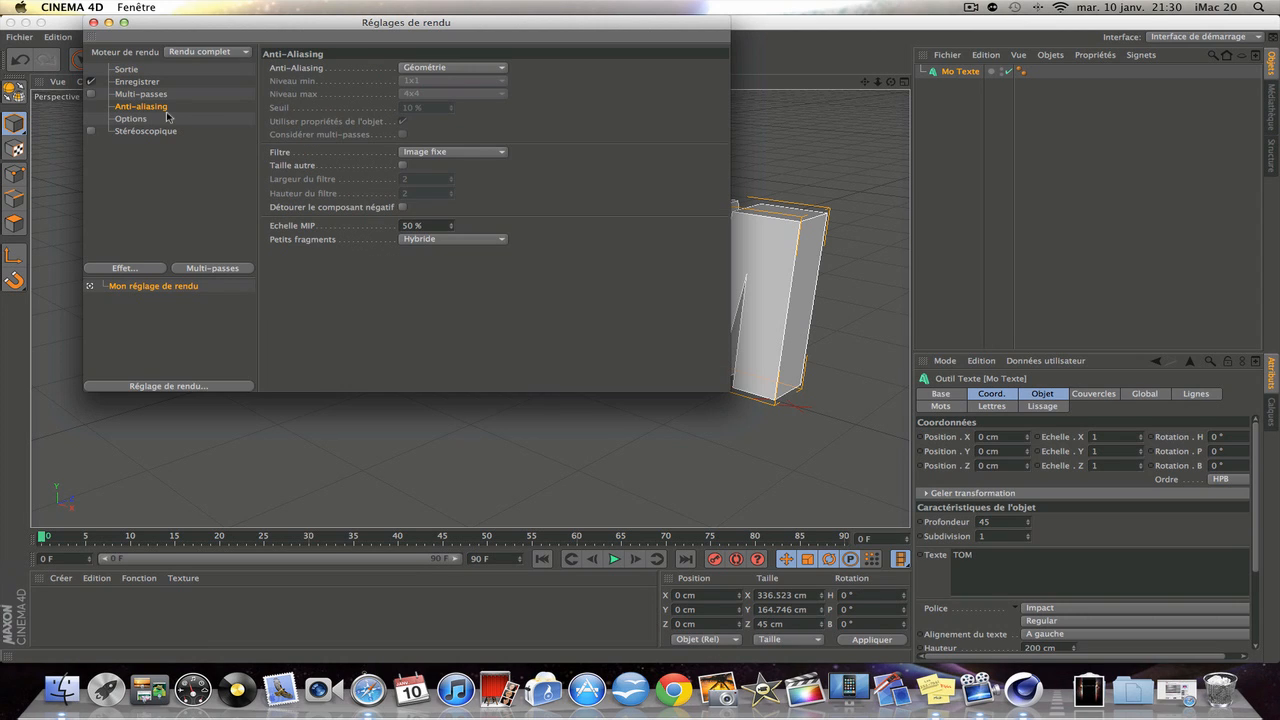
pyautogui.click(420, 67)
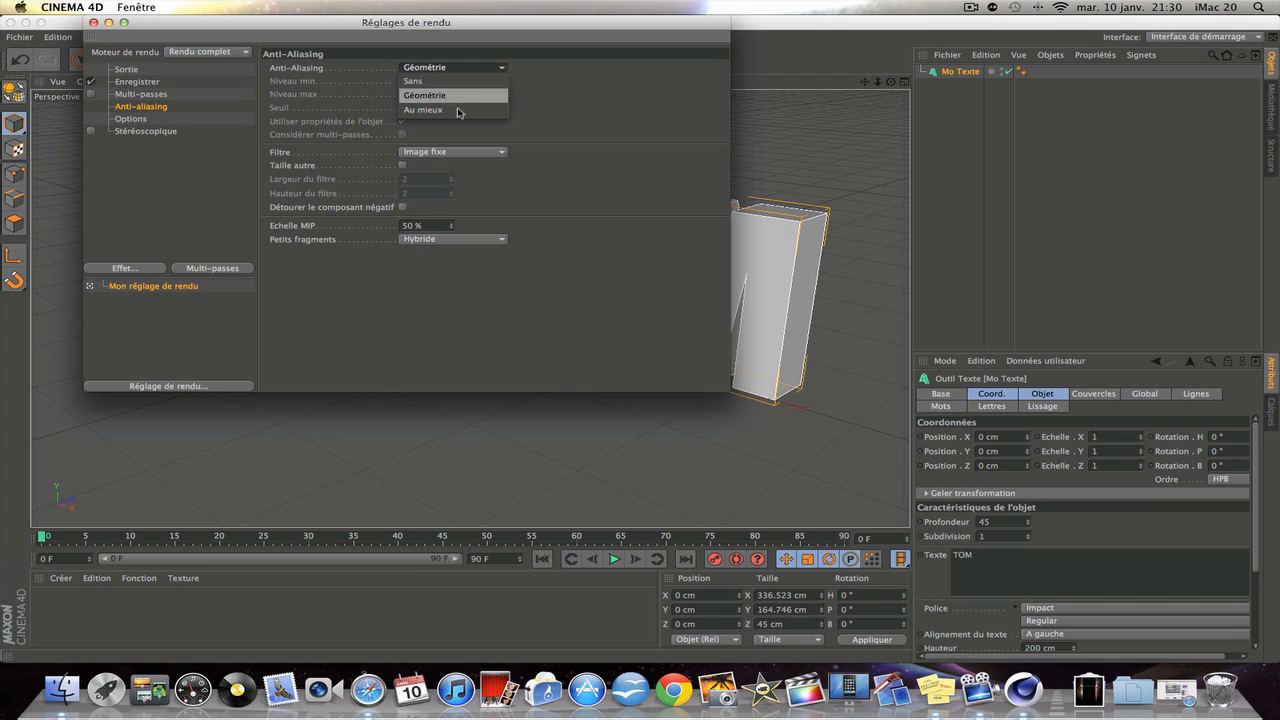
pyautogui.click(460, 107)
pyautogui.click(438, 94)
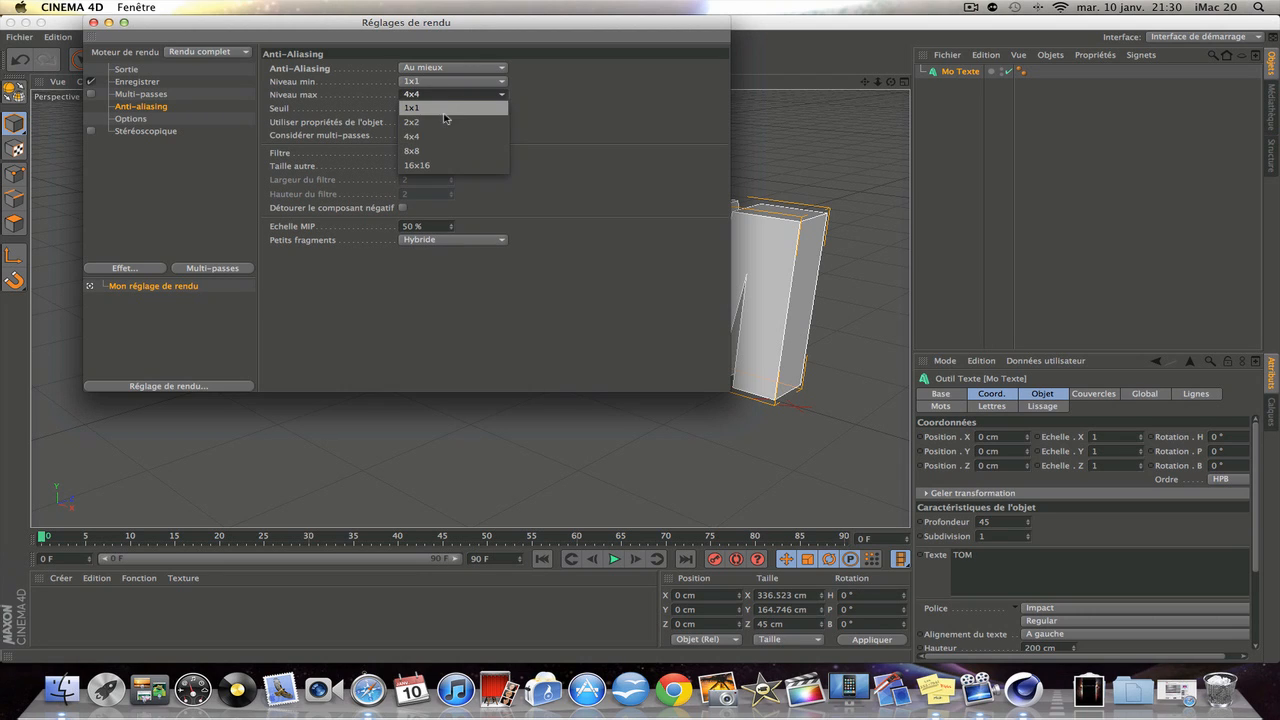
pyautogui.click(446, 123)
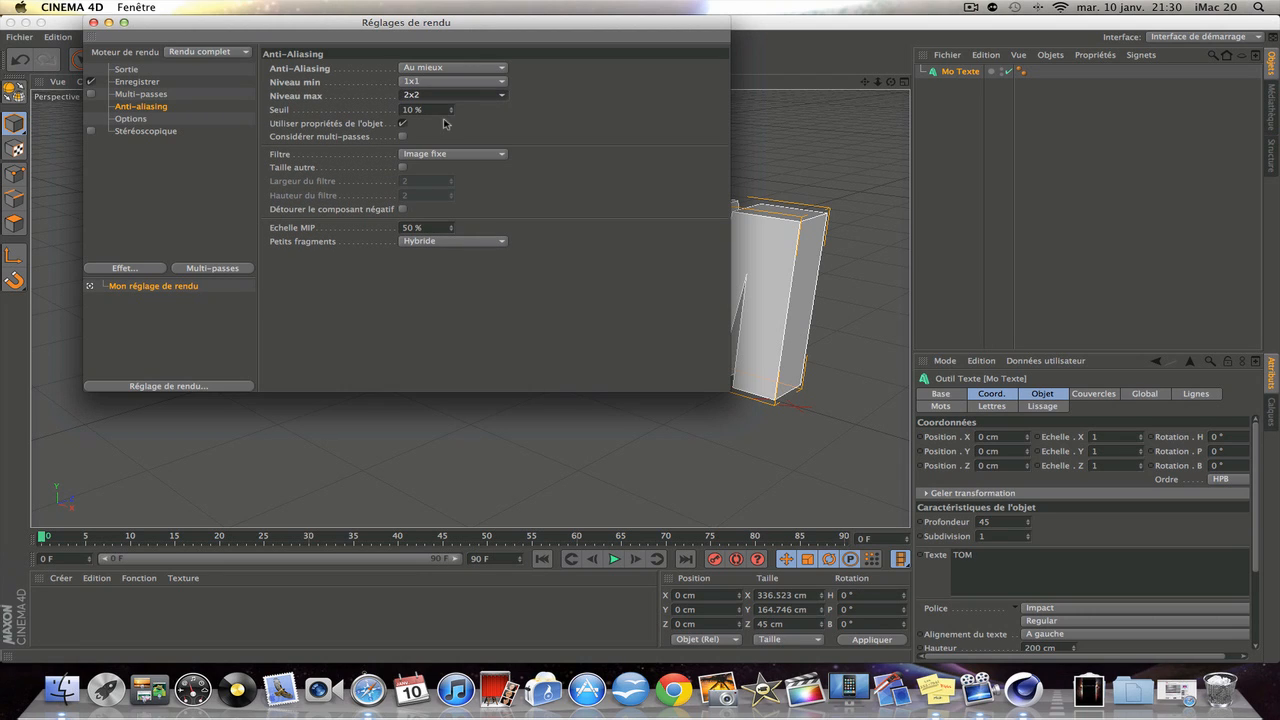
pyautogui.click(93, 22)
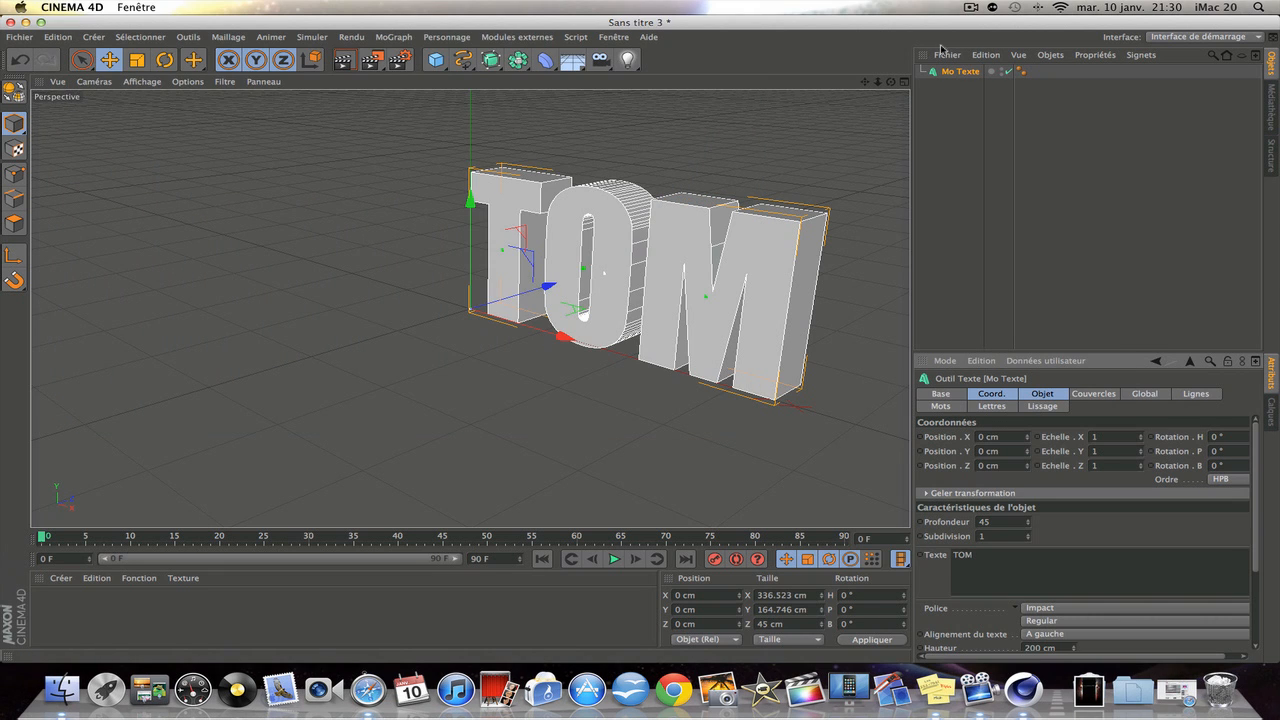
# Step: Create a new material with specularity disabled and its colour set to pure white (255, 255, 255)
pyautogui.moveTo(889, 82); pyautogui.dragTo(945, 98)
pyautogui.scroll(-5, 746, 209)
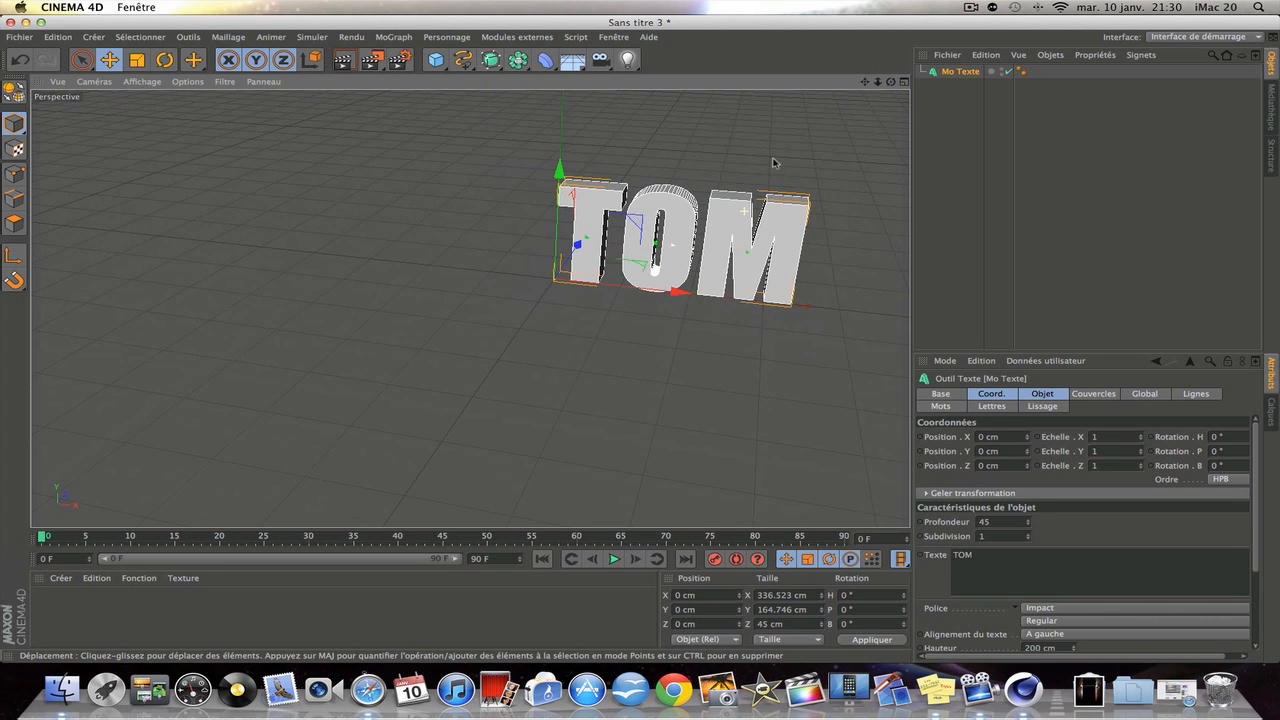
pyautogui.moveTo(866, 84); pyautogui.dragTo(885, 101)
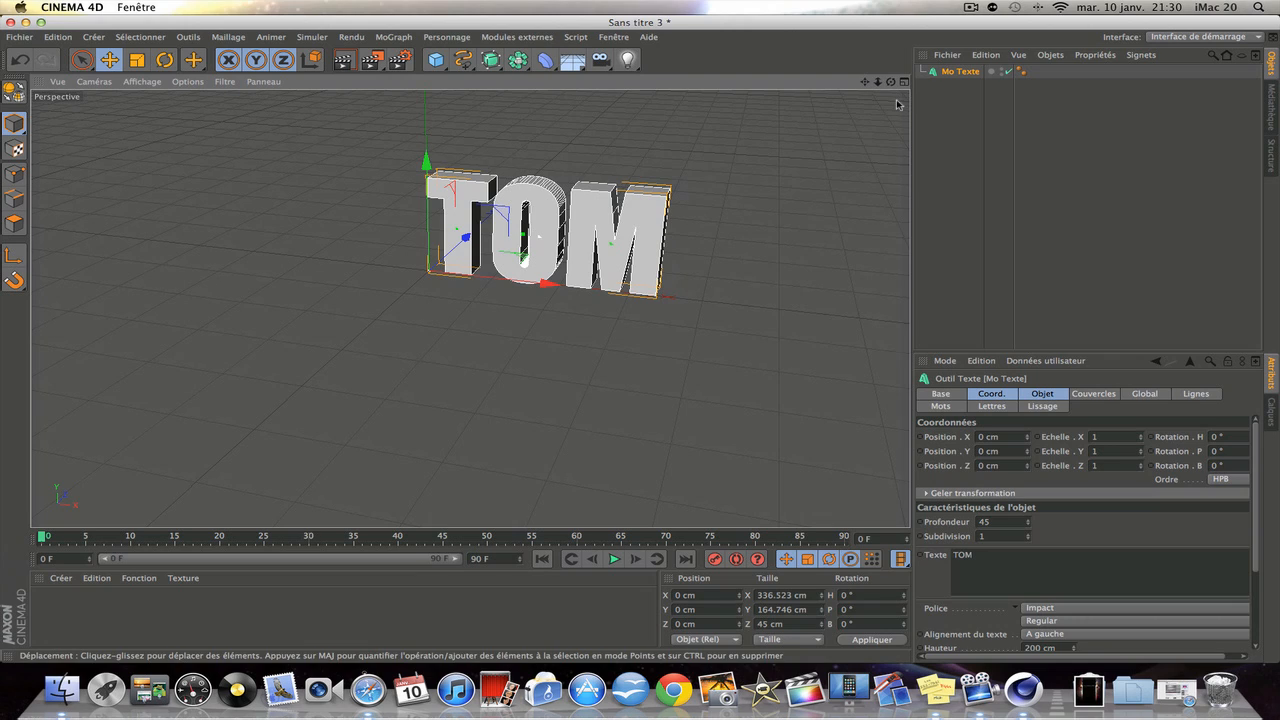
pyautogui.doubleClick(71, 615)
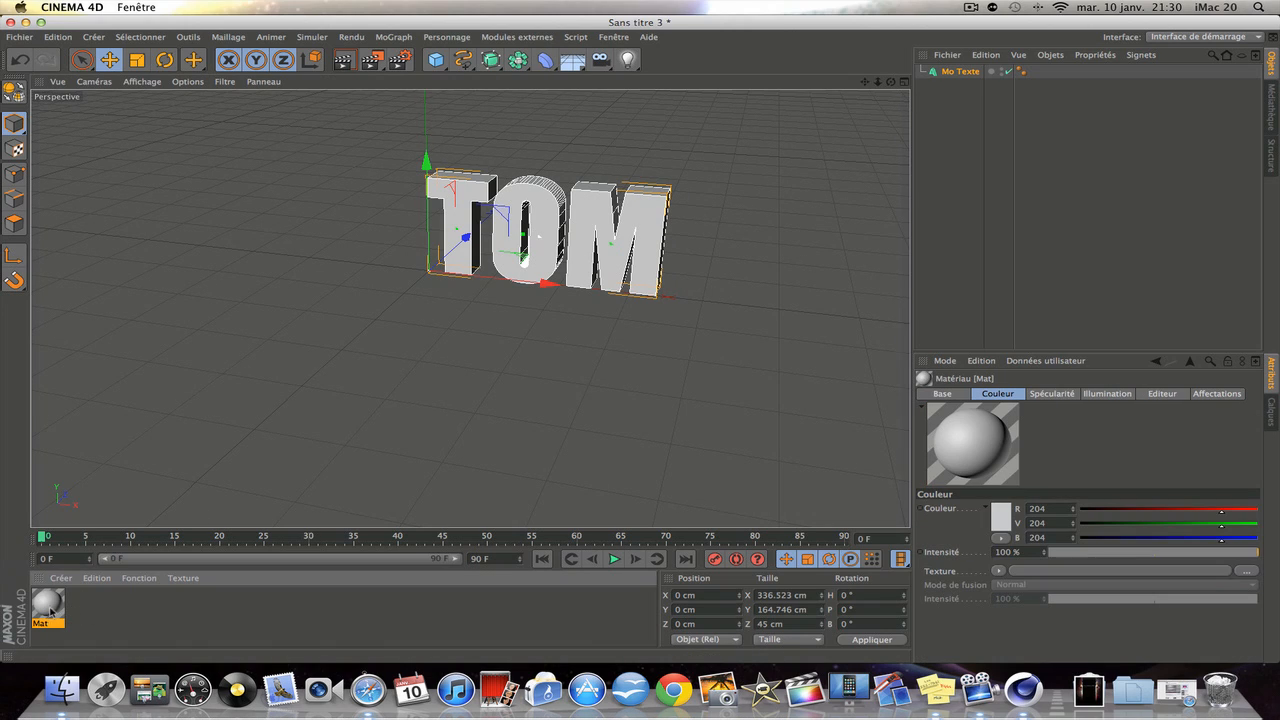
pyautogui.doubleClick(49, 606)
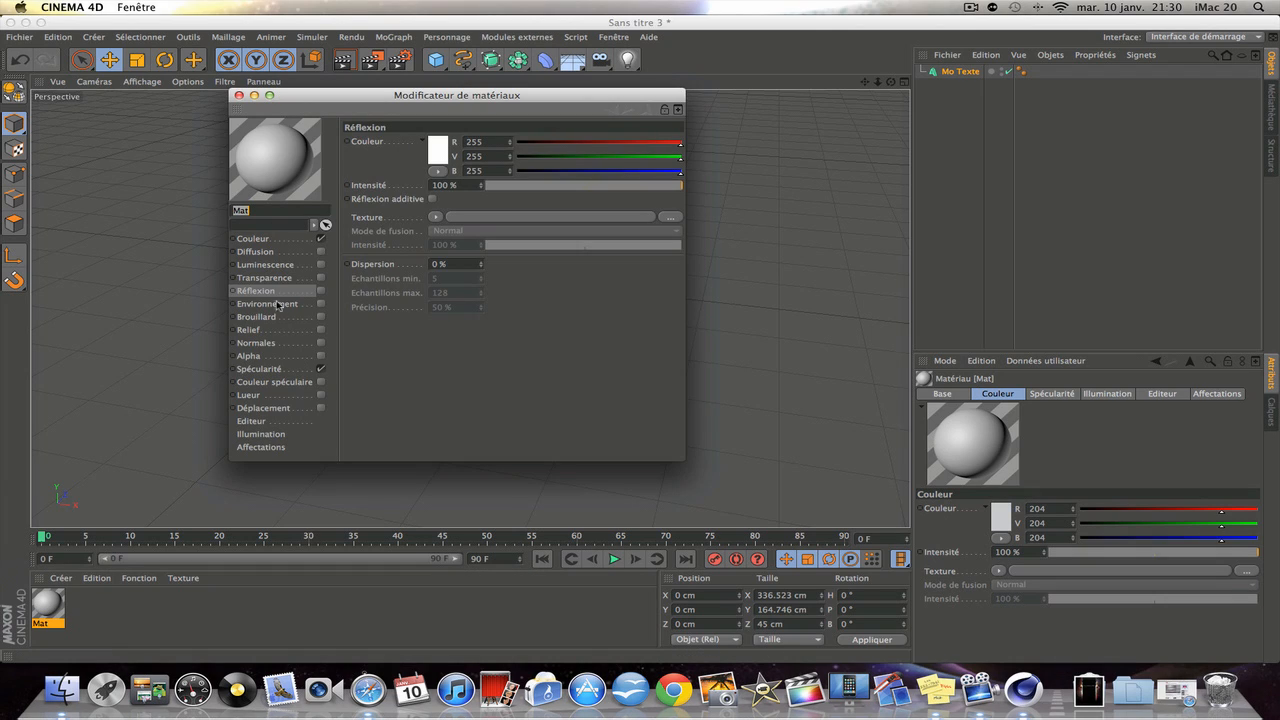
pyautogui.click(320, 369)
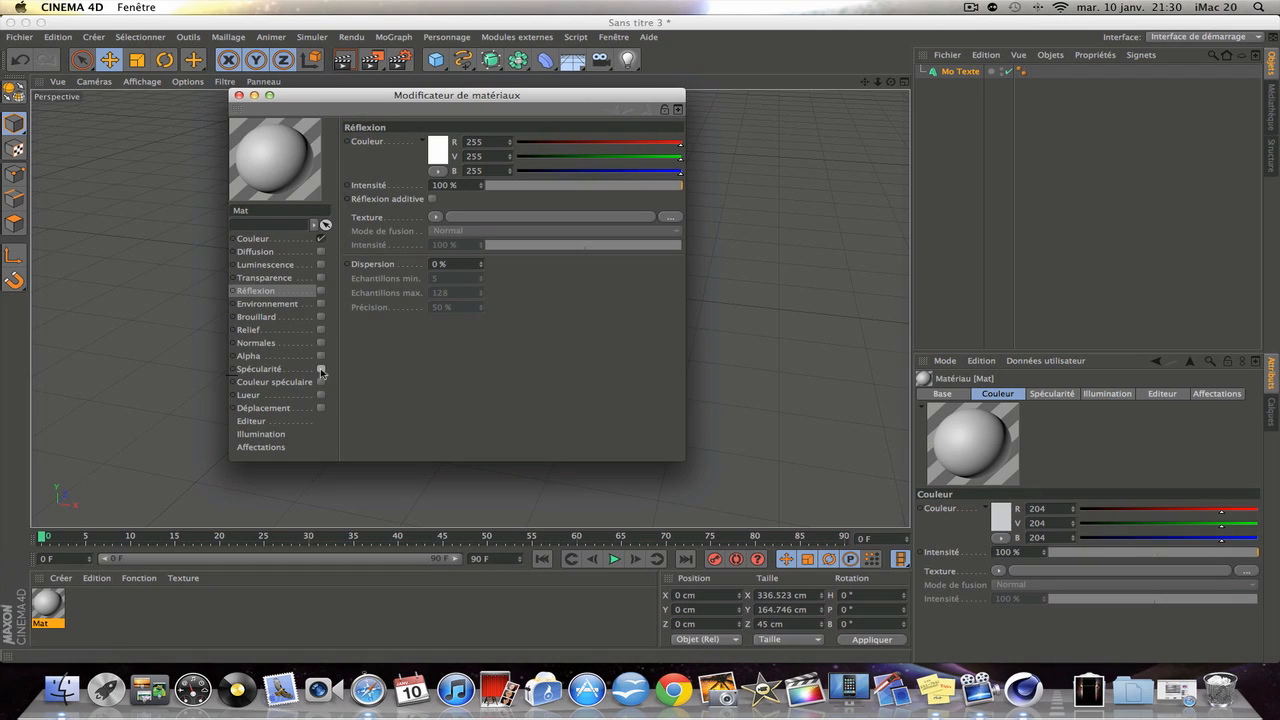
pyautogui.click(283, 237)
pyautogui.click(436, 152)
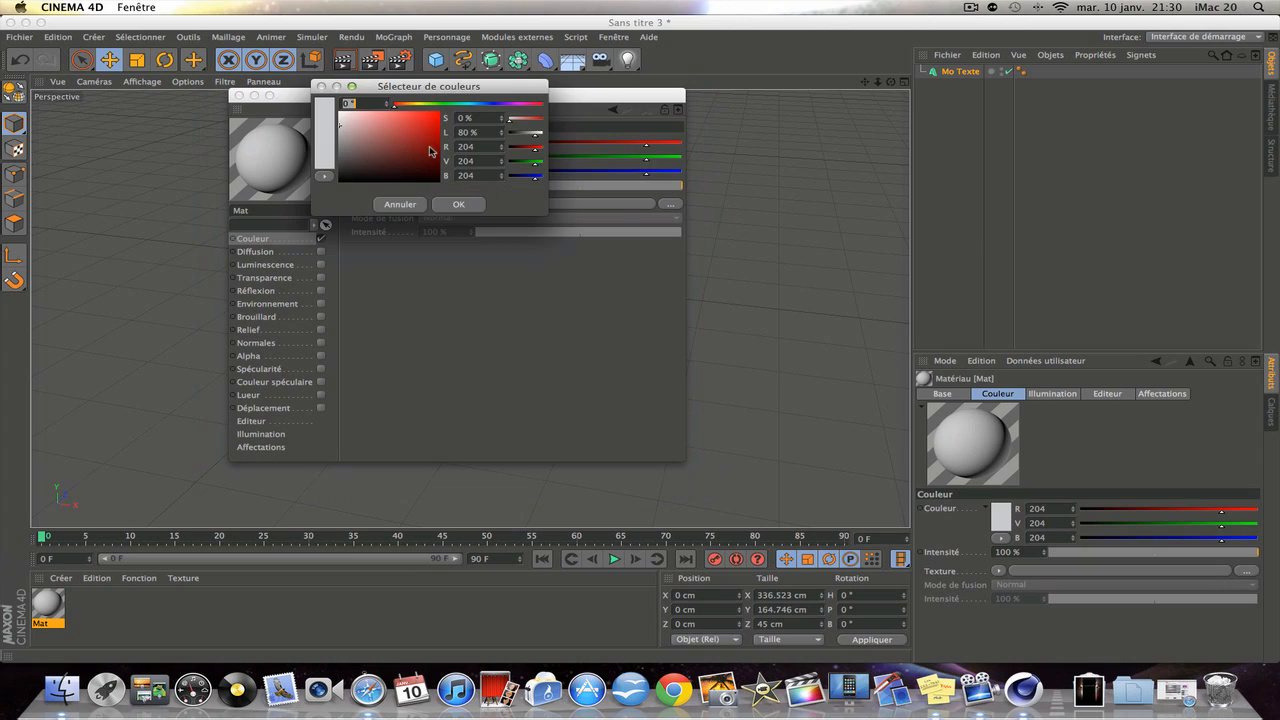
pyautogui.click(340, 114)
pyautogui.click(459, 205)
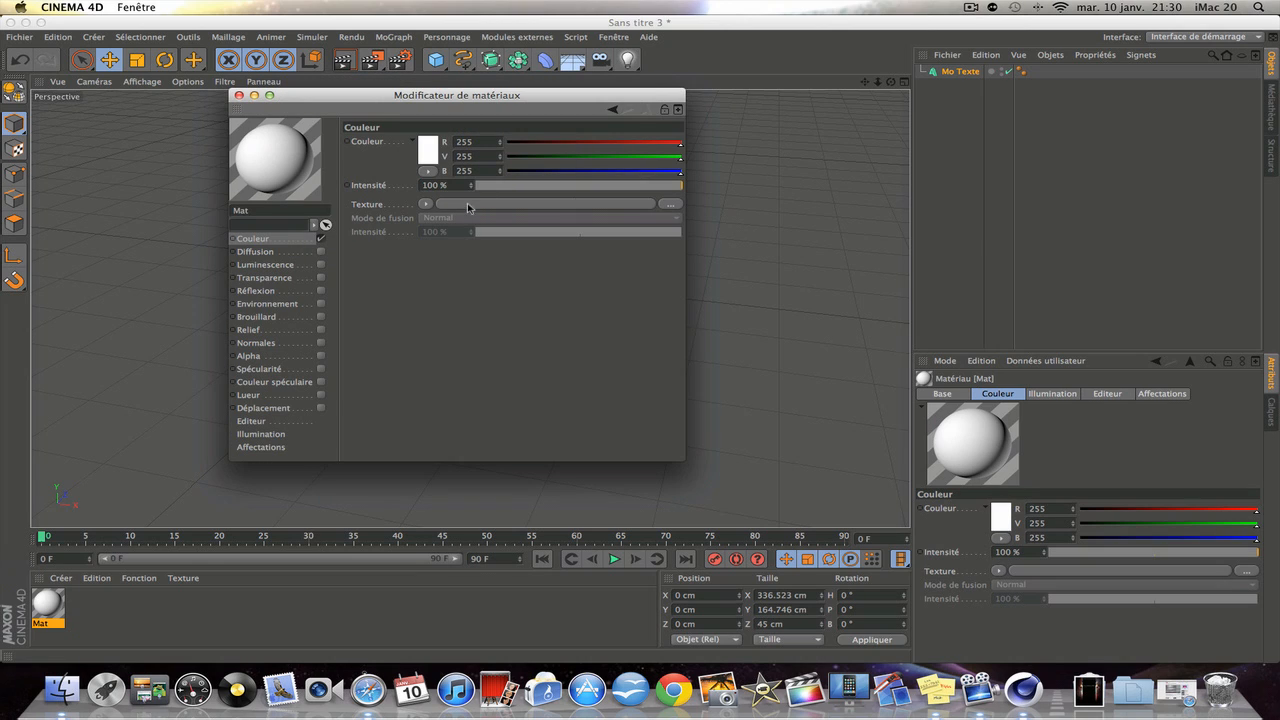
# Step: Enable reflection on the white material at 20 % intensity with a Fresnel texture, and apply the material to the Mo Texte object
pyautogui.click(321, 291)
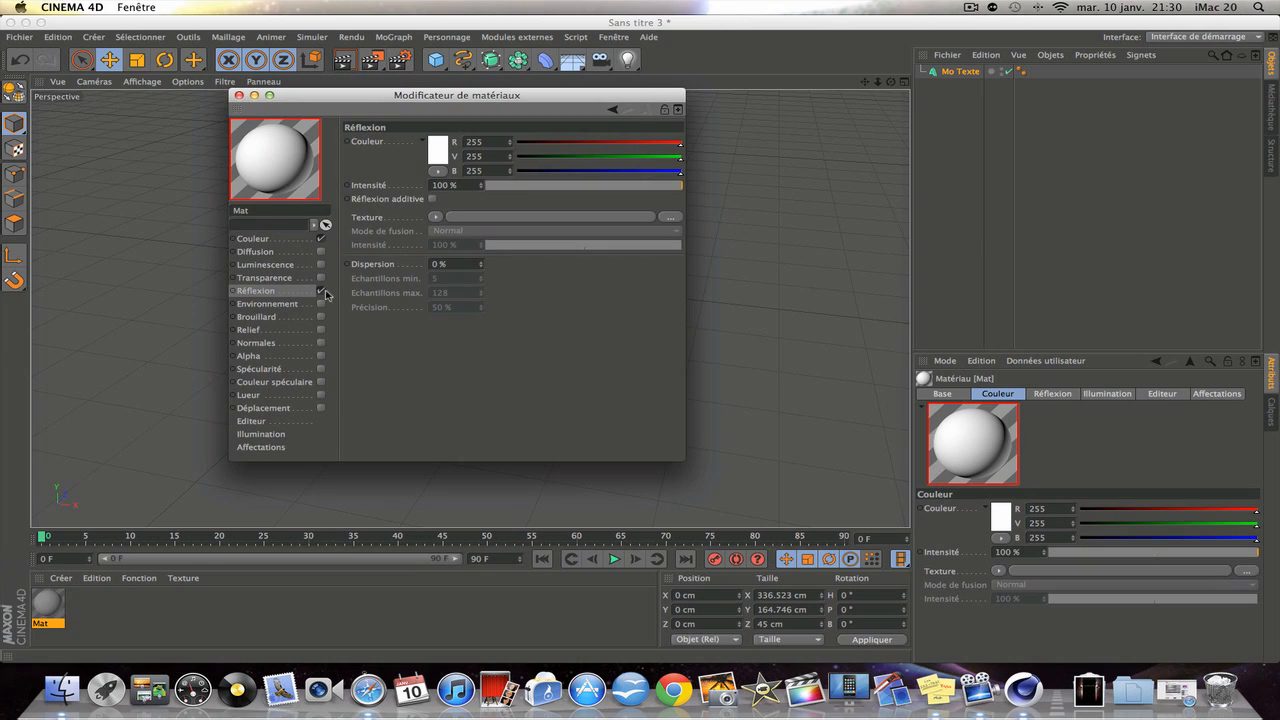
pyautogui.click(441, 185)
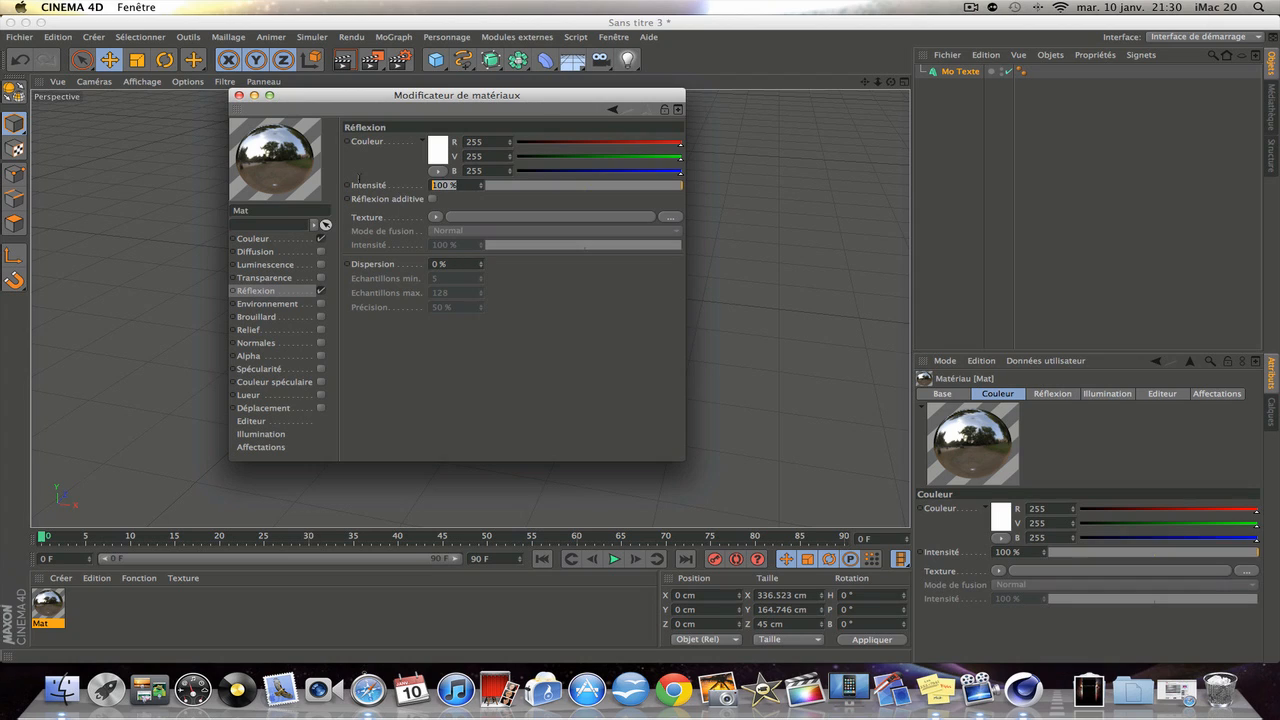
pyautogui.write('20')
pyautogui.press('Return')
pyautogui.click(434, 218)
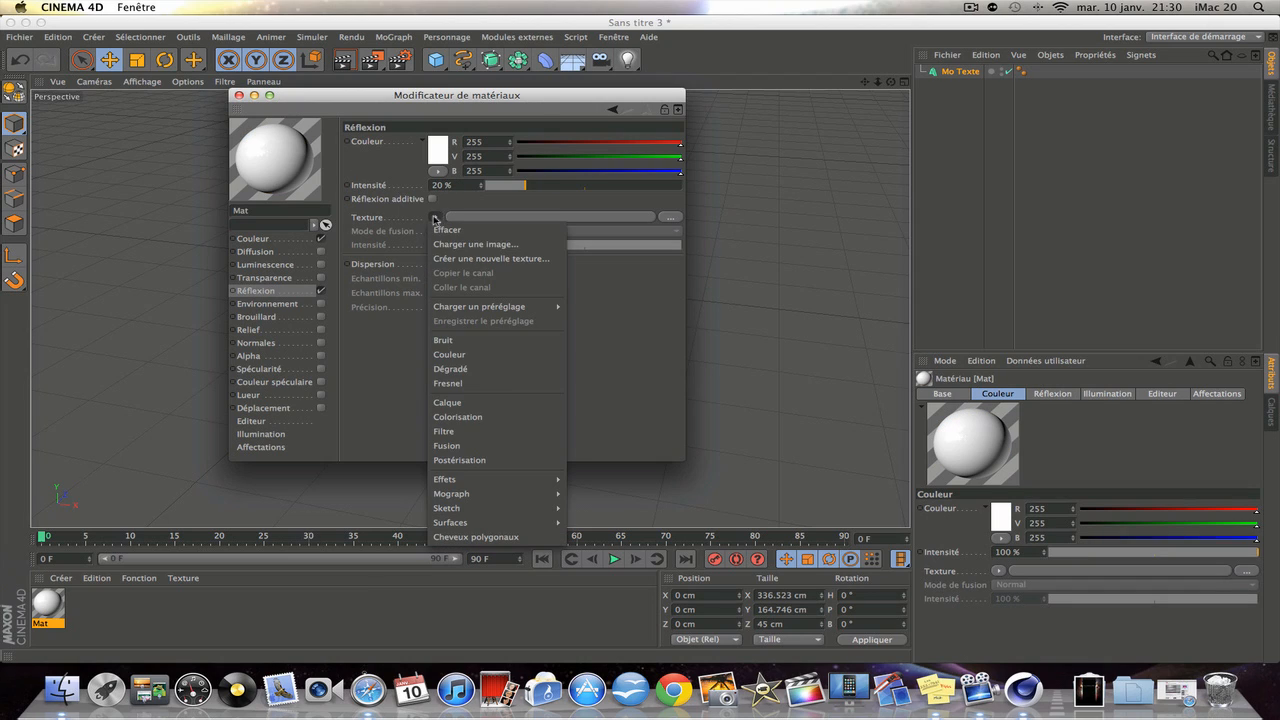
pyautogui.click(476, 389)
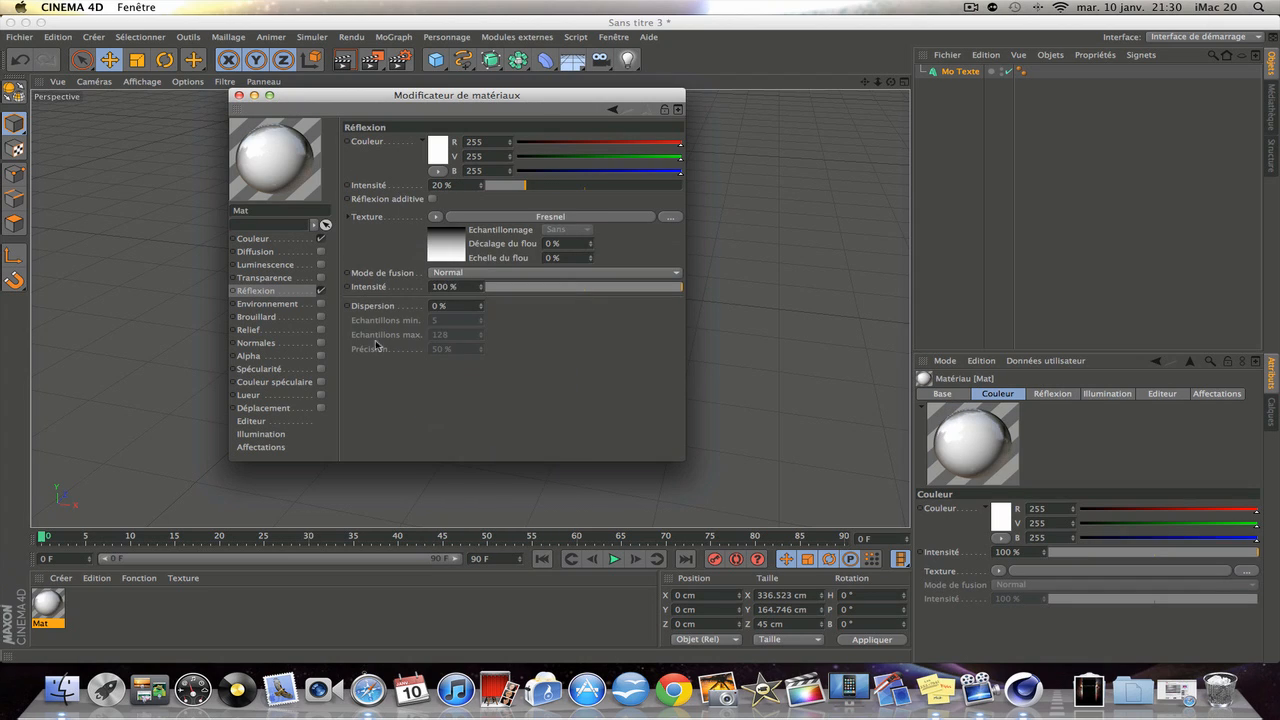
pyautogui.click(239, 95)
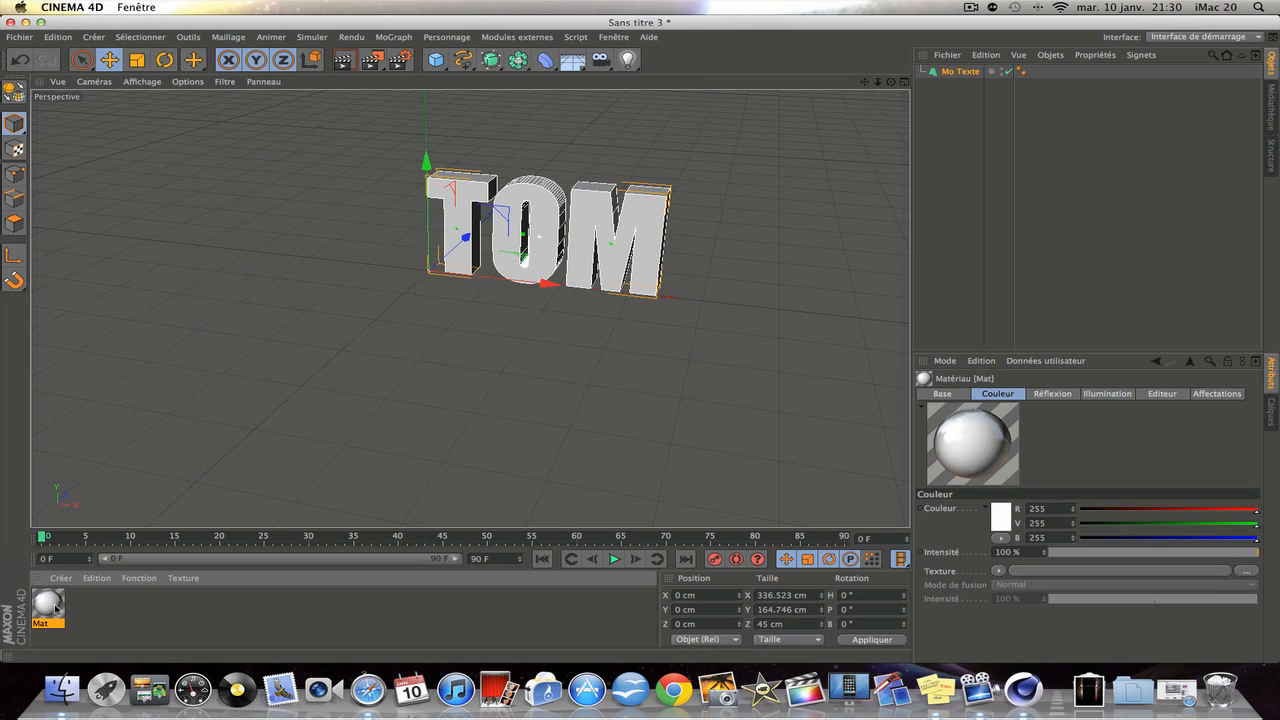
pyautogui.moveTo(48, 604); pyautogui.dragTo(957, 74)
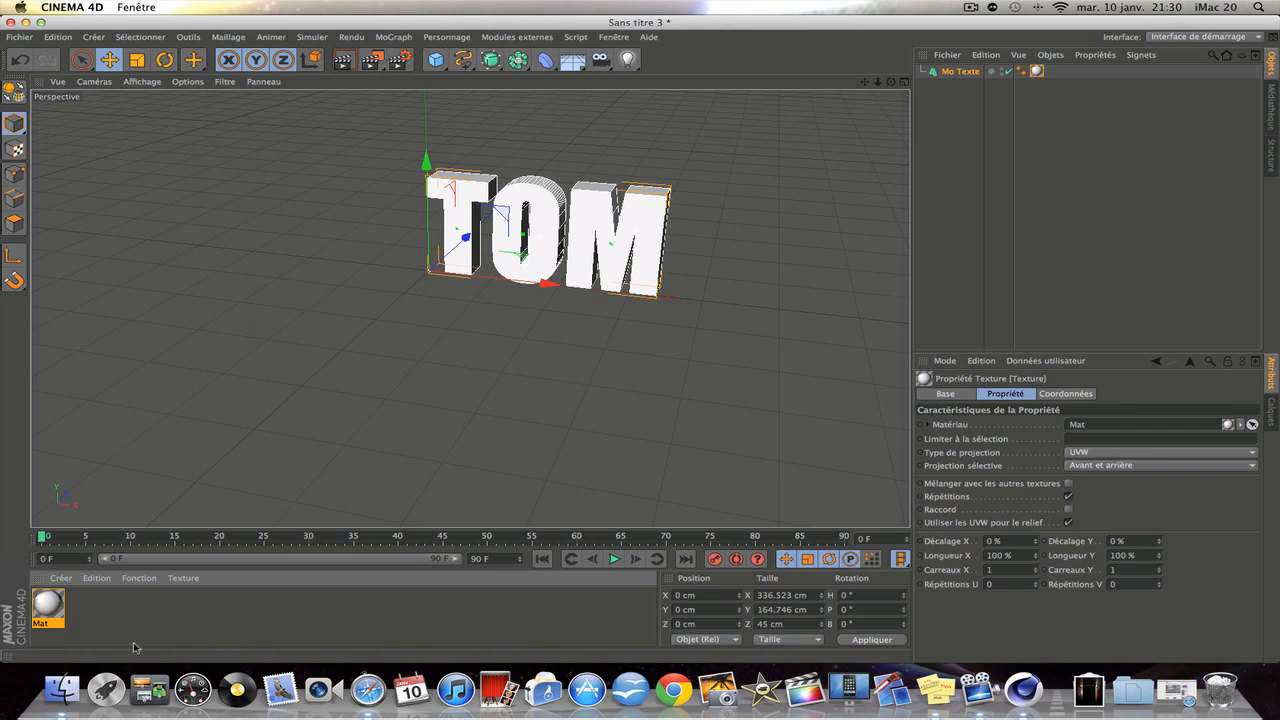
# Step: Create a second material with specularity disabled and reflection enabled at 20 % intensity
pyautogui.doubleClick(95, 611)
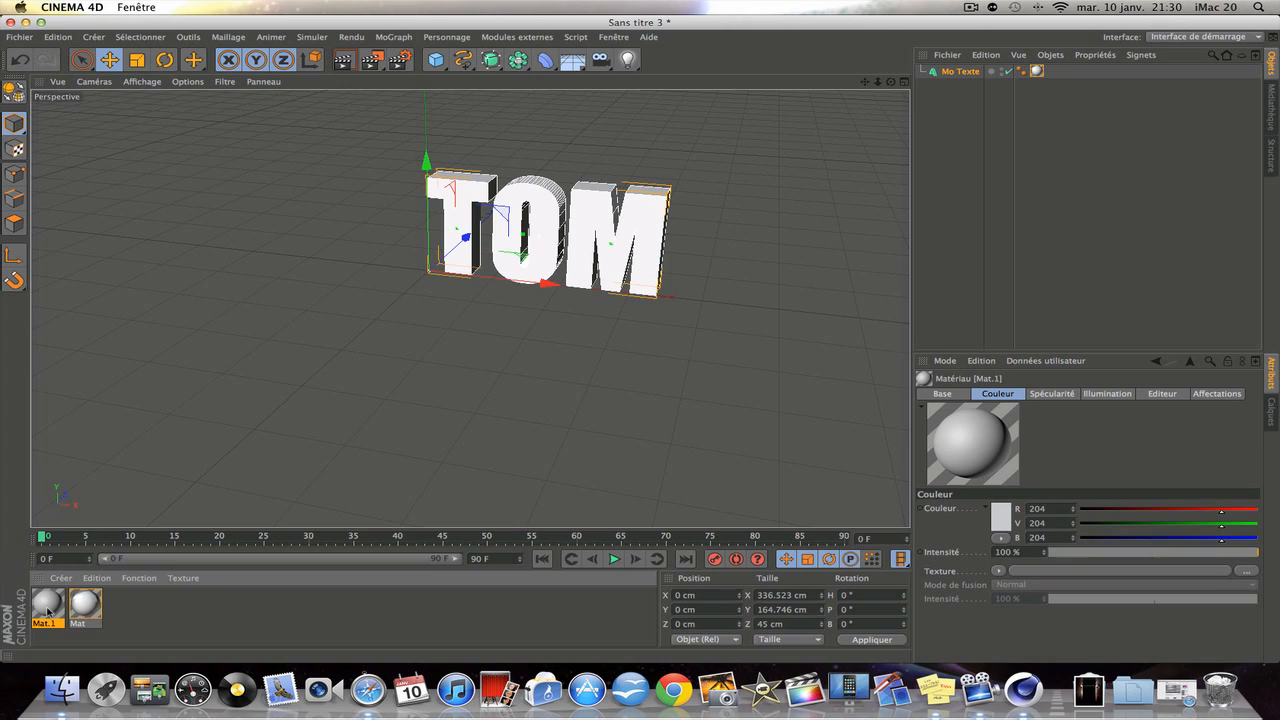
pyautogui.doubleClick(47, 608)
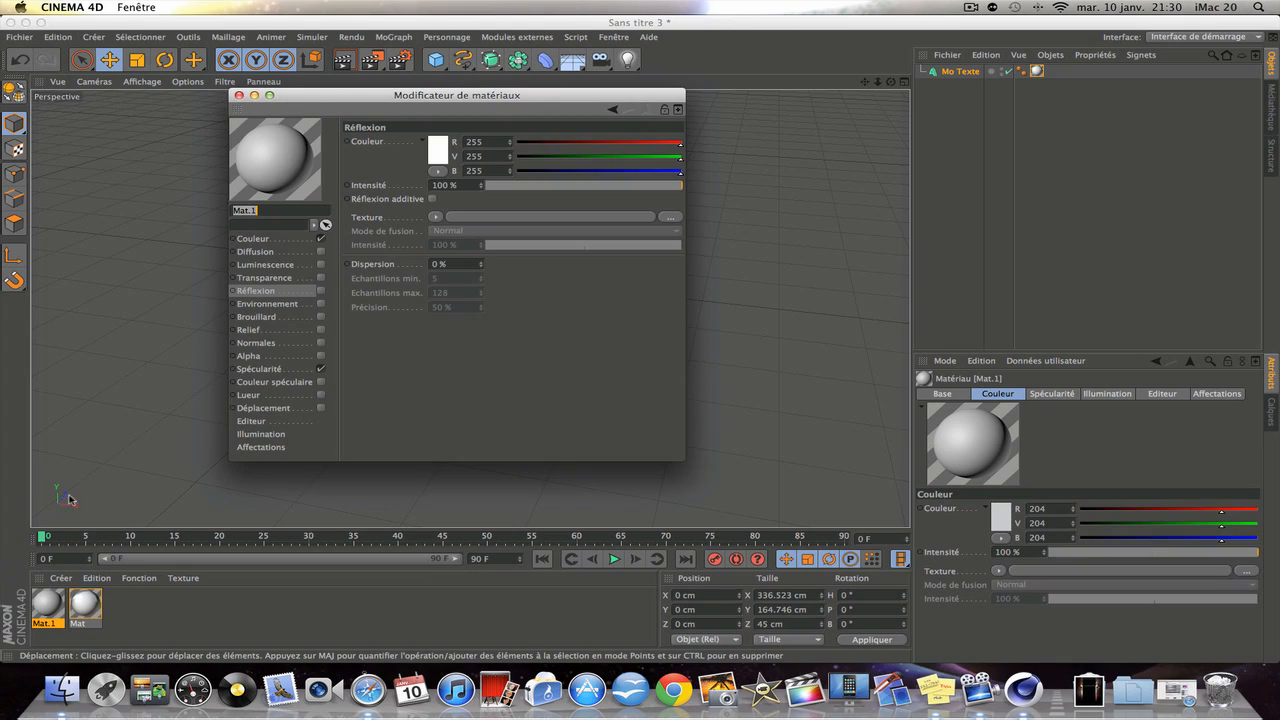
pyautogui.click(321, 369)
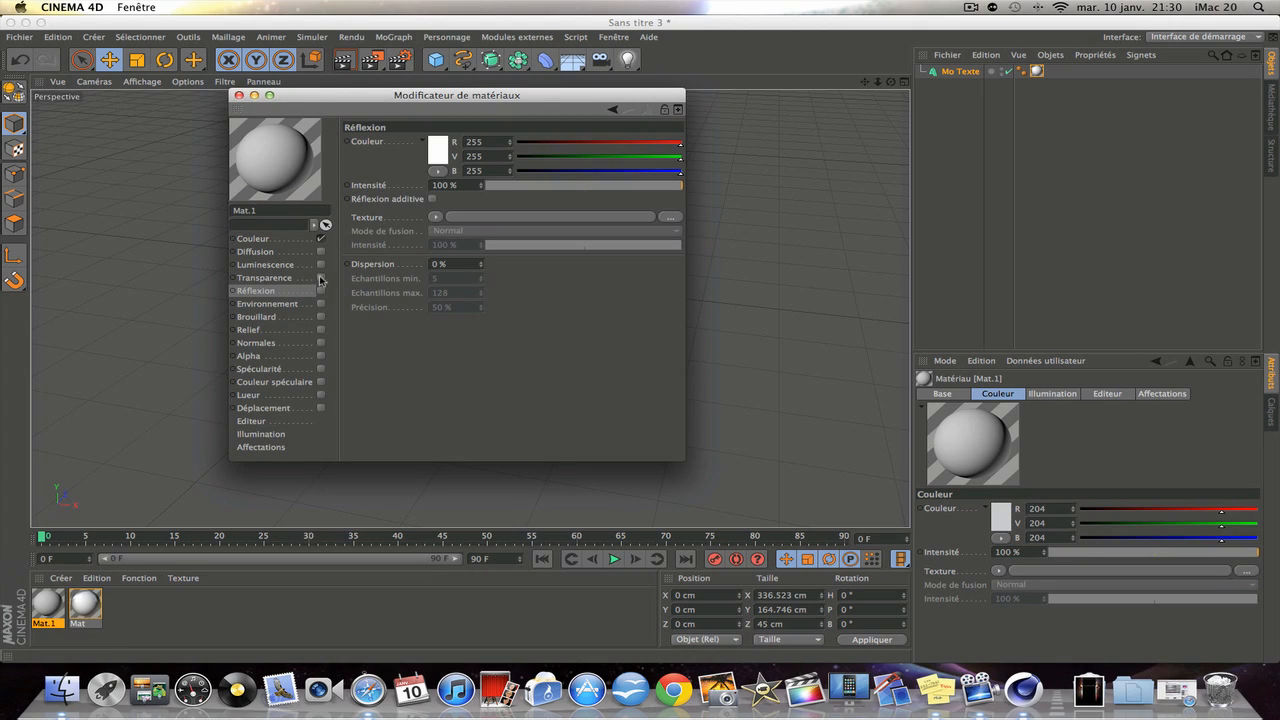
pyautogui.click(320, 290)
pyautogui.doubleClick(473, 185)
pyautogui.write('20')
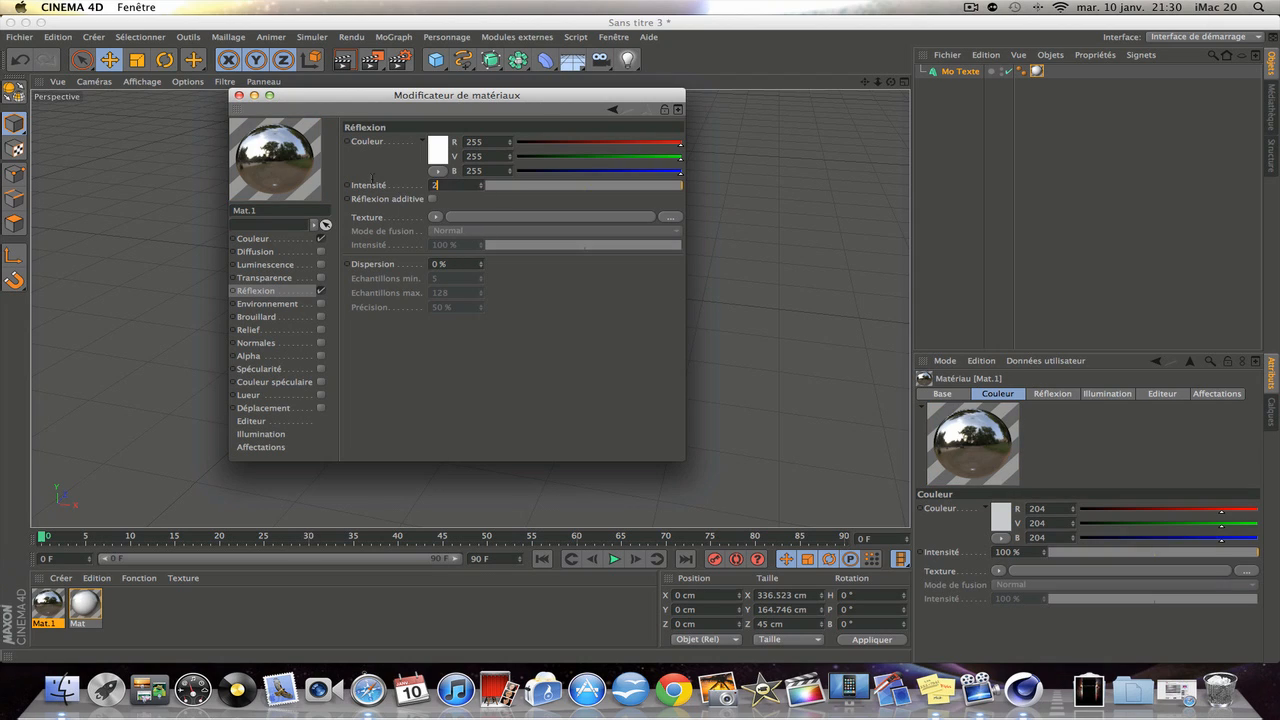
pyautogui.press('Return')
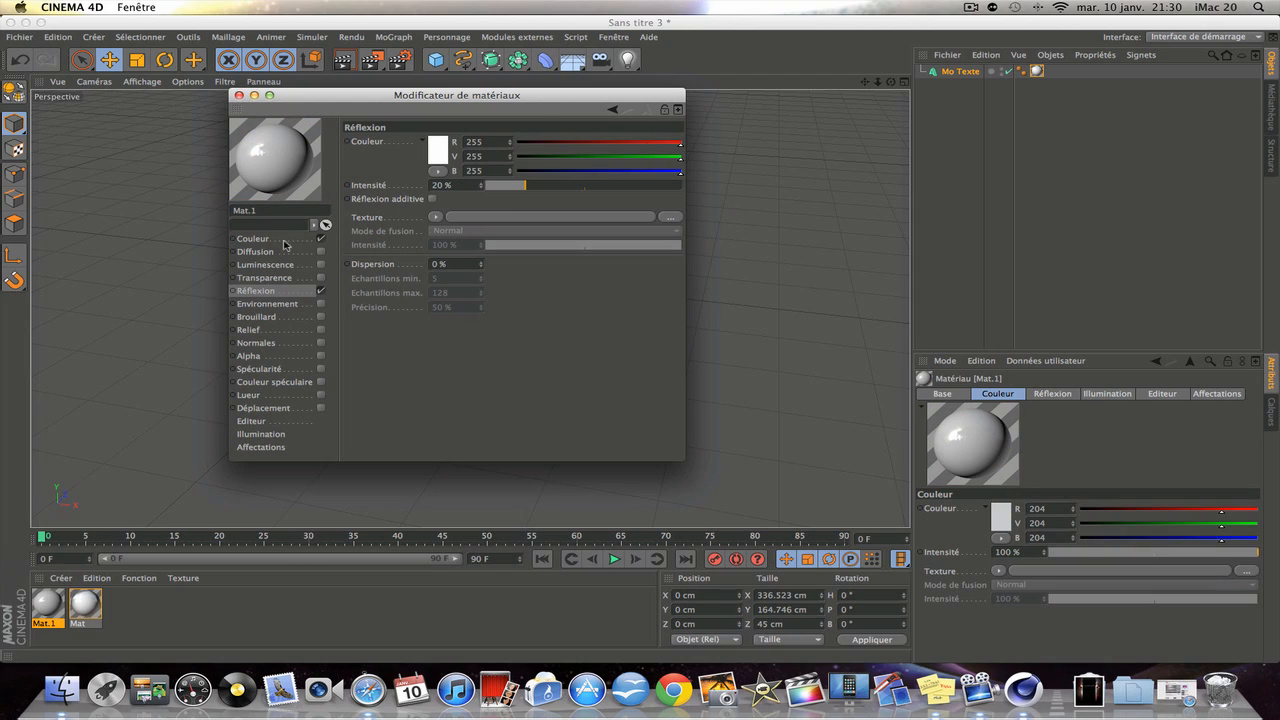
# Step: Set the second material's colour to pure red (255, 0, 0) and apply it to the Mo Texte object
pyautogui.click(253, 238)
pyautogui.click(428, 162)
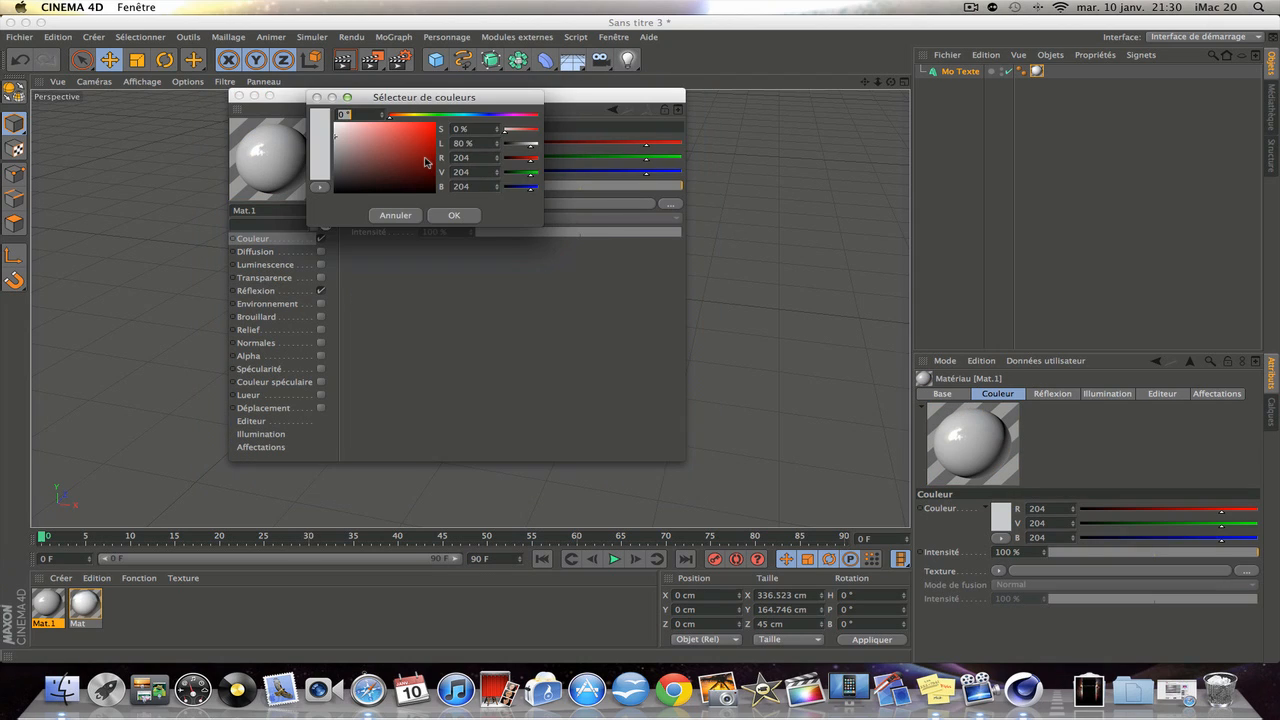
pyautogui.click(456, 217)
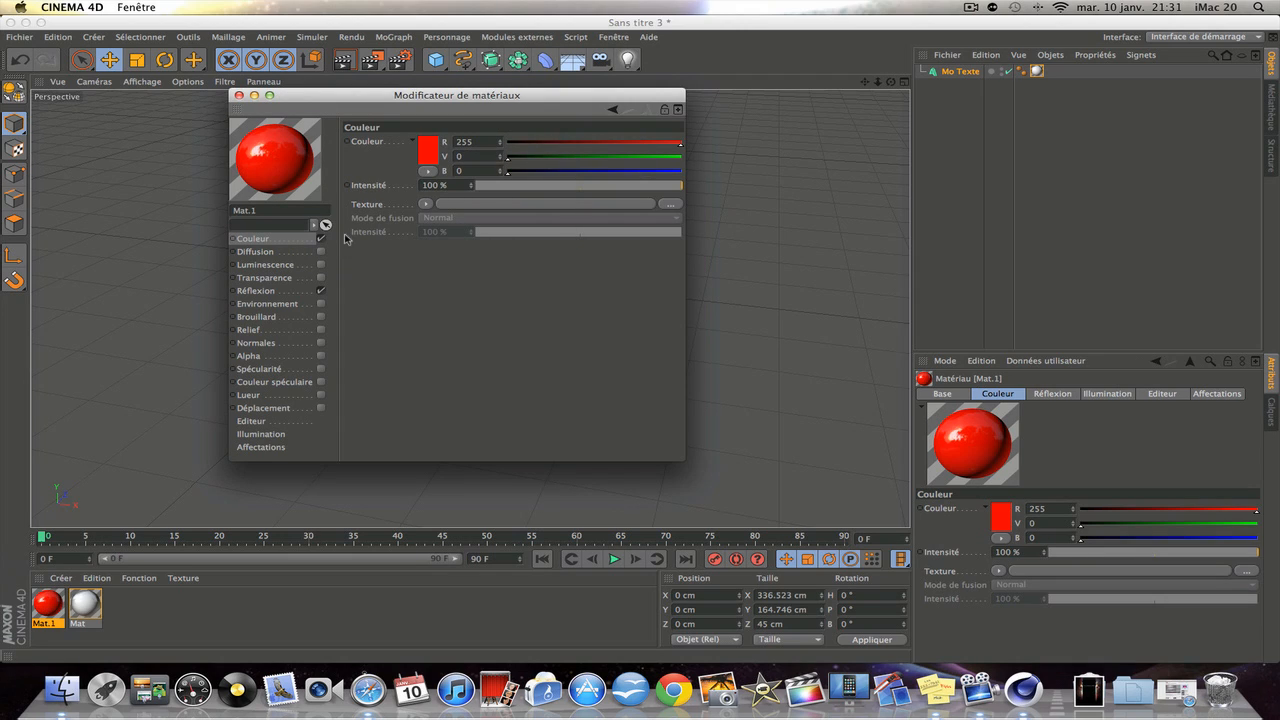
pyautogui.click(238, 95)
pyautogui.moveTo(47, 604); pyautogui.dragTo(957, 72)
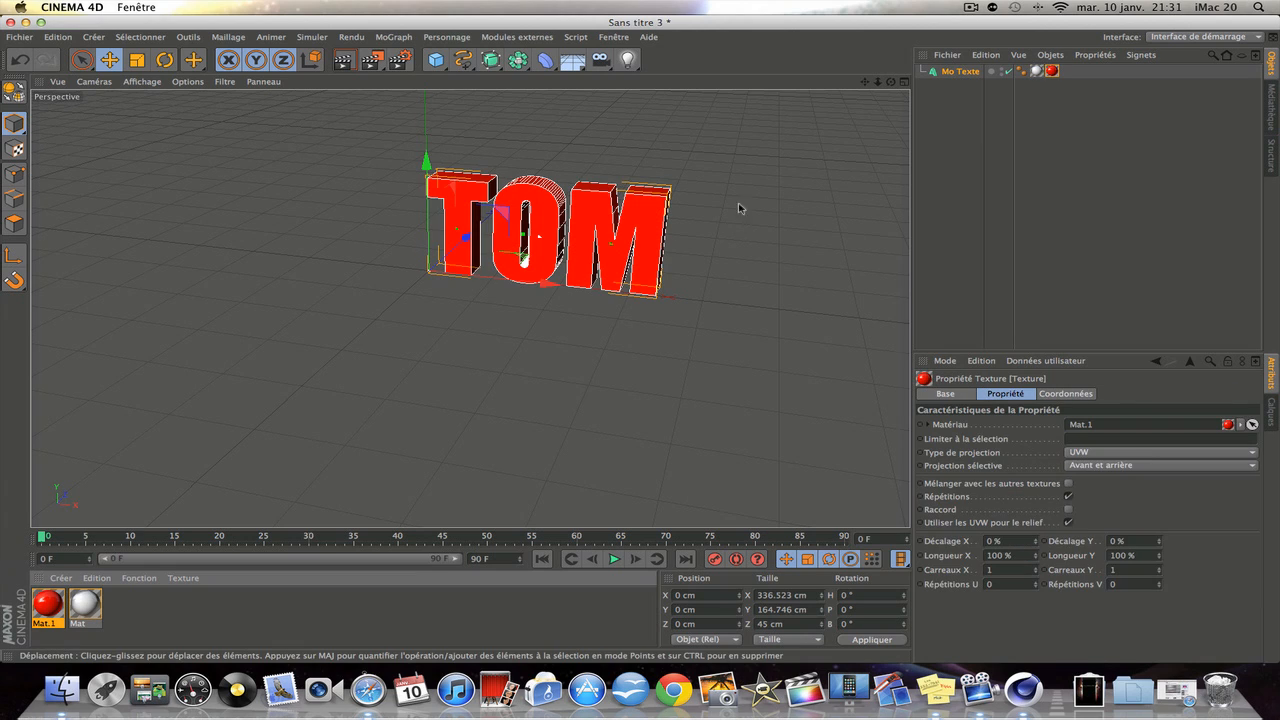
# Step: Add a Sol floor lowered to about Y -43 cm and a second one with pitch rotation 90°, moved behind the text to about Z 164 cm
pyautogui.click(572, 61)
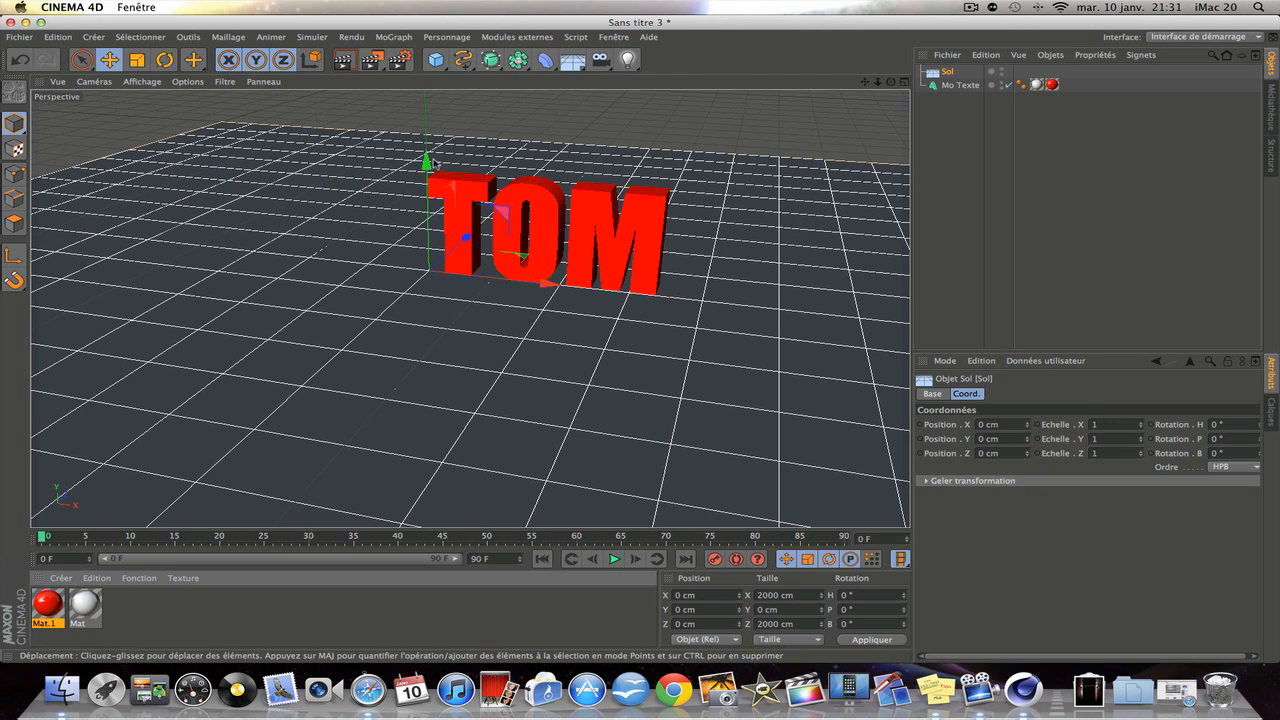
pyautogui.moveTo(427, 160); pyautogui.dragTo(427, 187)
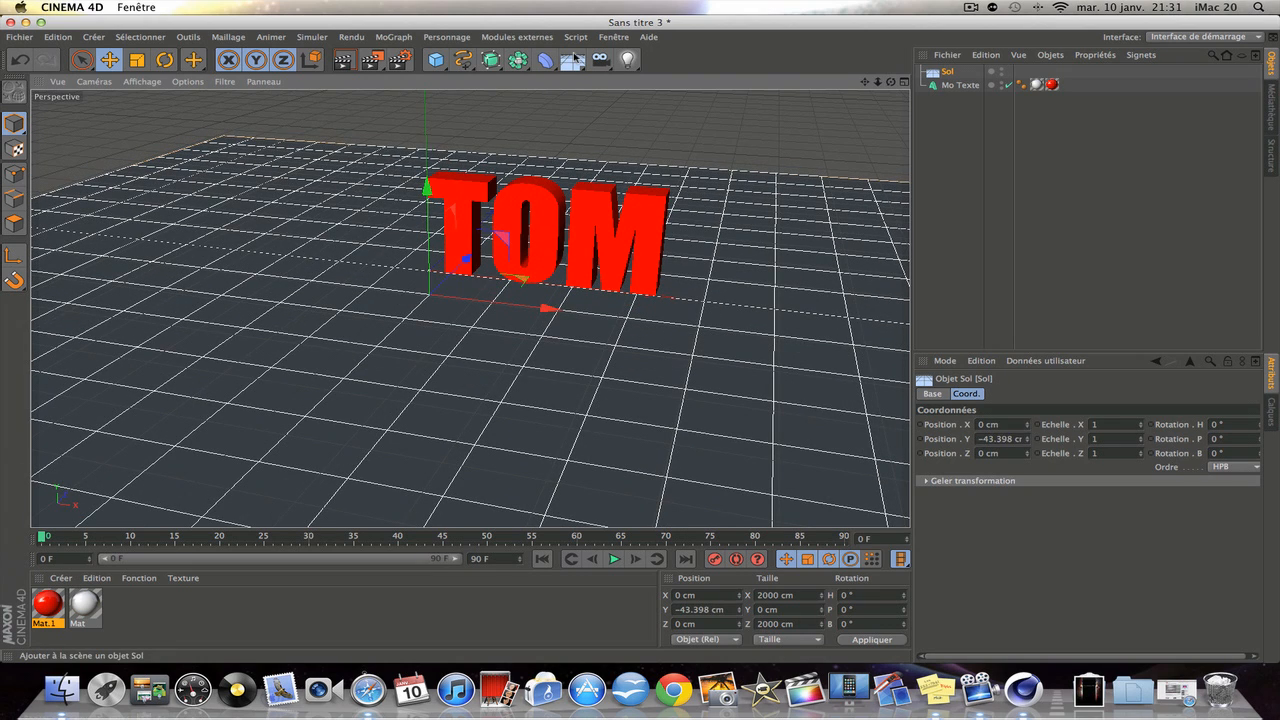
pyautogui.click(570, 61)
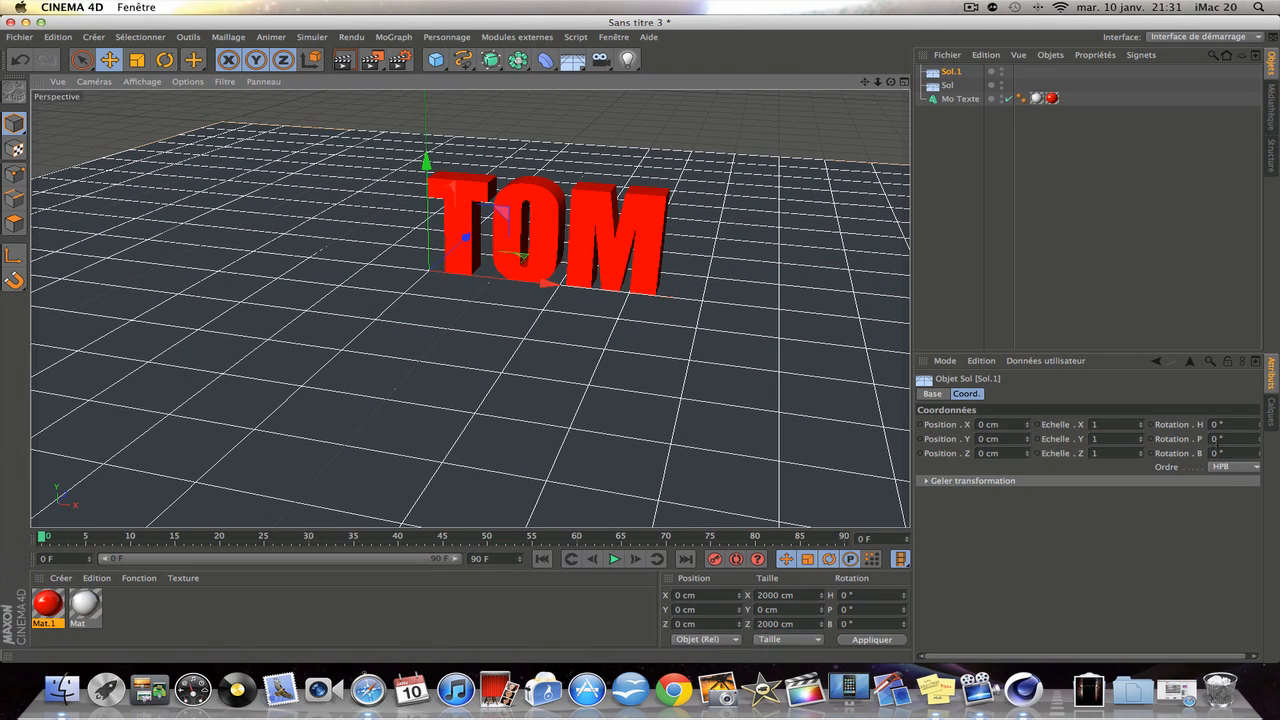
pyautogui.write('90')
pyautogui.press('Return')
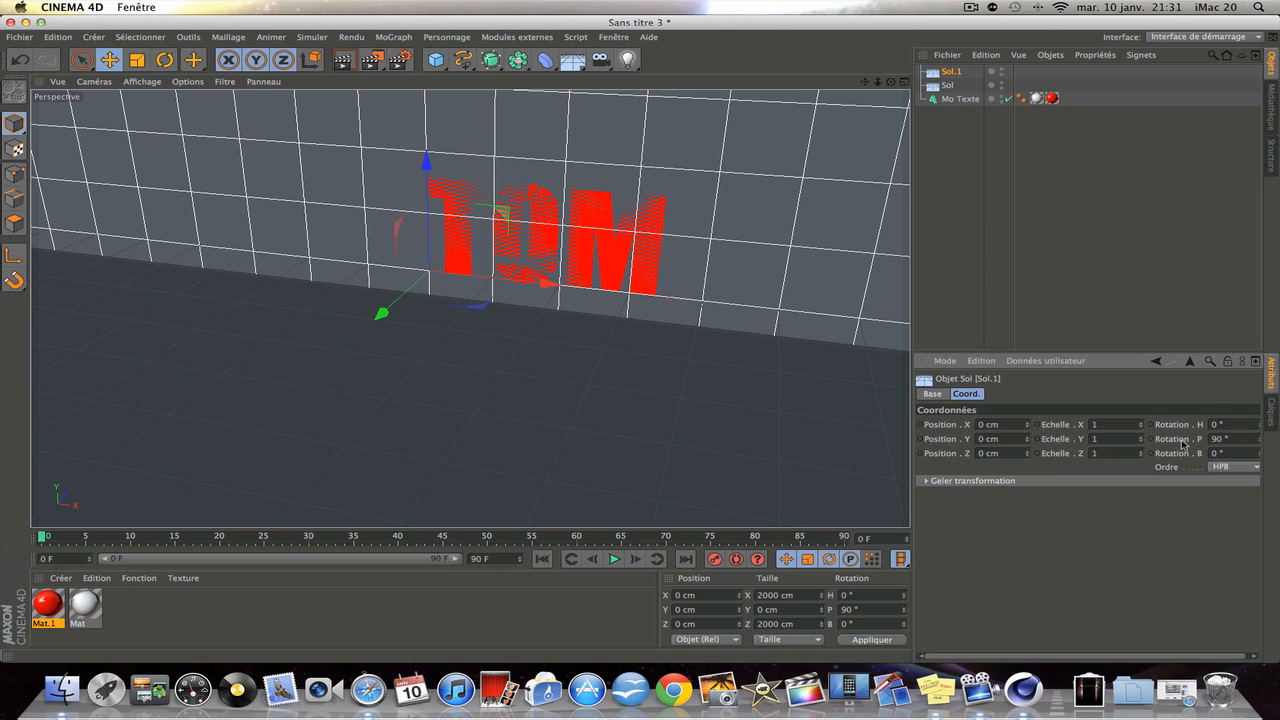
pyautogui.moveTo(383, 313); pyautogui.dragTo(421, 277)
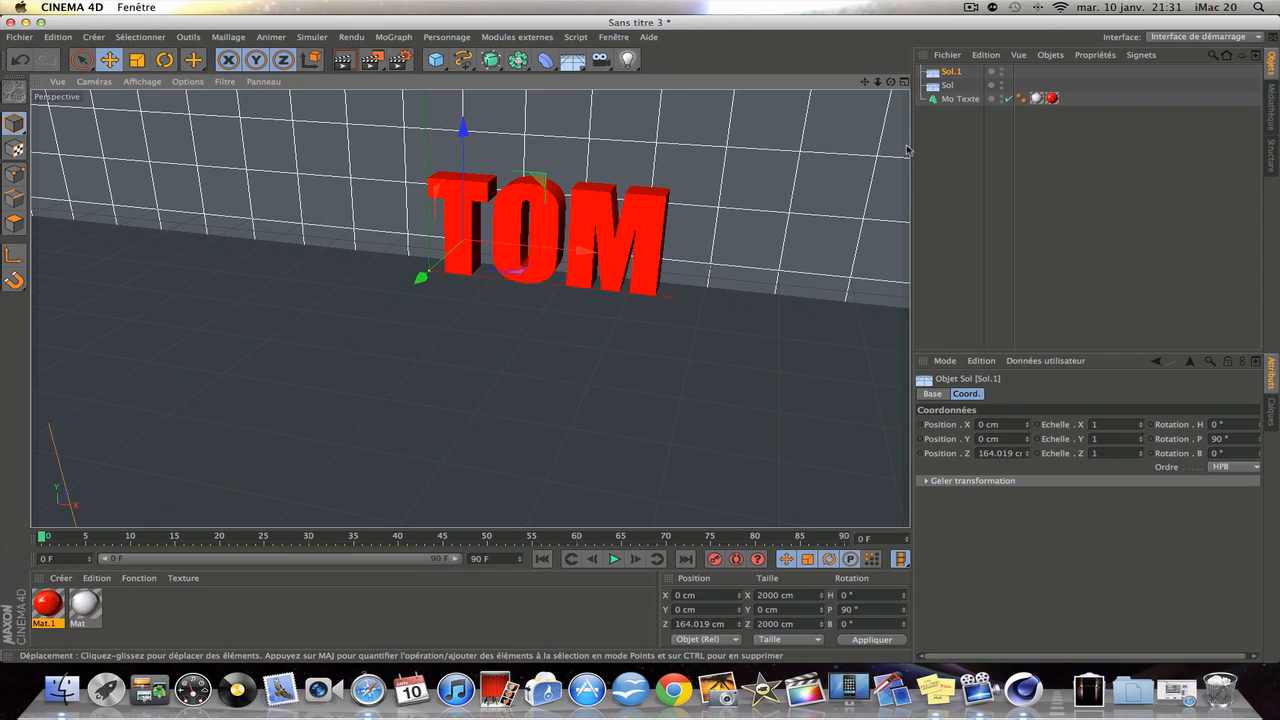
# Step: Break the Mo Texte object into 40 random pieces with the Thrausi plugin and close the plugin
pyautogui.click(955, 98)
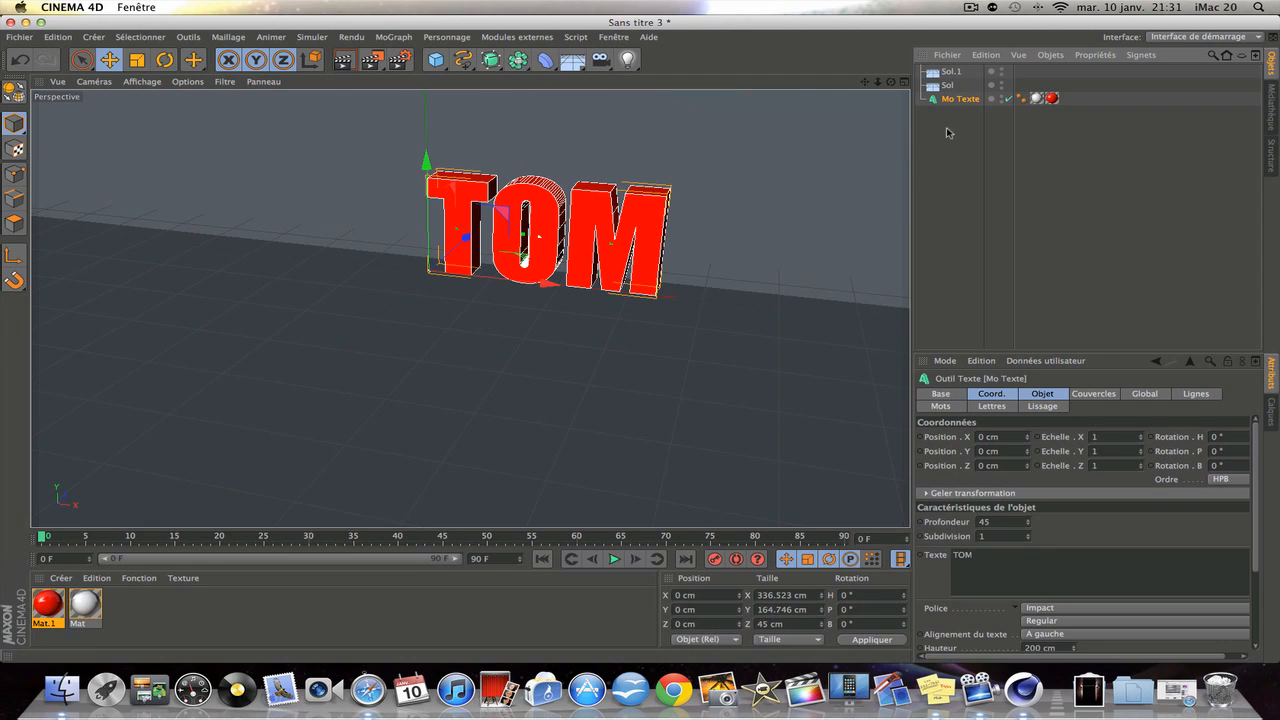
pyautogui.click(516, 38)
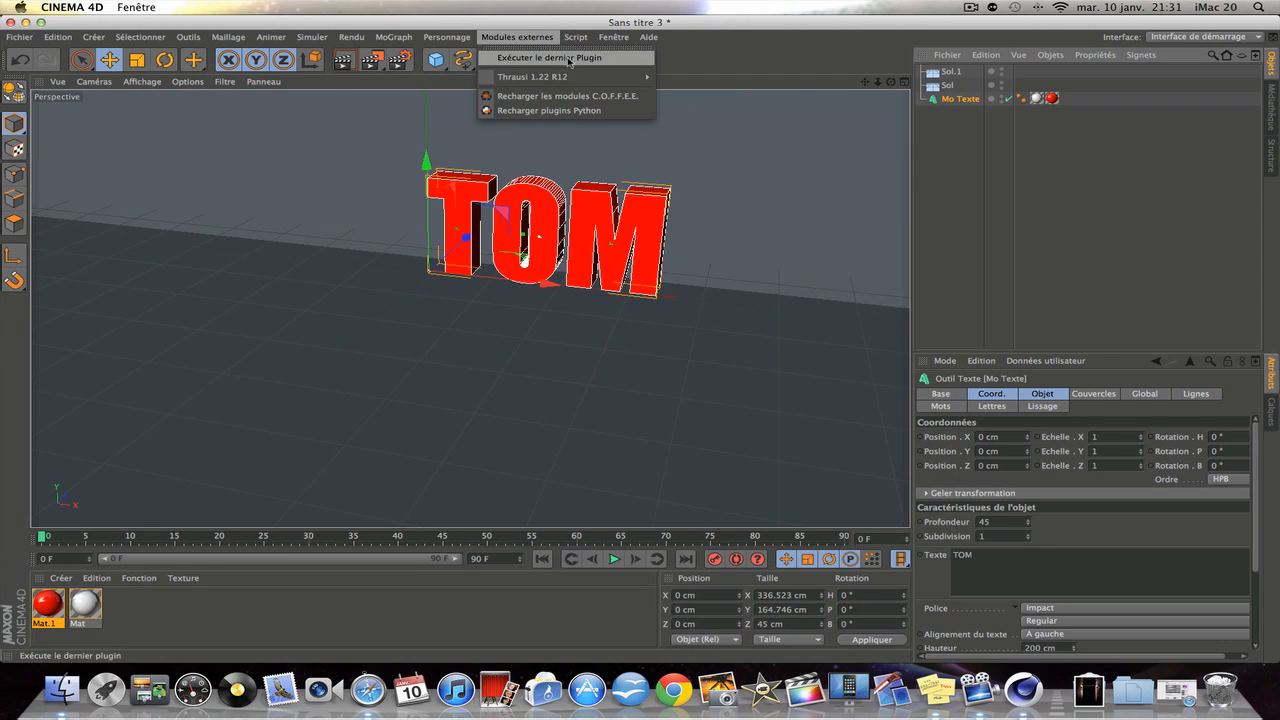
pyautogui.moveTo(567, 78)
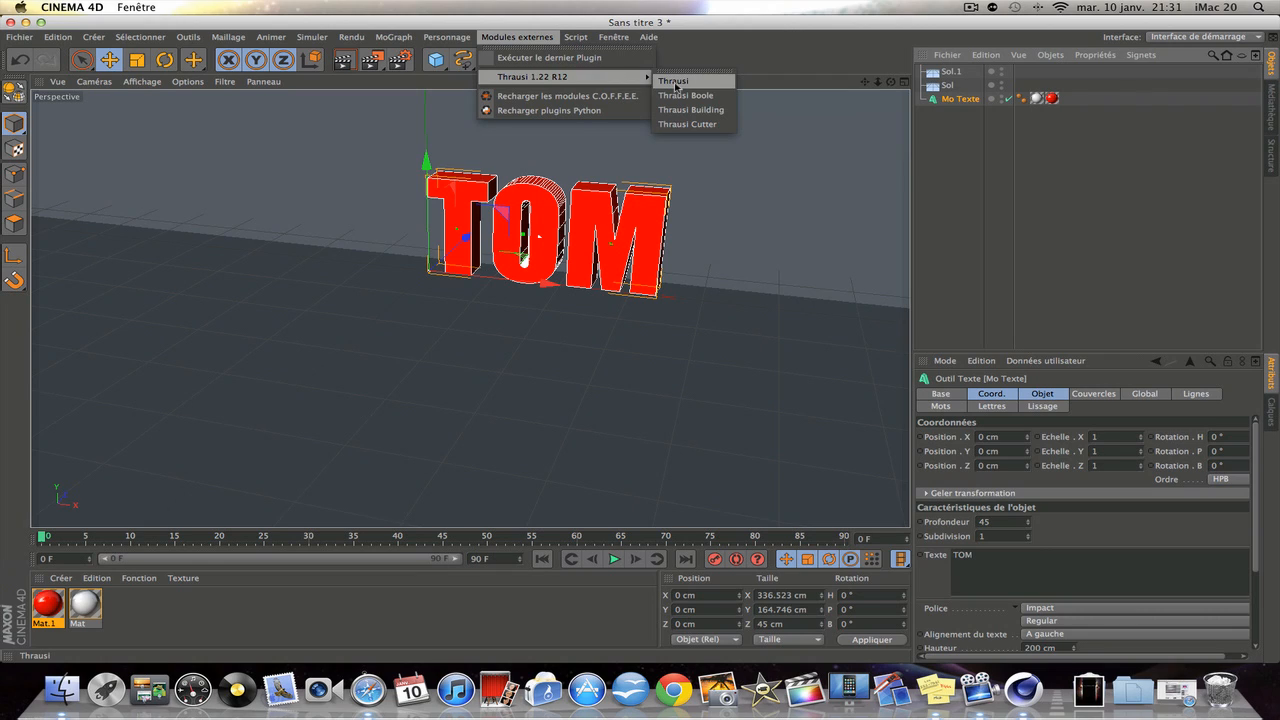
pyautogui.click(684, 82)
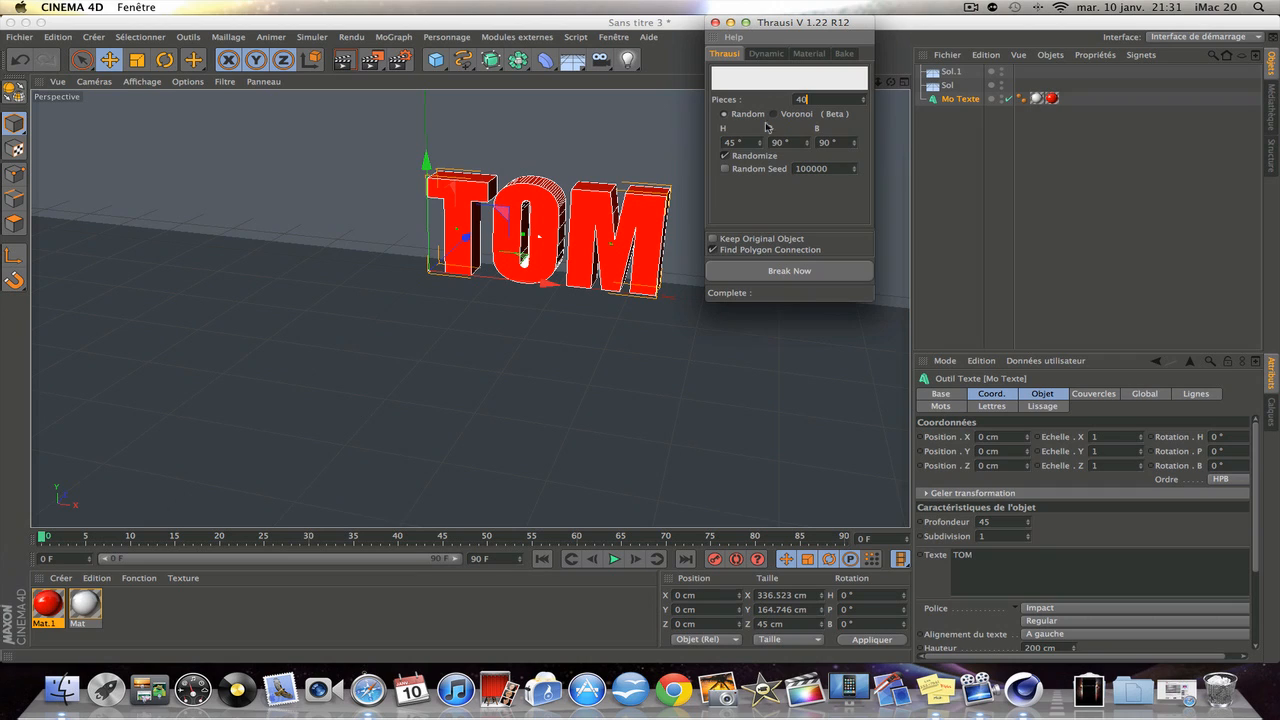
pyautogui.click(797, 266)
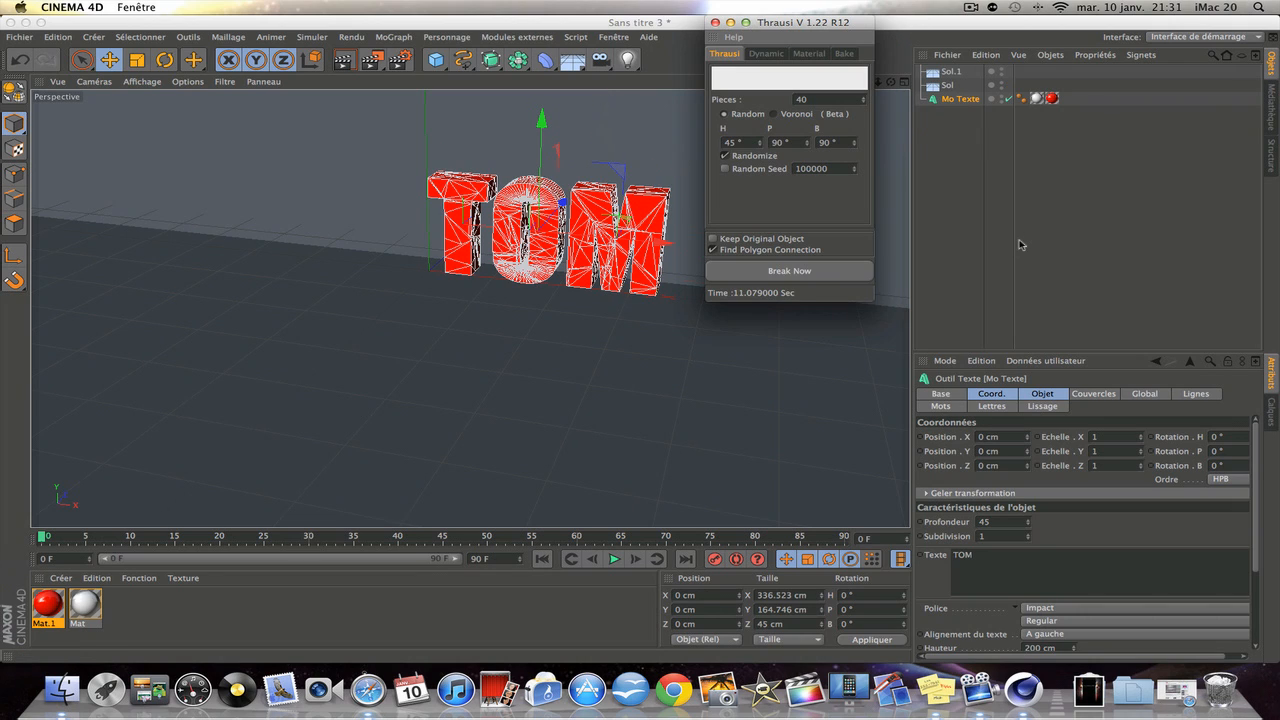
pyautogui.click(715, 22)
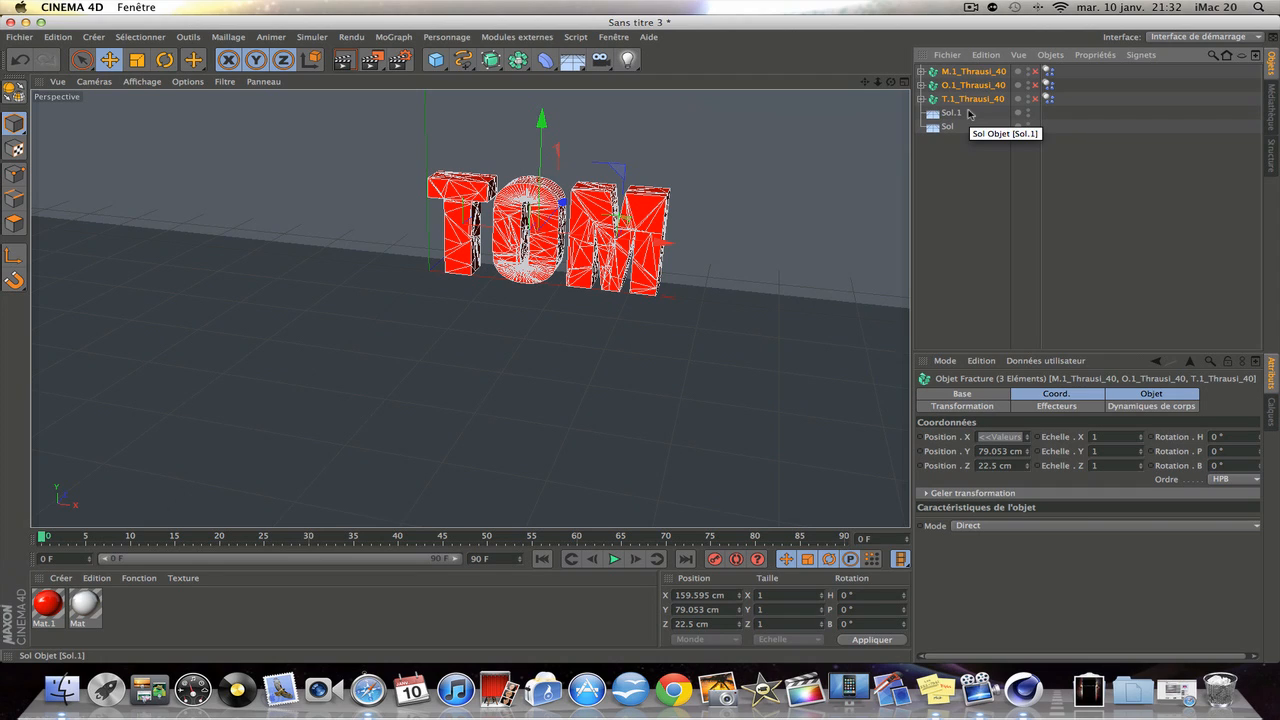
# Step: Add a MoGraph Fracture object to the scene
pyautogui.click(997, 166)
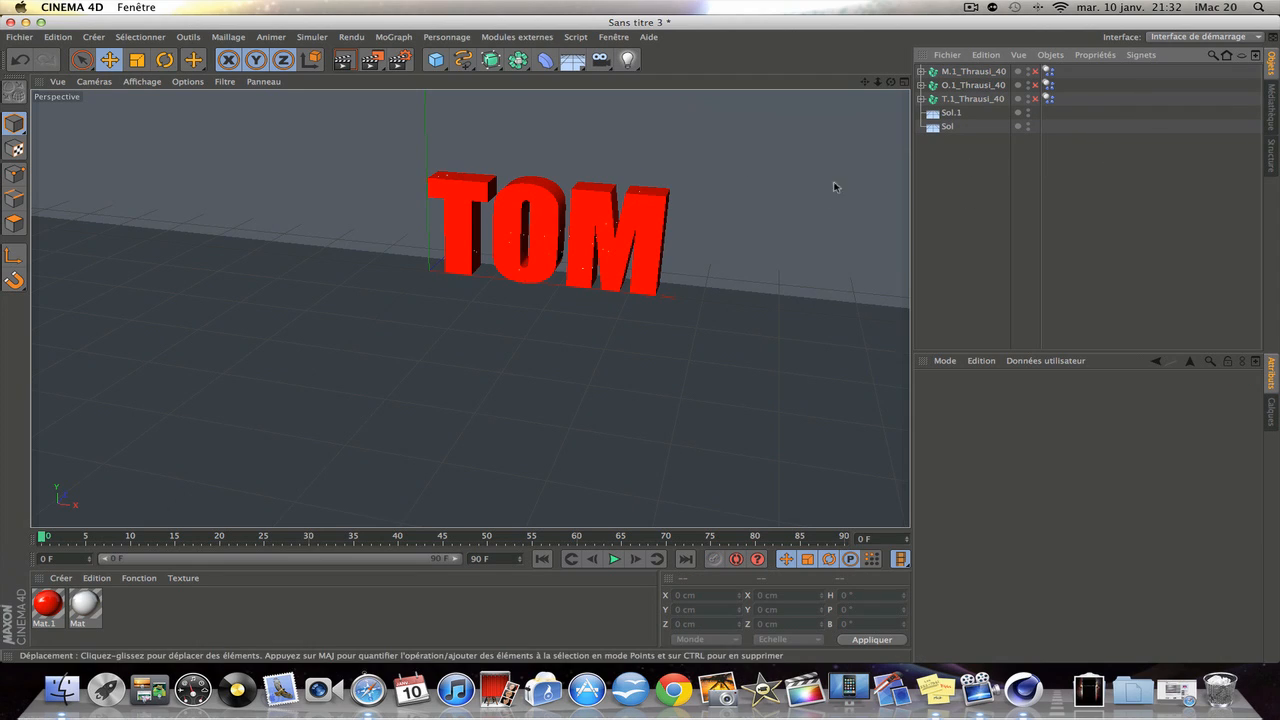
pyautogui.click(393, 37)
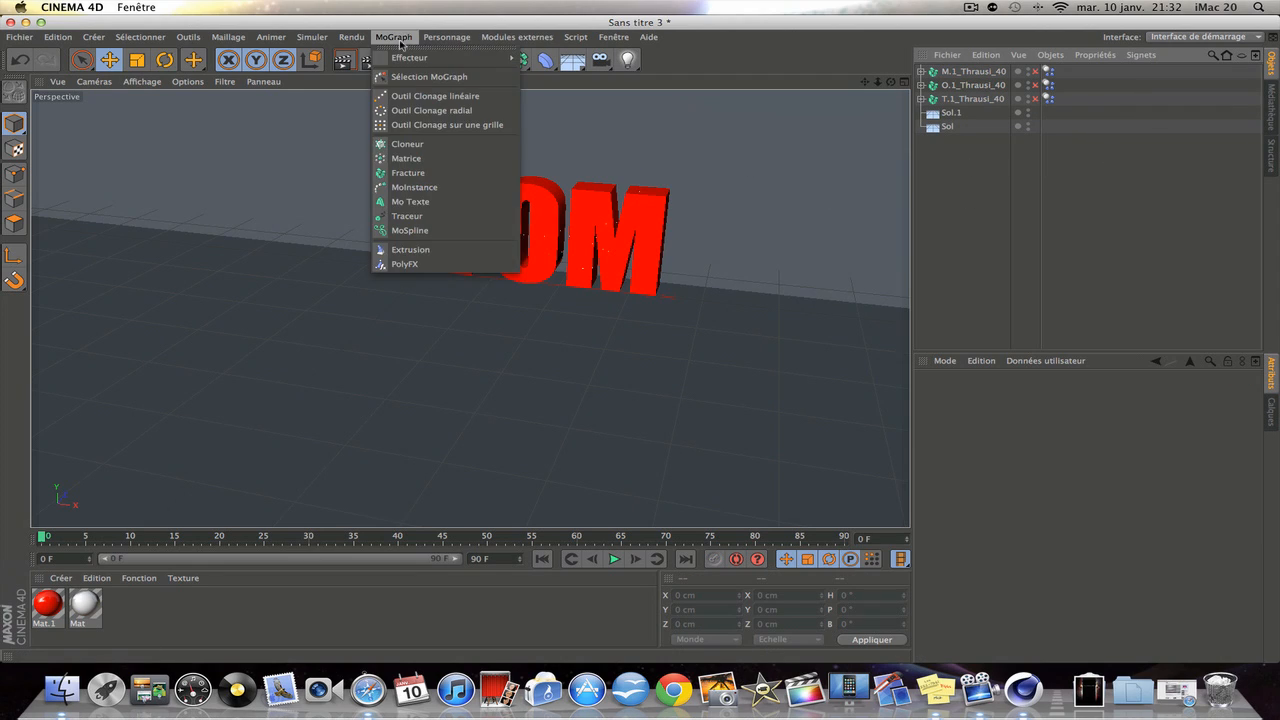
pyautogui.click(420, 172)
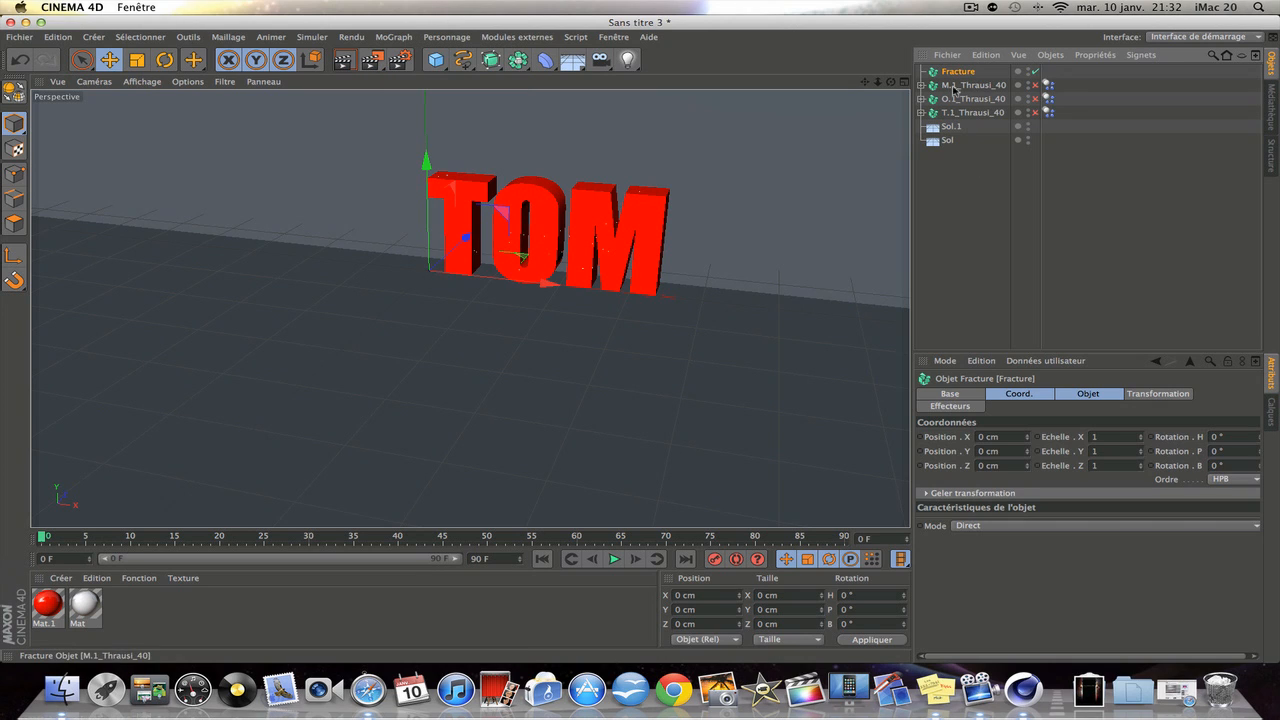
pyautogui.moveTo(1090, 113)
pyautogui.mouseDown()
pyautogui.moveTo(951, 86)
pyautogui.moveTo(1111, 107)
pyautogui.mouseUp()
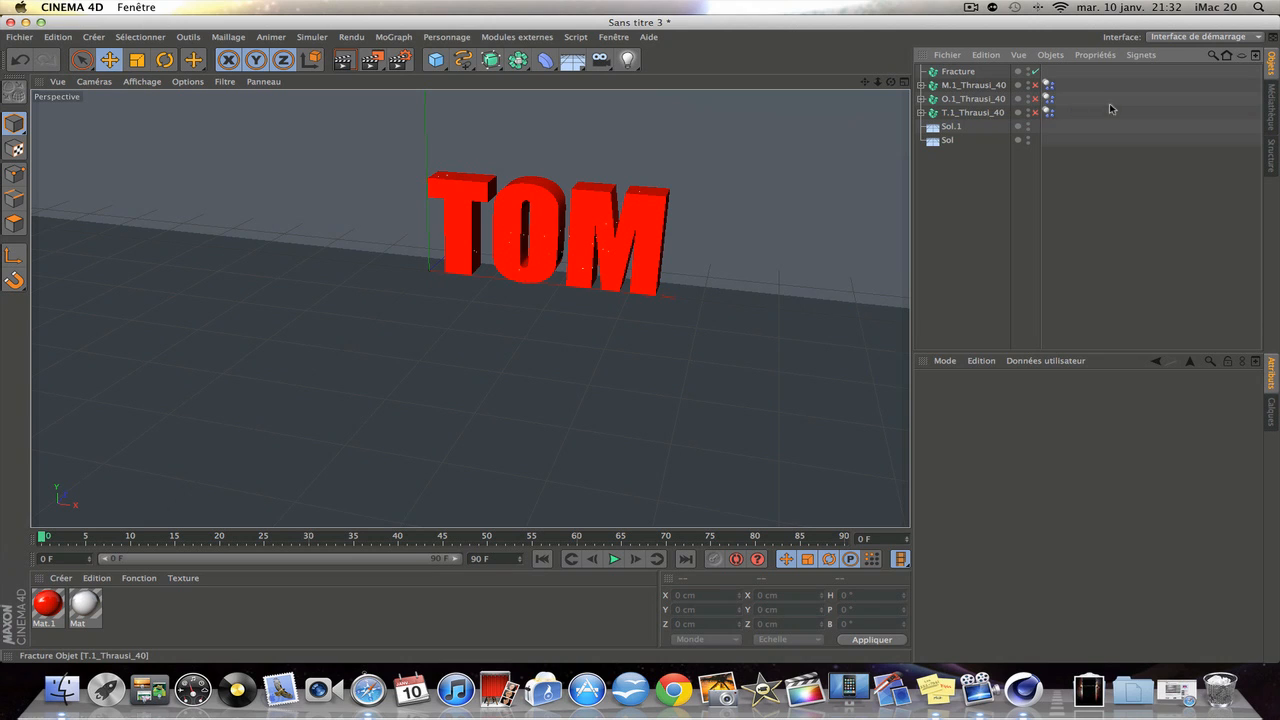
# Step: Raise the broken T, O and M letter groups above the floor to a Y position of about 174 to 175 cm
pyautogui.click(966, 116)
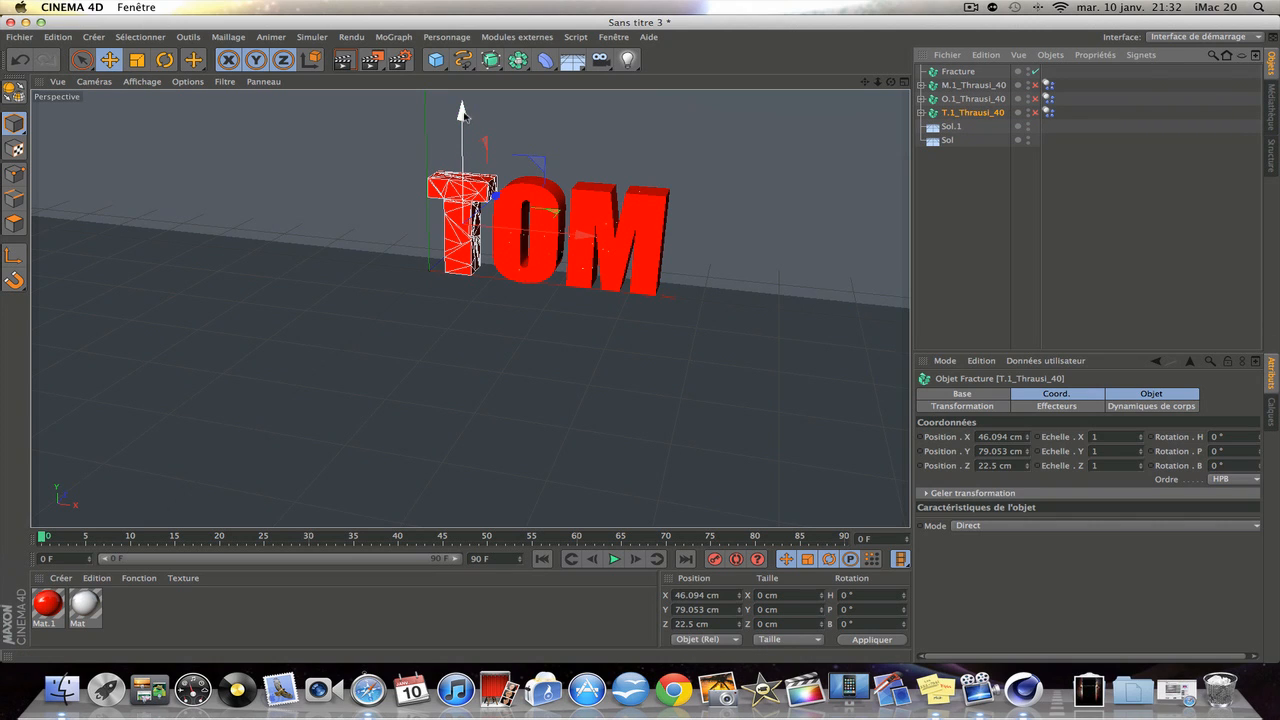
pyautogui.moveTo(466, 119); pyautogui.dragTo(466, 60)
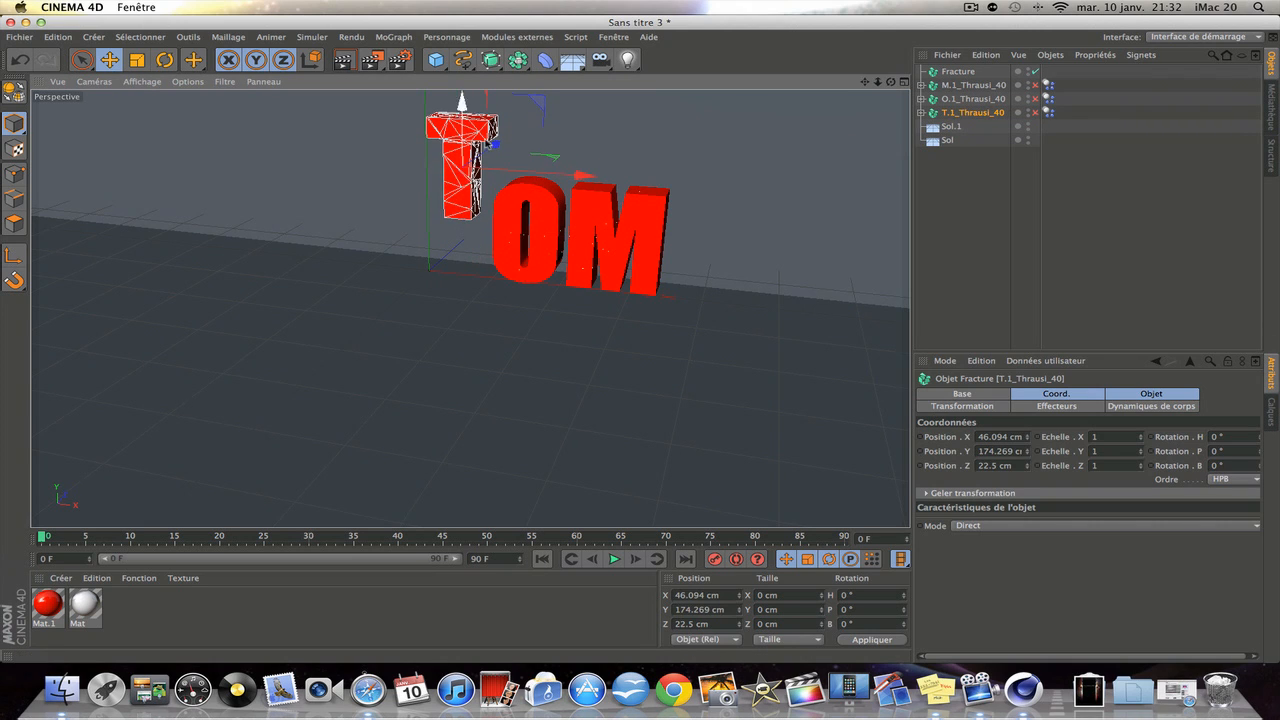
pyautogui.click(537, 204)
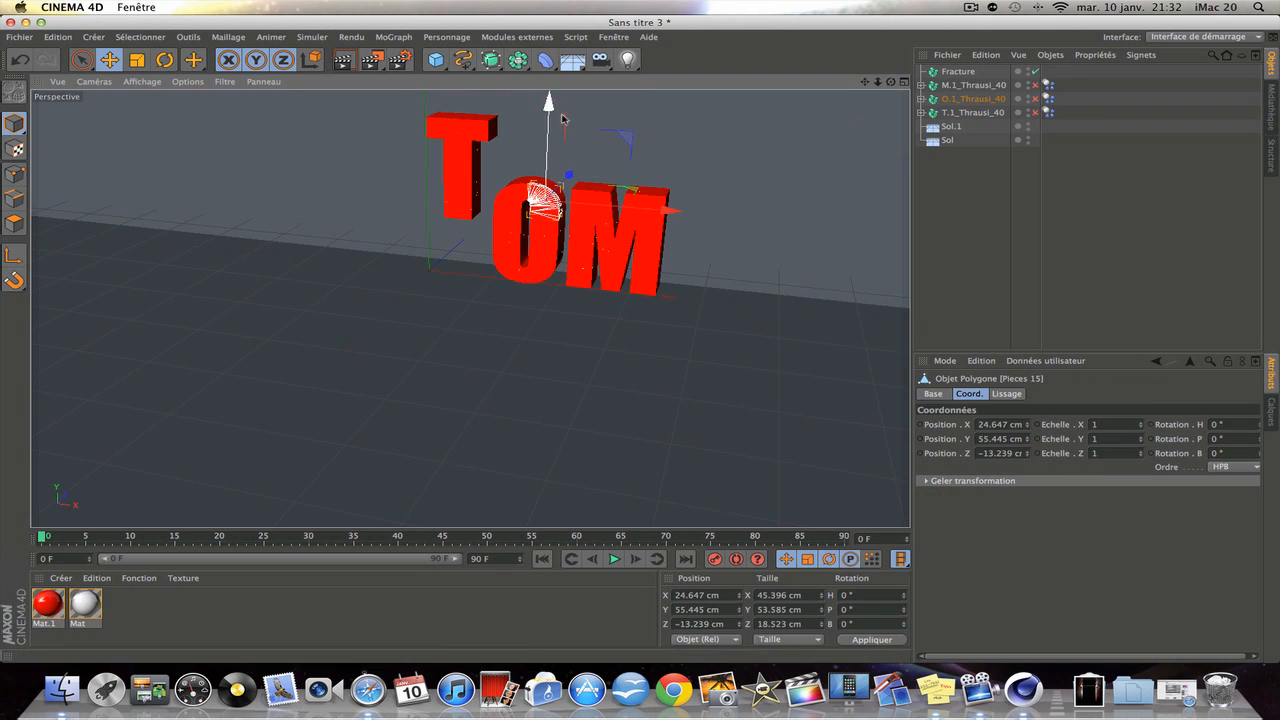
pyautogui.click(952, 99)
pyautogui.moveTo(533, 120); pyautogui.dragTo(533, 66)
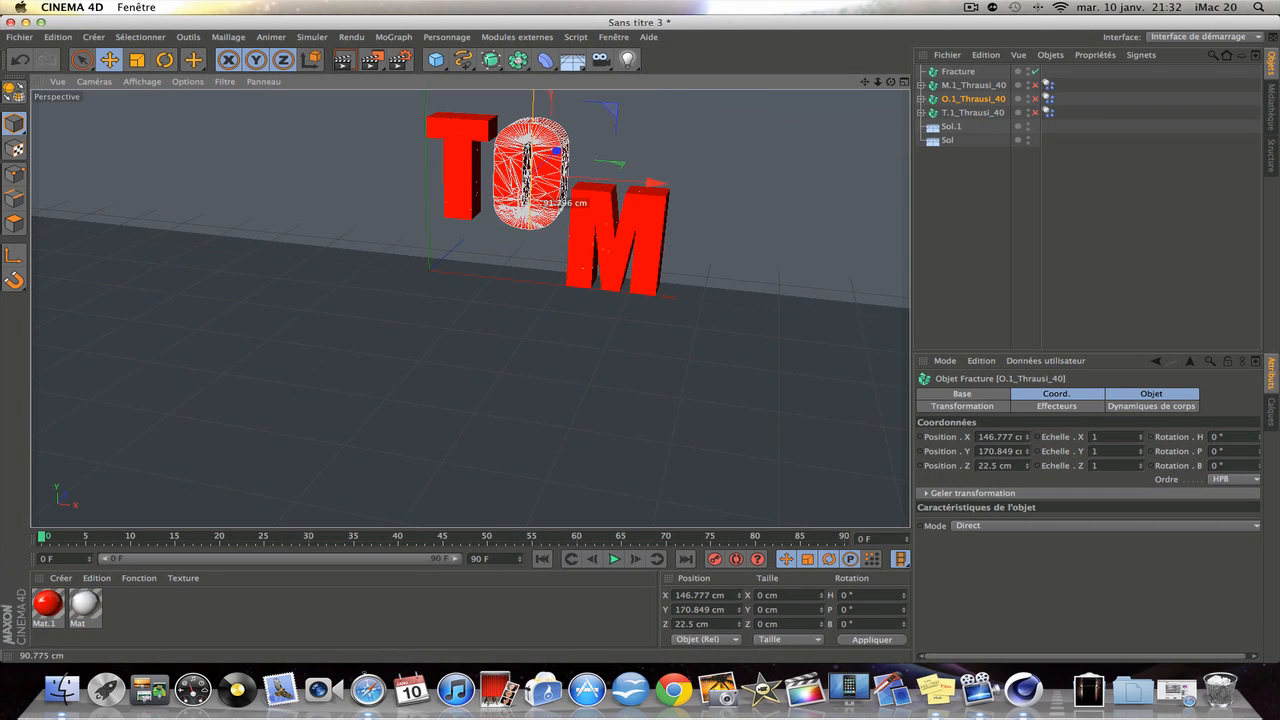
pyautogui.click(965, 85)
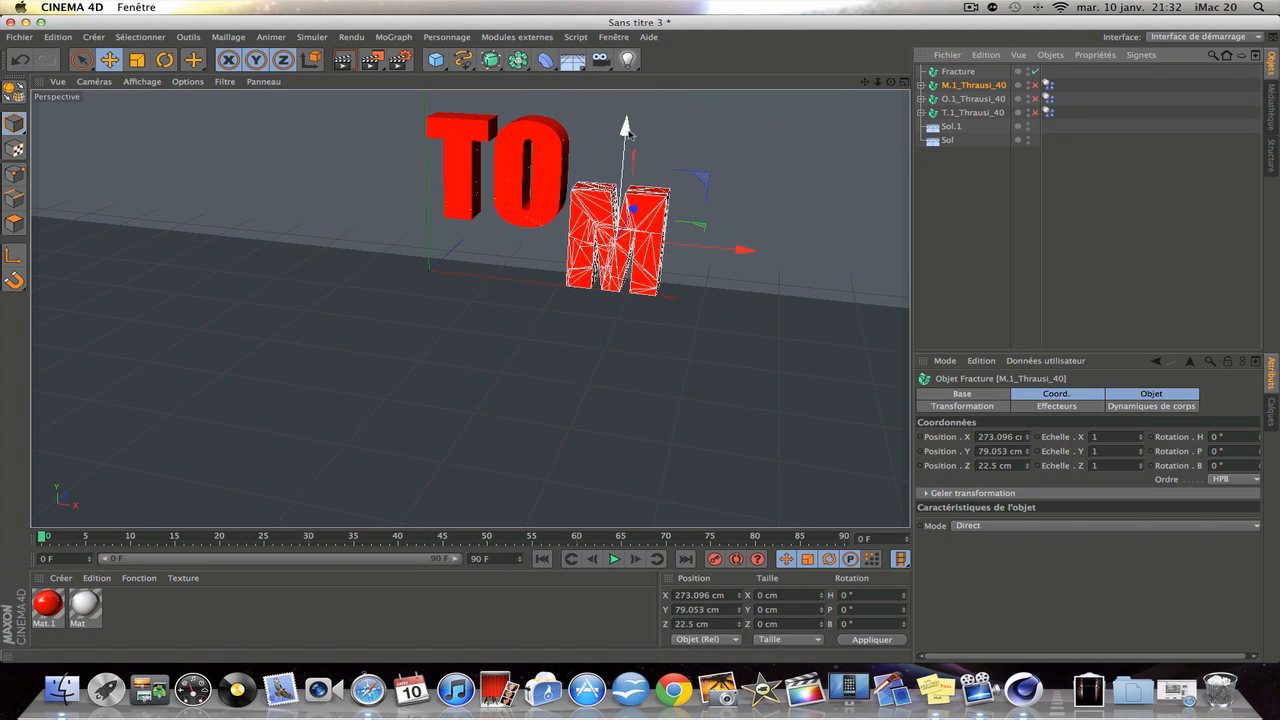
pyautogui.moveTo(625, 132); pyautogui.dragTo(628, 104)
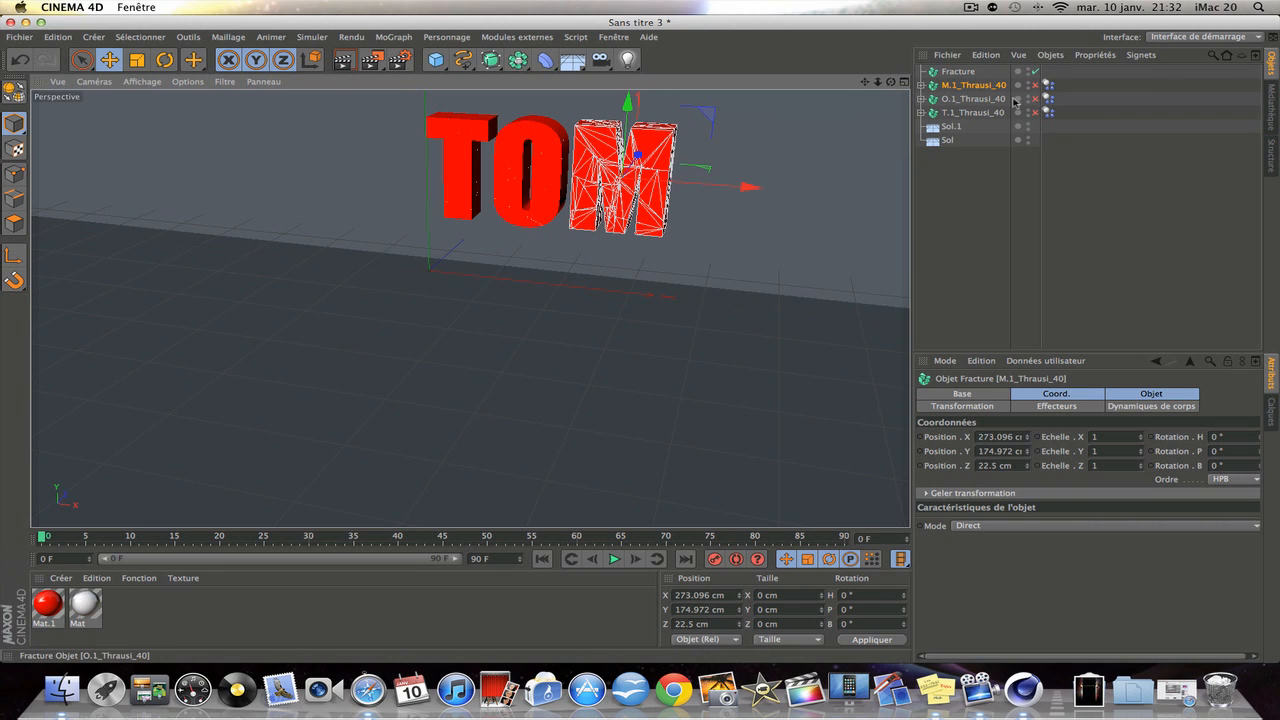
# Step: Nest the three Thrausi letter groups inside the new Fracture object
pyautogui.moveTo(1096, 112); pyautogui.dragTo(963, 74)
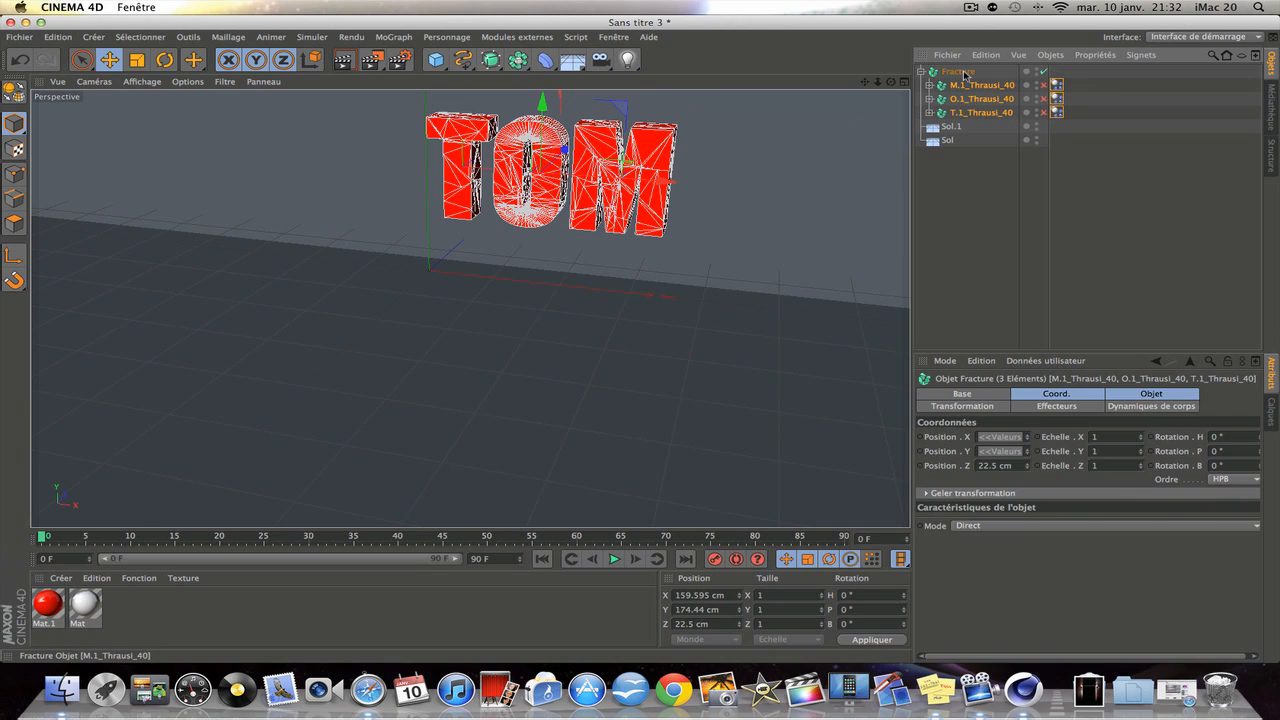
pyautogui.click(1057, 100)
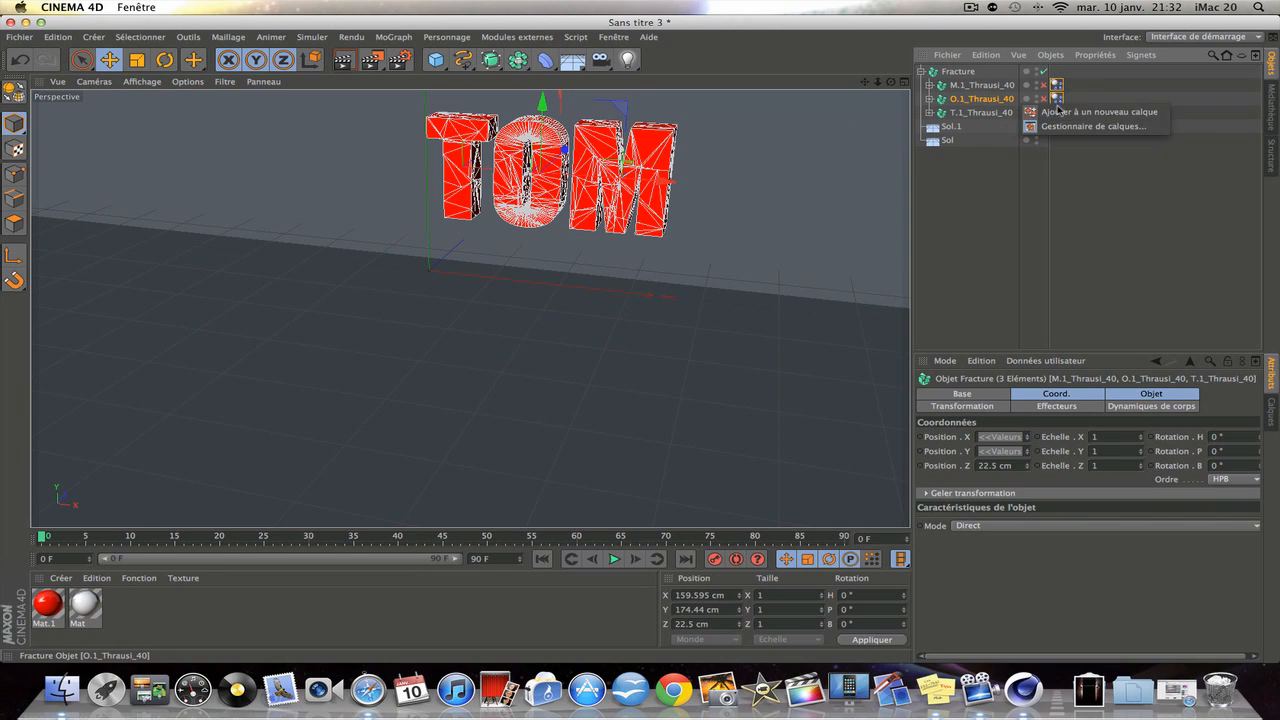
pyautogui.click(1114, 94)
# Step: Ungroup the three Thrausi letter groups so their pieces sit directly under Fracture, and collapse the Fracture hierarchy
pyautogui.moveTo(1097, 111); pyautogui.dragTo(955, 86)
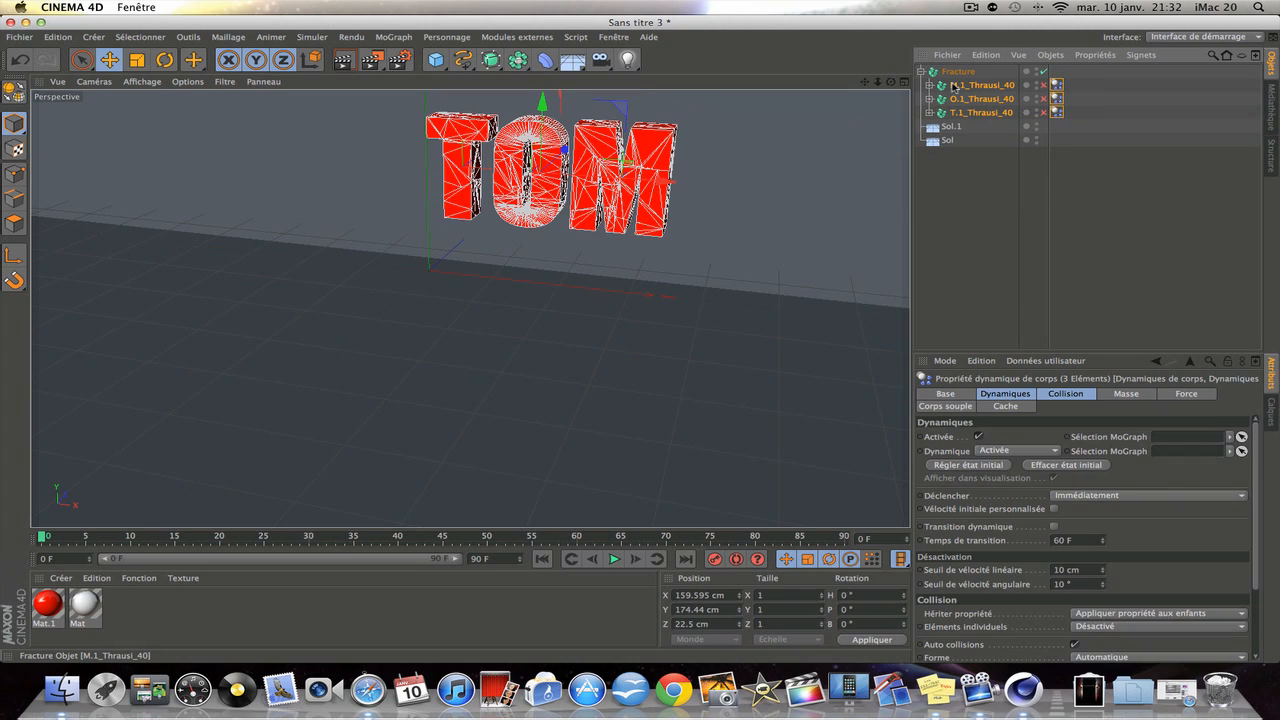
pyautogui.click(1050, 54)
pyautogui.click(1066, 254)
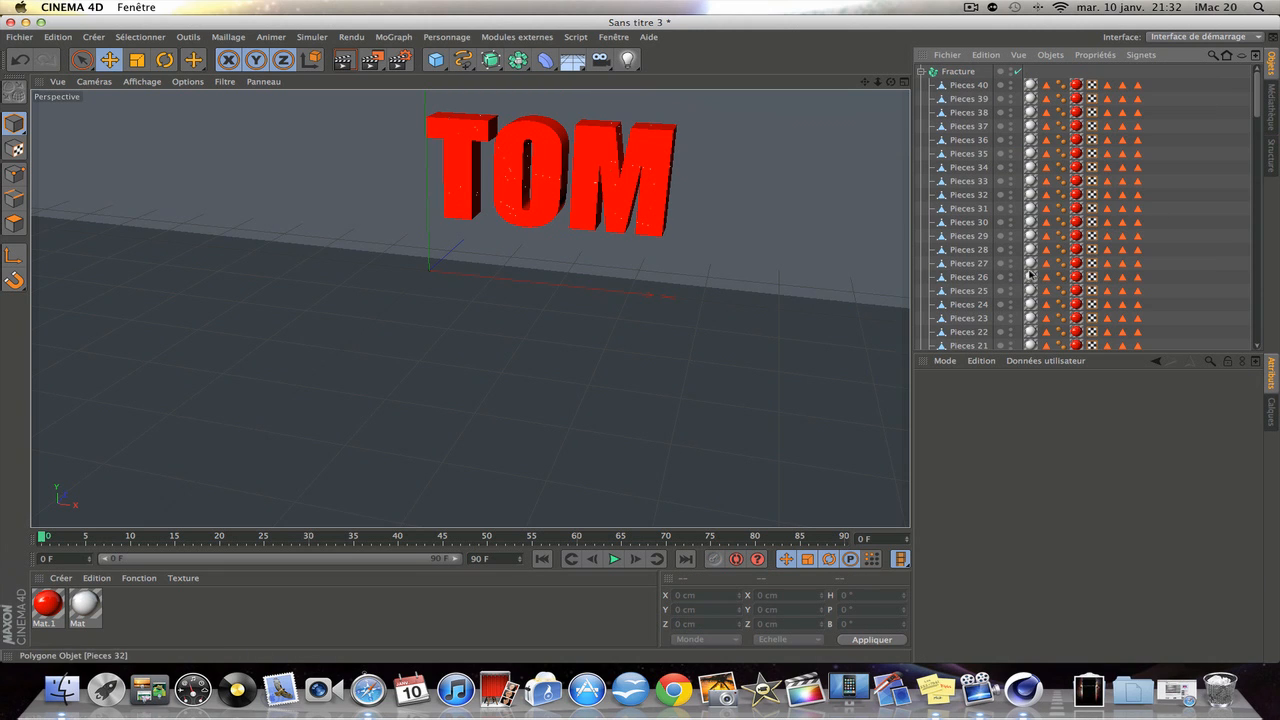
pyautogui.scroll(-10, 1032, 277)
pyautogui.scroll(10, 1032, 277)
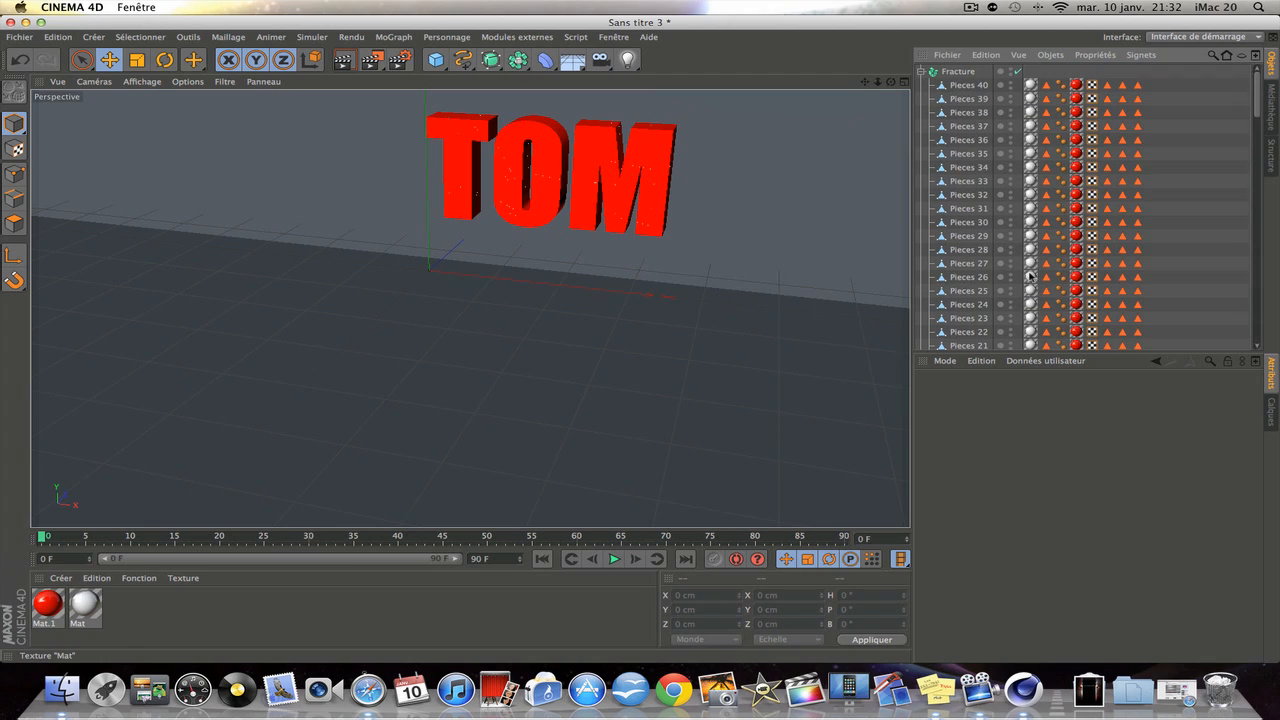
pyautogui.click(920, 72)
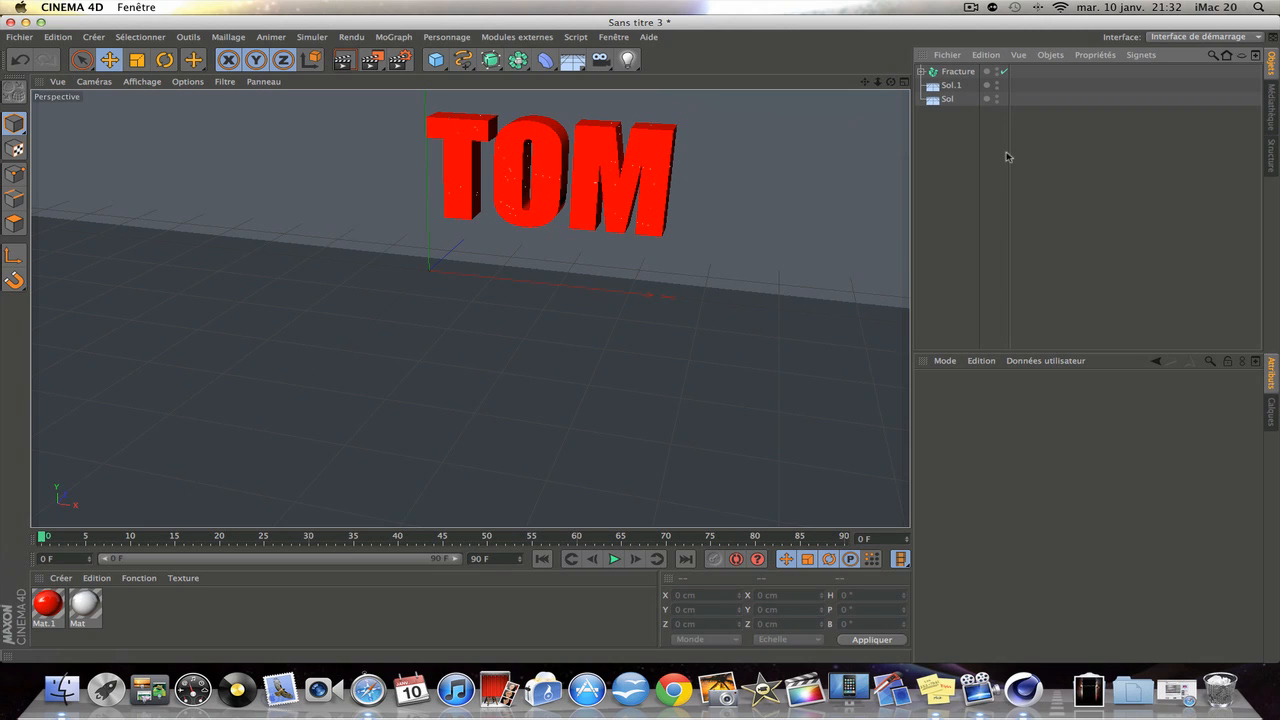
# Step: Undo the ungrouping so the three Thrausi letter groups are restored inside Fracture, and clear the selection
pyautogui.click(470, 127)
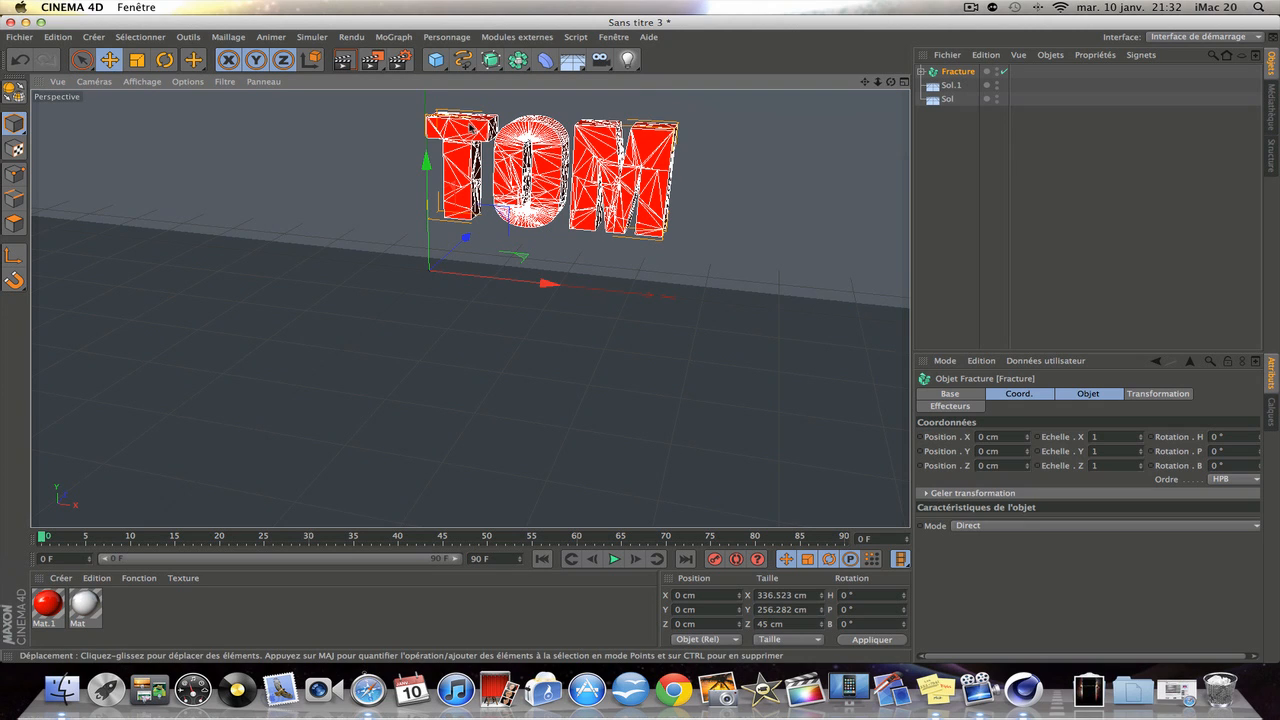
pyautogui.click(920, 72)
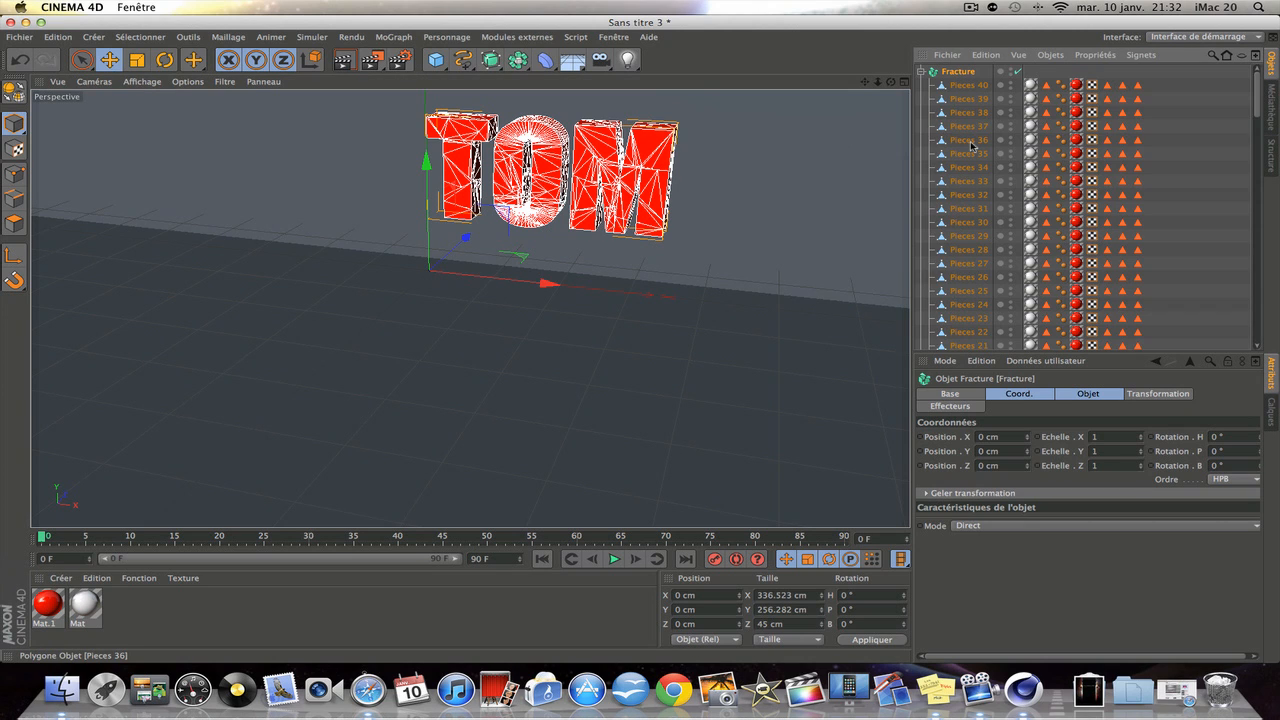
pyautogui.click(58, 37)
pyautogui.click(76, 58)
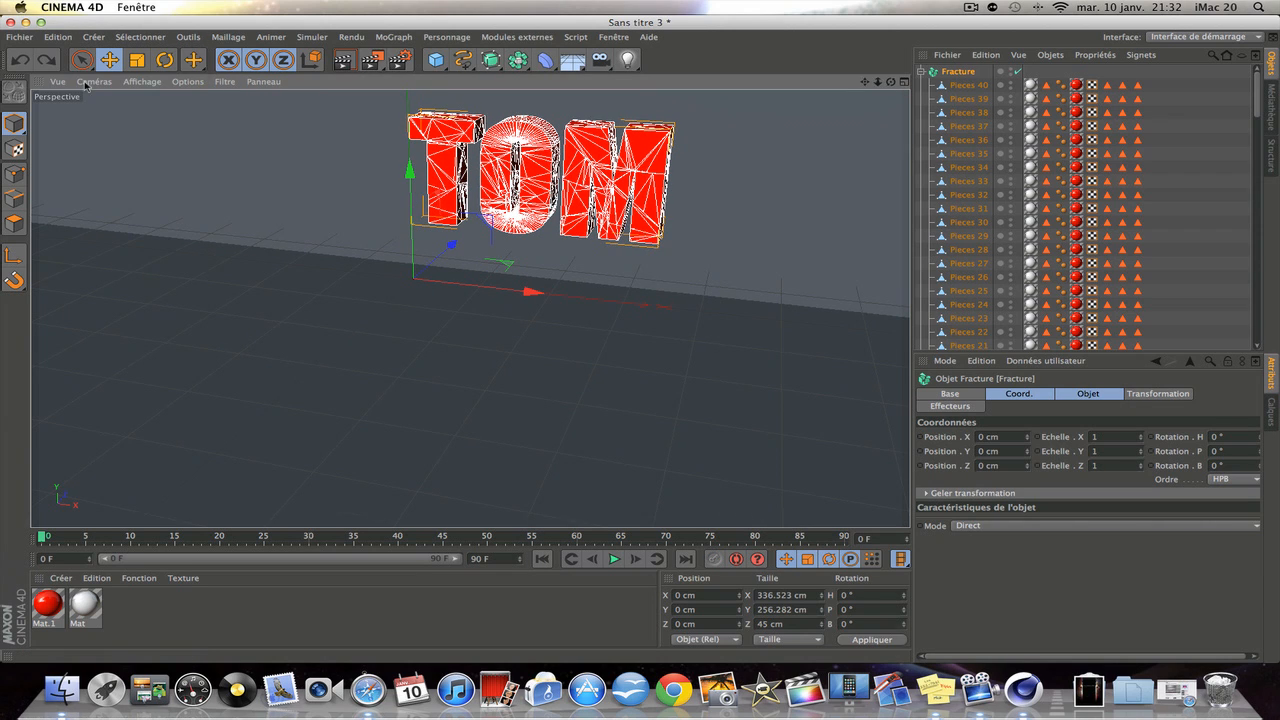
pyautogui.click(68, 38)
pyautogui.click(75, 72)
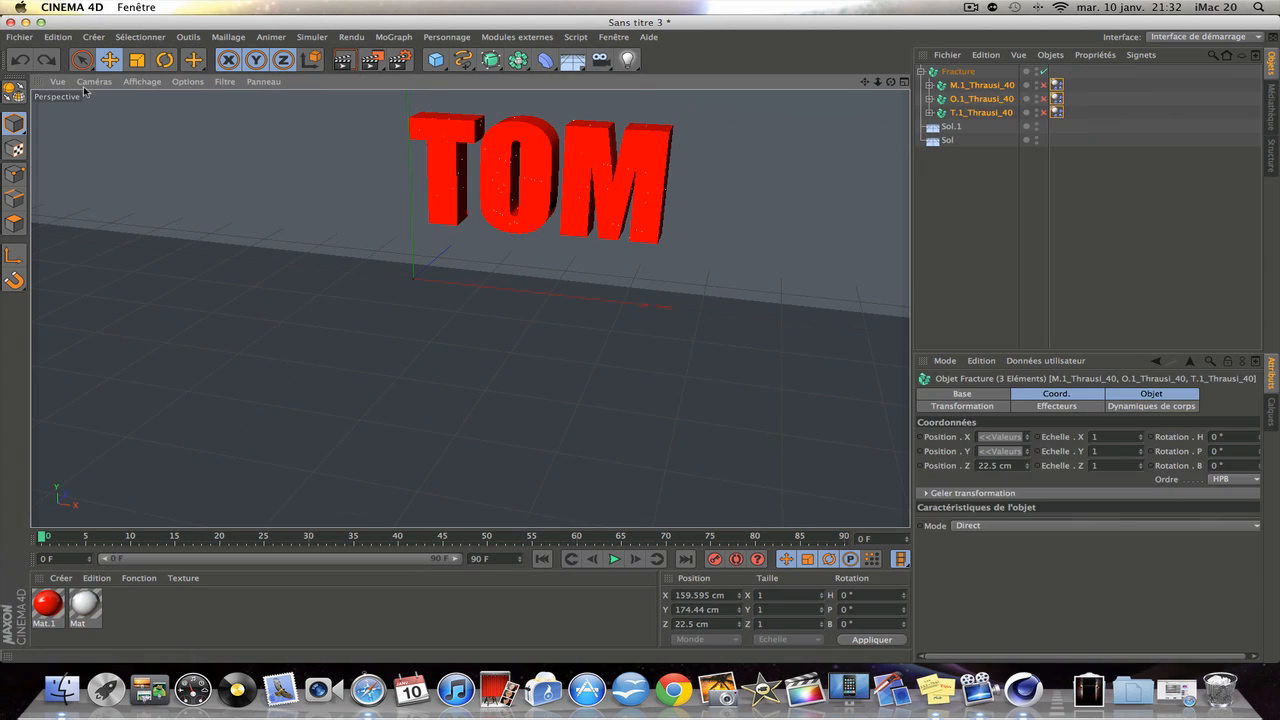
pyautogui.click(980, 216)
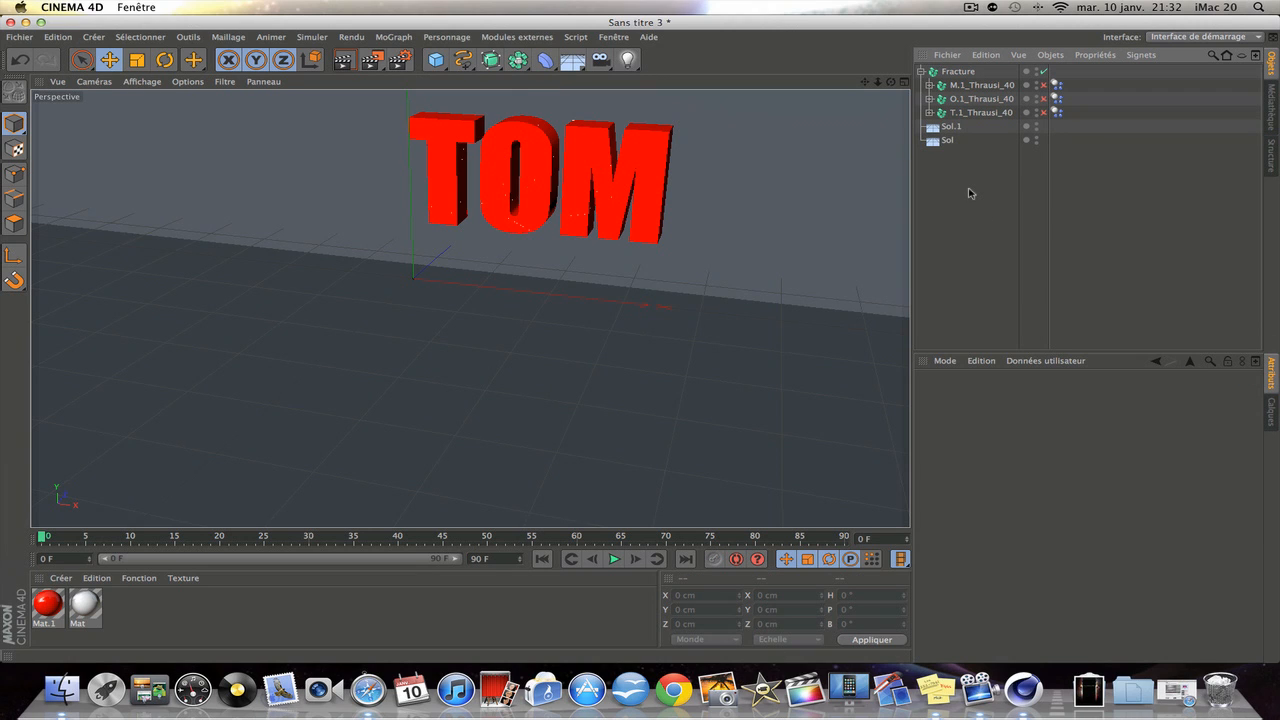
# Step: Select only the T letter group inside Fracture and rotate it slightly about its own axis
pyautogui.scroll(1, 818, 257)
pyautogui.scroll(-5, 818, 257)
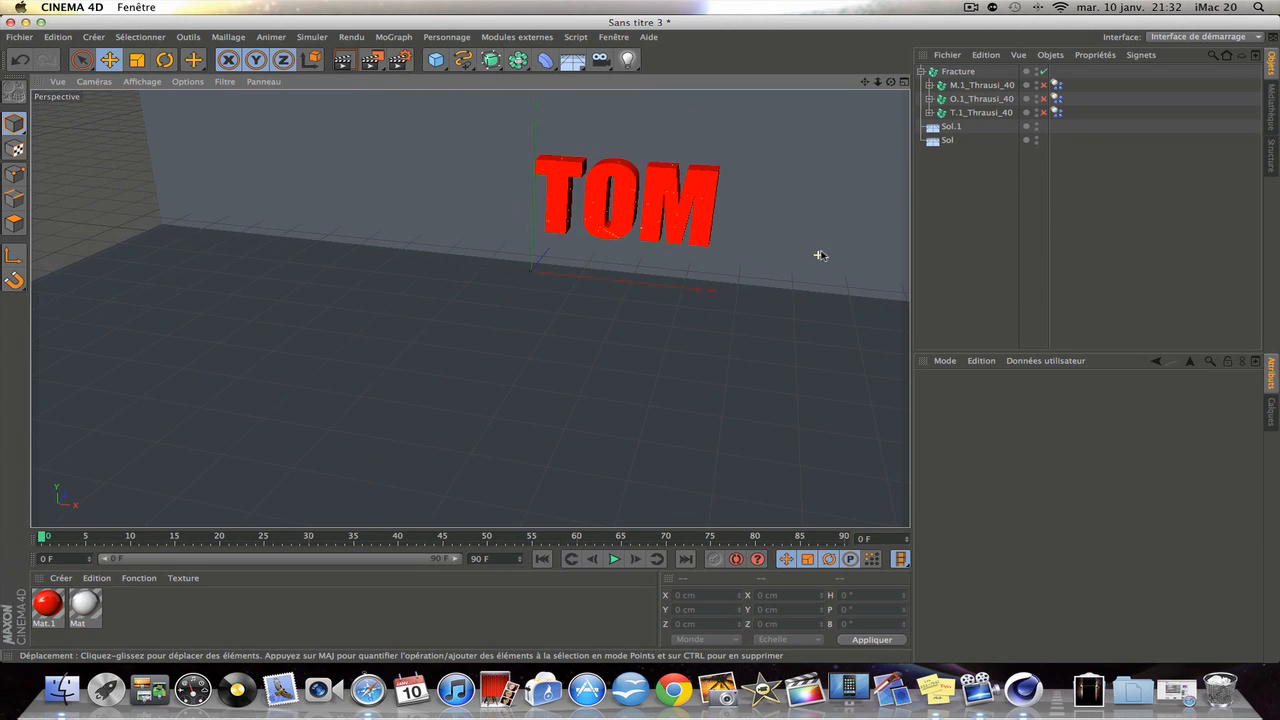
pyautogui.click(560, 163)
pyautogui.click(985, 113)
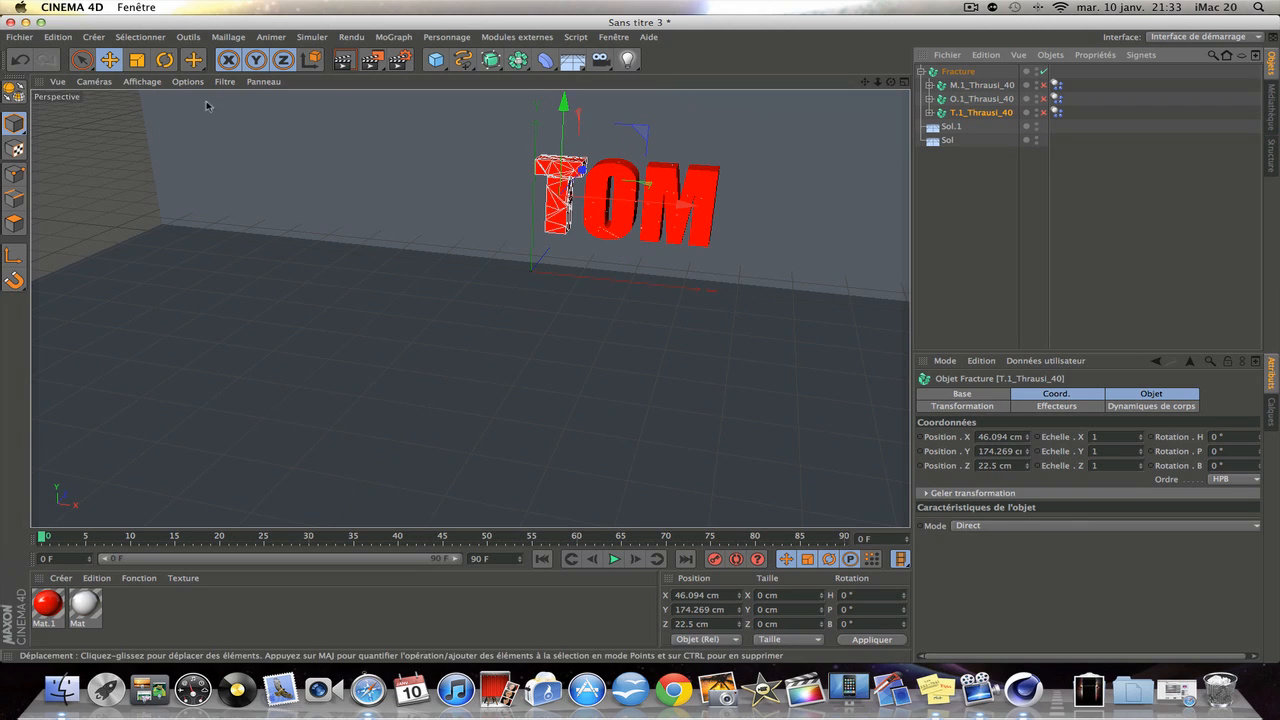
pyautogui.click(163, 62)
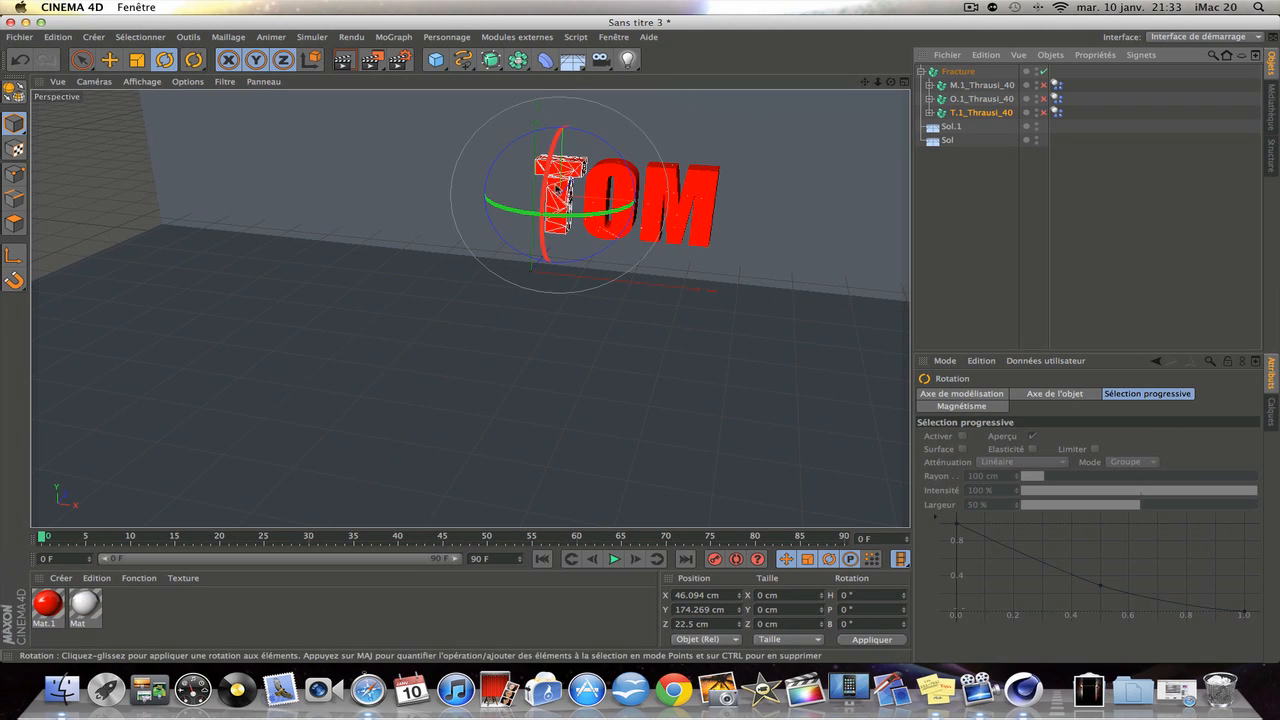
pyautogui.moveTo(580, 213); pyautogui.dragTo(557, 196)
# Step: Tilt the O letter group to a heading of about -3.4° and the M letter group to a heading of about 5°
pyautogui.click(619, 176)
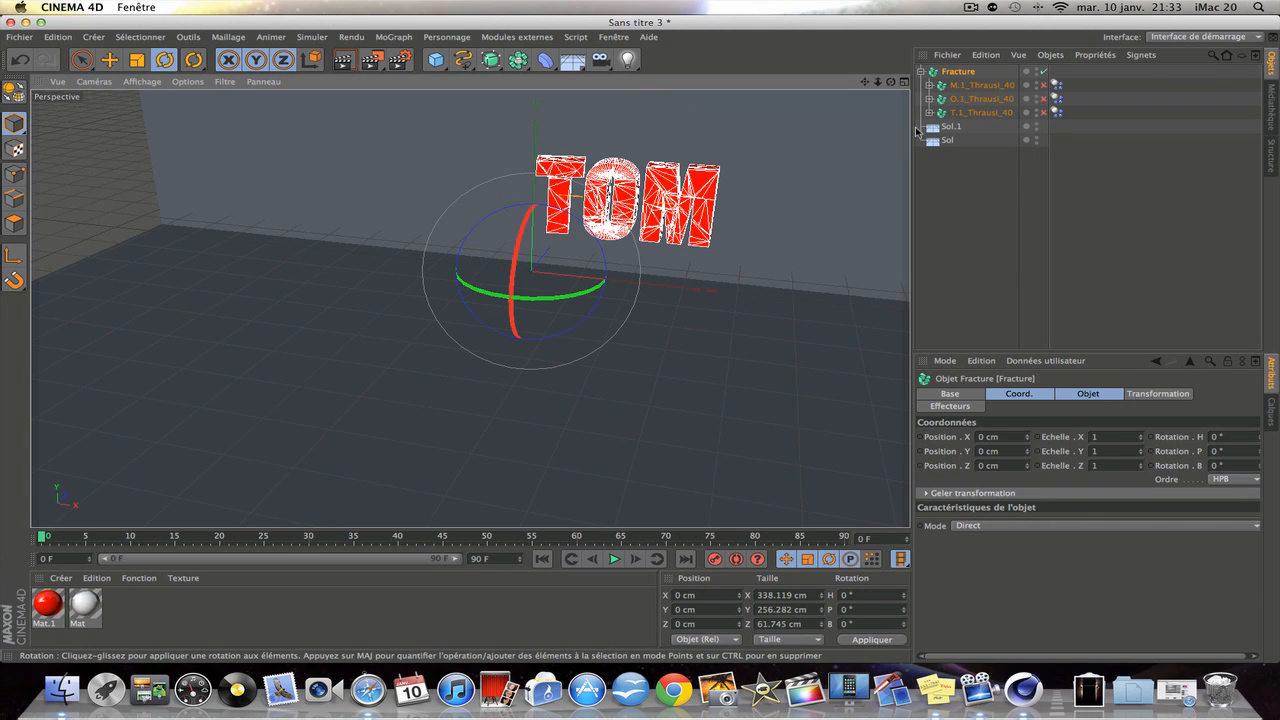
pyautogui.moveTo(603, 182); pyautogui.dragTo(619, 221)
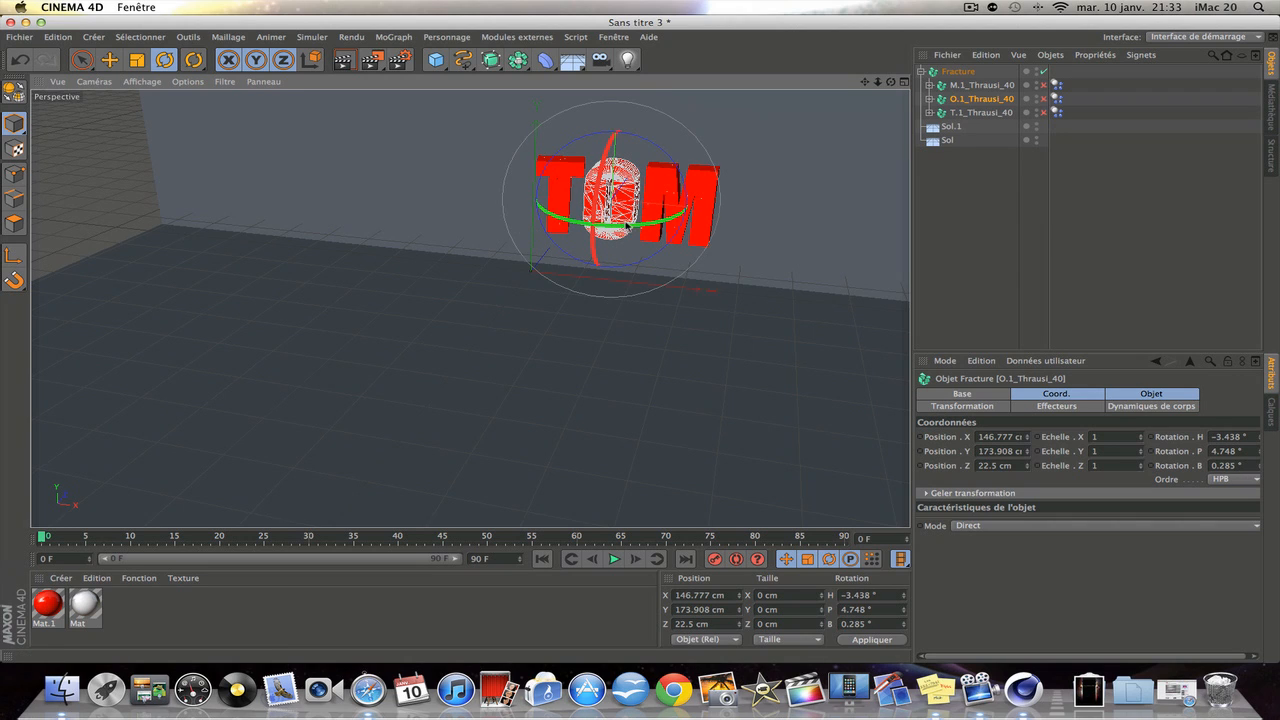
pyautogui.moveTo(609, 159); pyautogui.dragTo(609, 148)
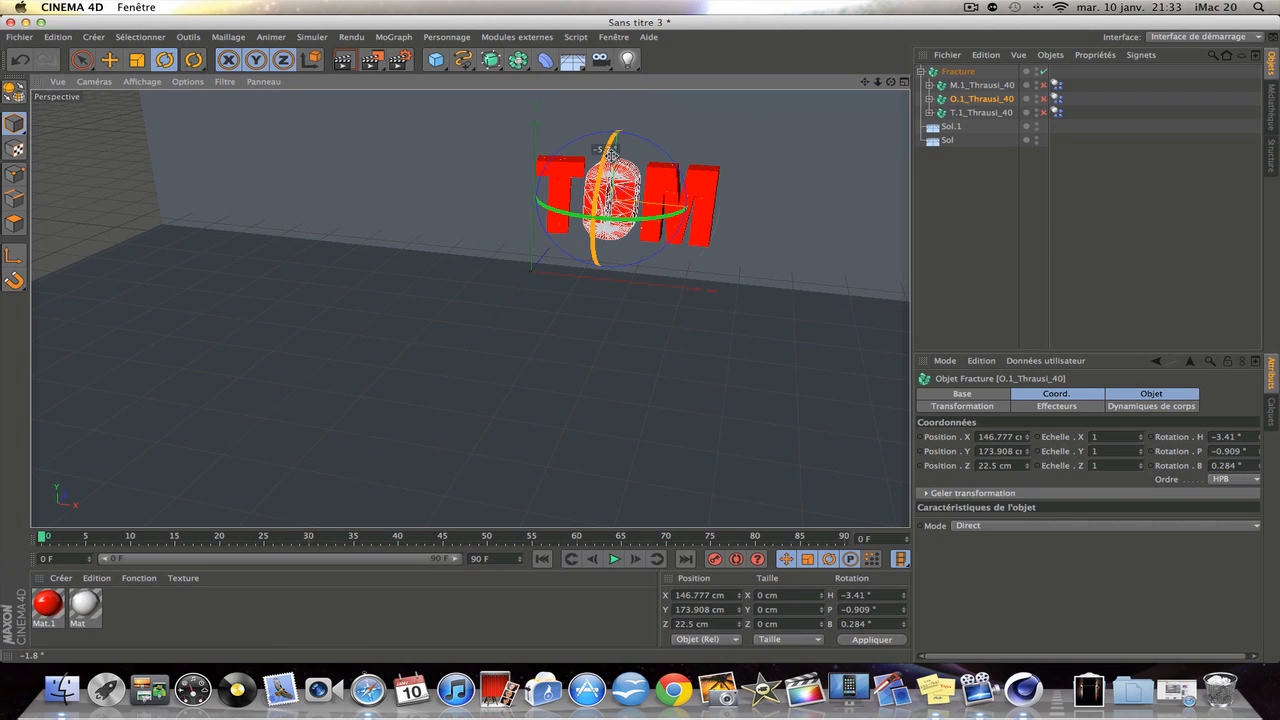
pyautogui.click(664, 183)
pyautogui.click(980, 85)
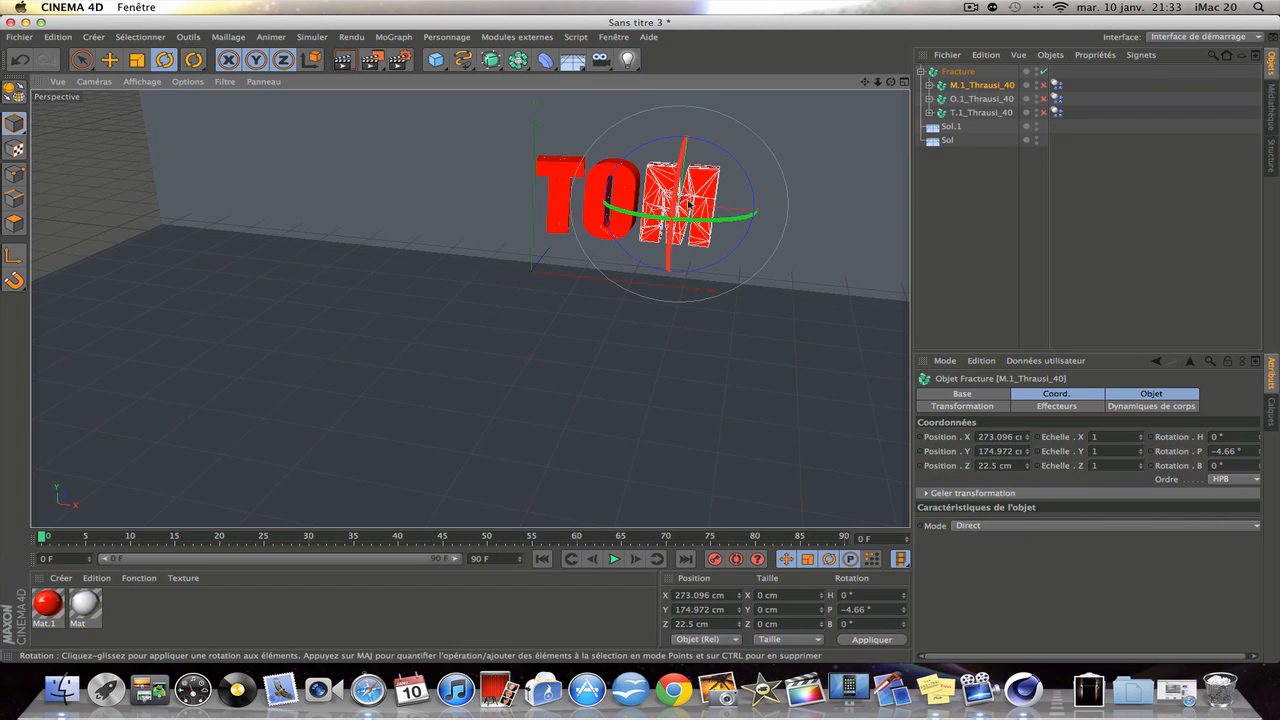
pyautogui.moveTo(688, 219)
pyautogui.mouseDown()
pyautogui.moveTo(657, 253)
pyautogui.moveTo(712, 227)
pyautogui.mouseUp()
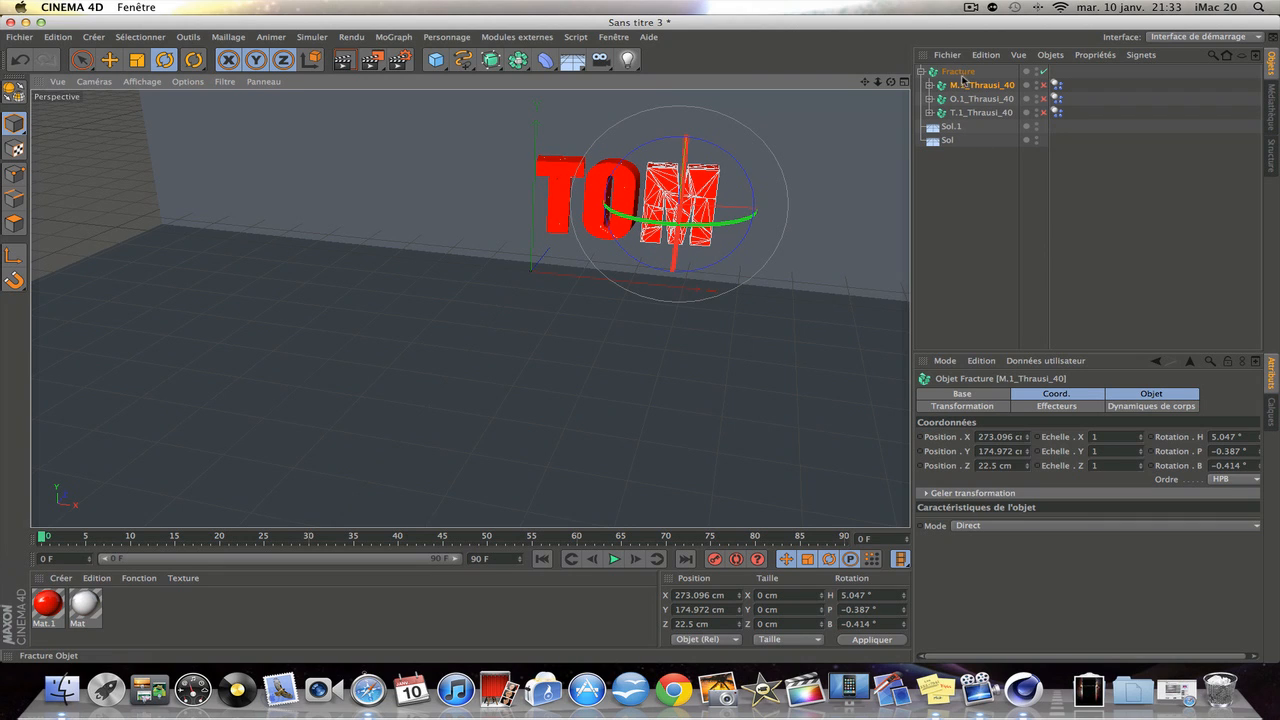
# Step: Ungroup the three tilted letter groups so their pieces sit directly under Fracture, and collapse the hierarchy
pyautogui.click(958, 76)
pyautogui.click(1106, 118)
pyautogui.moveTo(1098, 110); pyautogui.dragTo(980, 84)
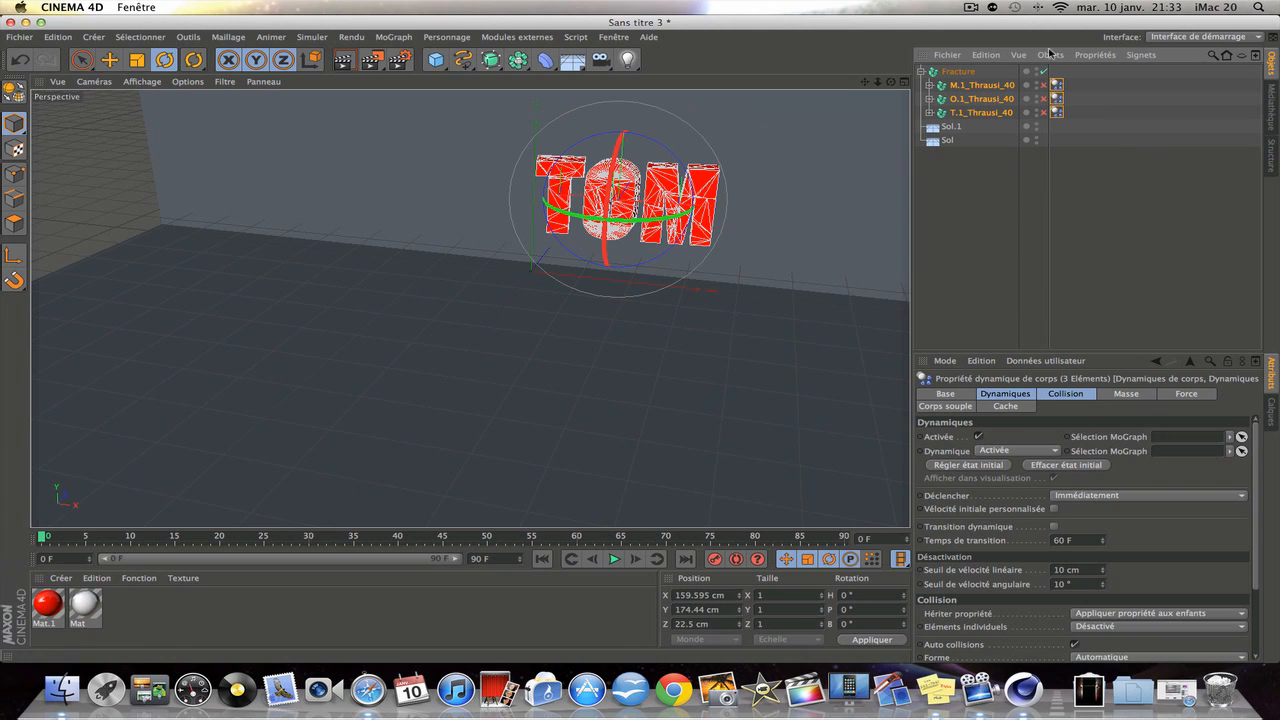
pyautogui.click(1050, 55)
pyautogui.click(1095, 219)
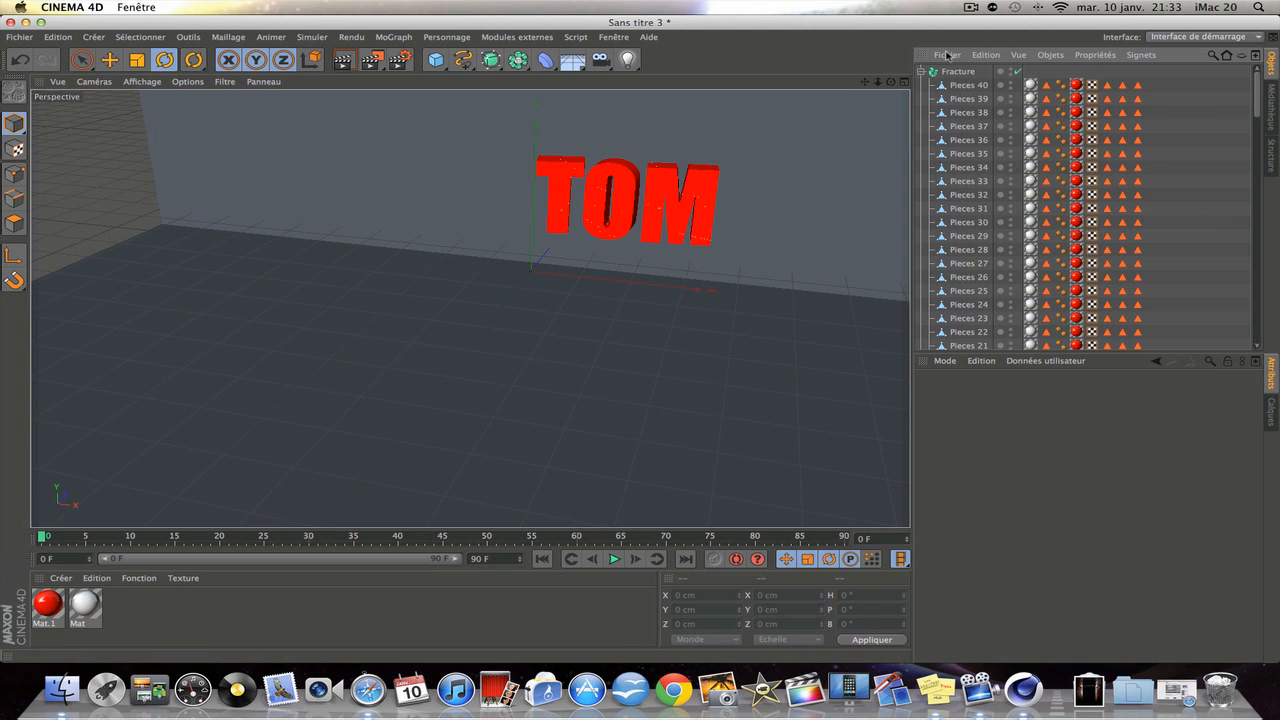
pyautogui.click(921, 72)
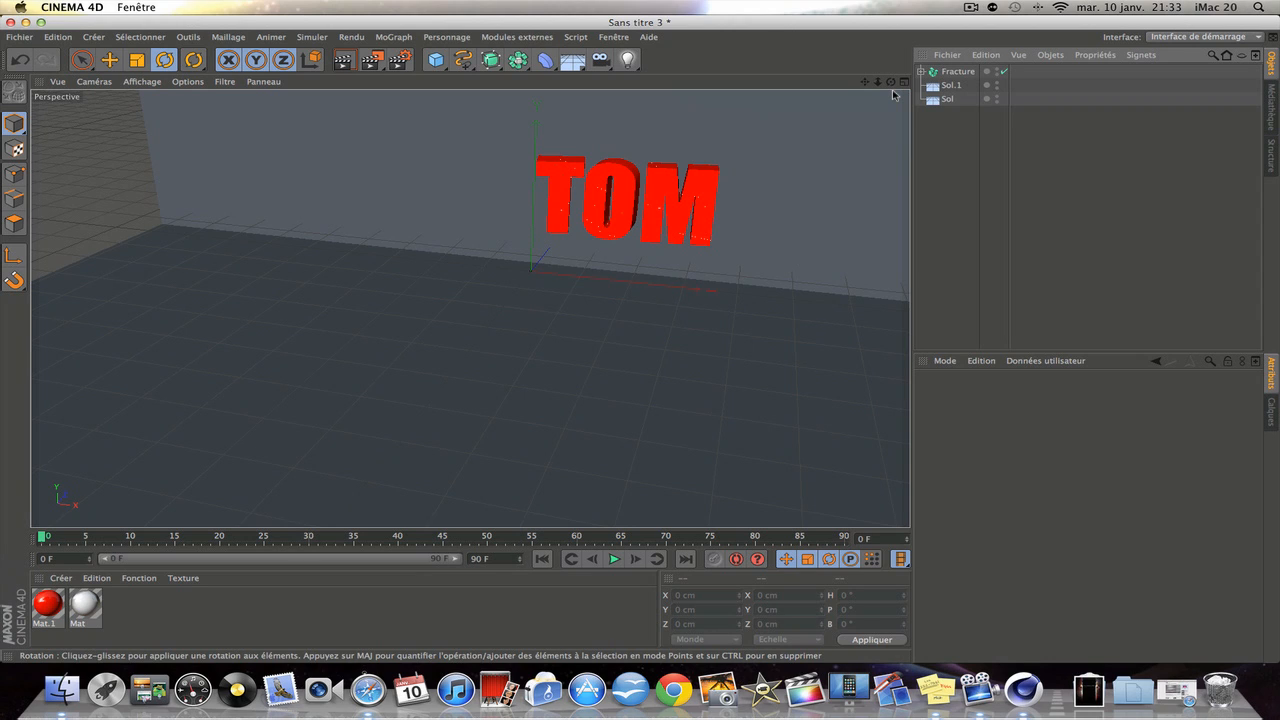
# Step: Set the Fracture object's transformation to a heading rotation of 9° and a Y scale of 0.9
pyautogui.click(956, 72)
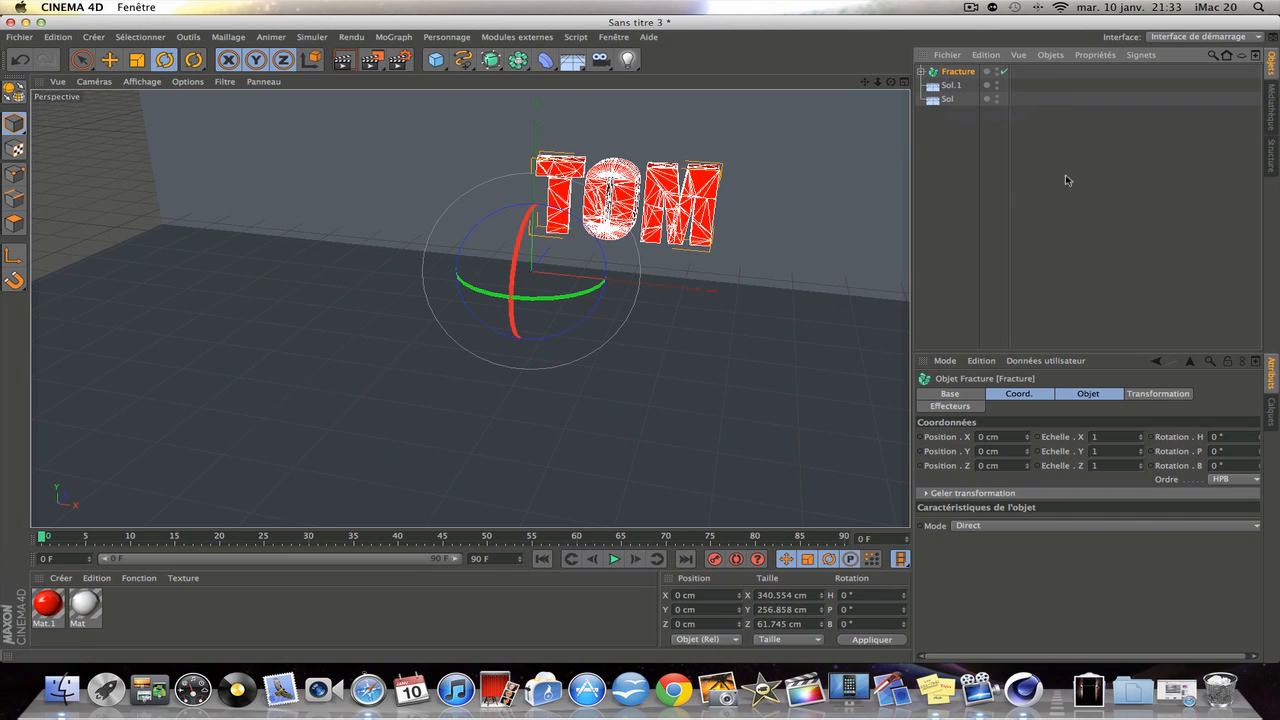
pyautogui.click(1170, 395)
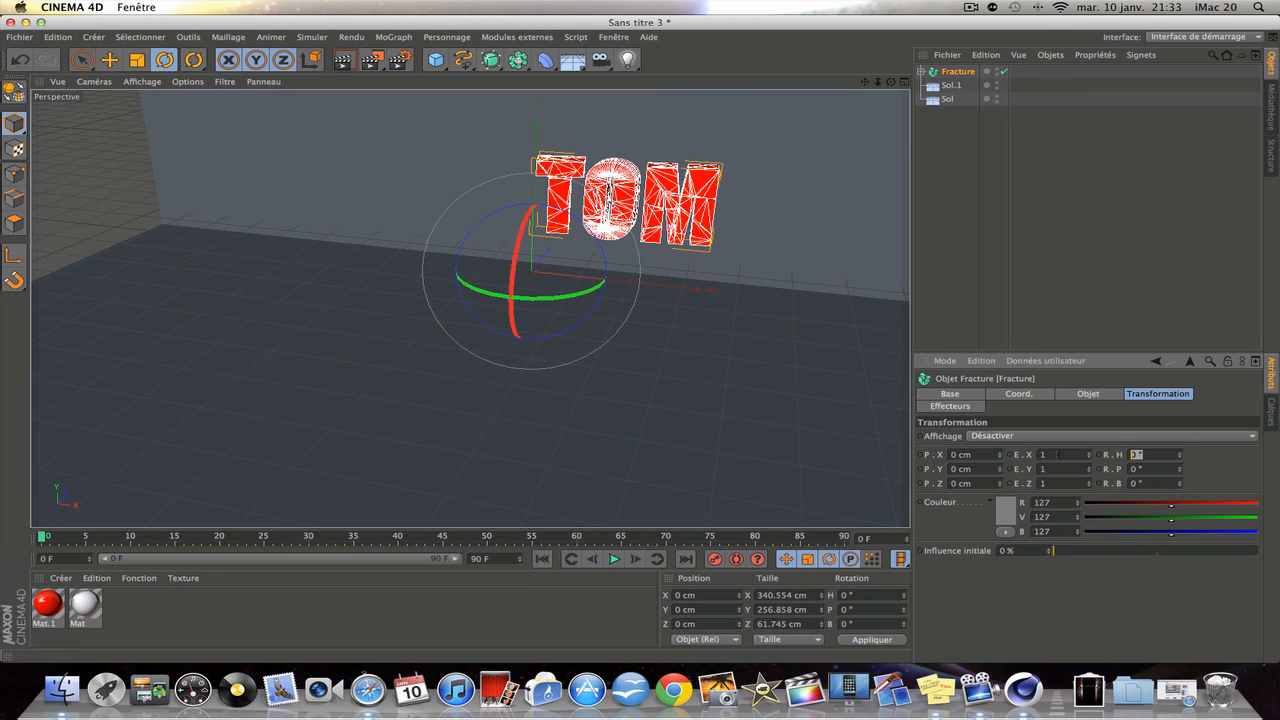
pyautogui.write('0')
pyautogui.press('Return')
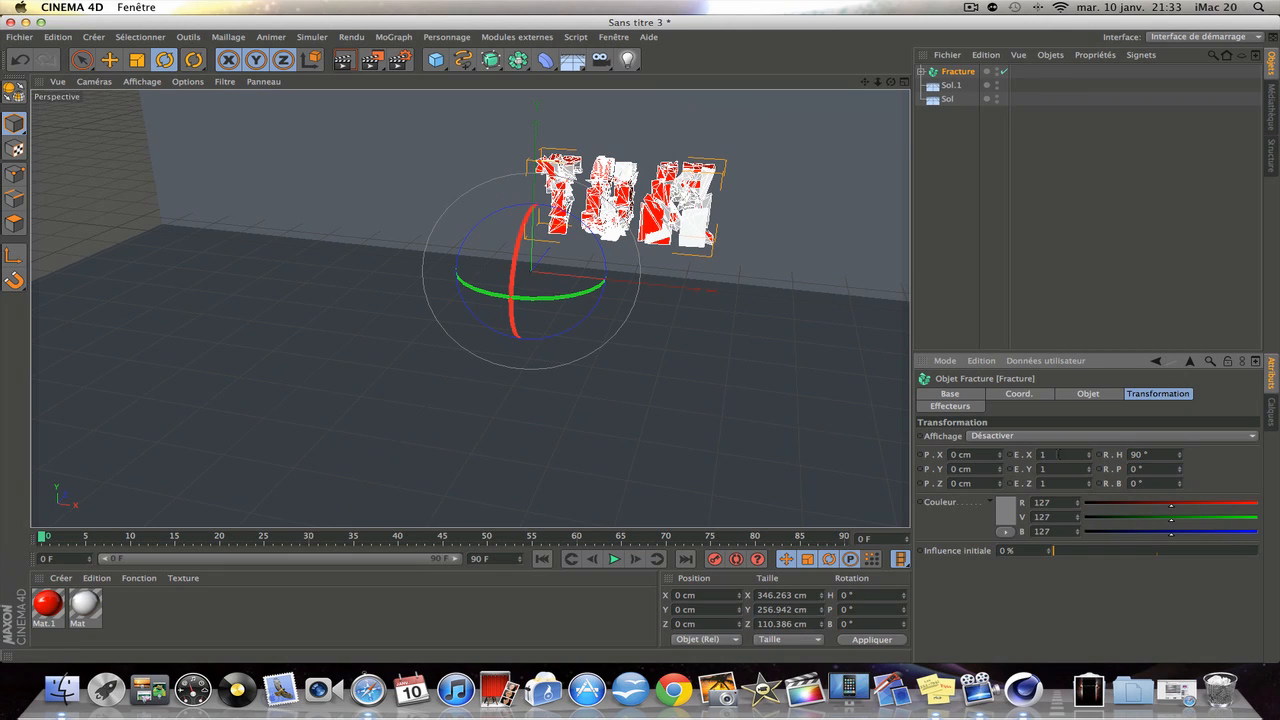
pyautogui.click(1155, 455)
pyautogui.press('BackSpace')
pyautogui.press('Return')
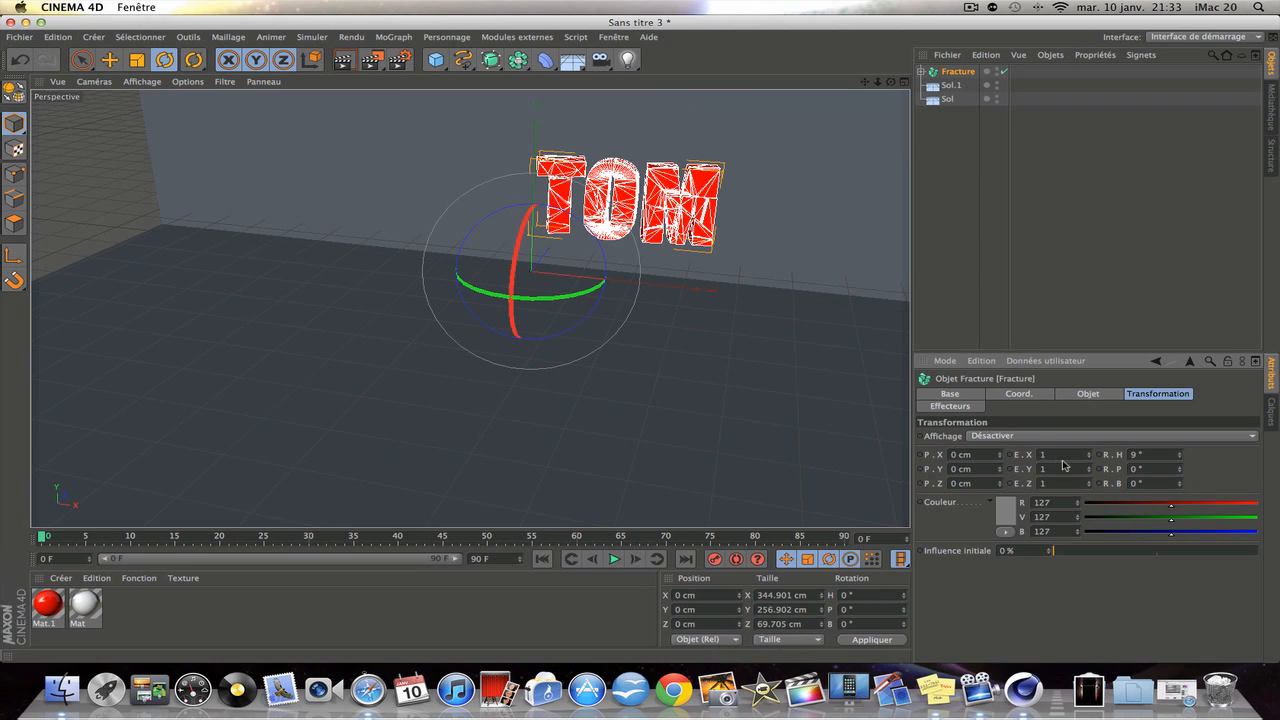
pyautogui.write('0.9')
pyautogui.press('Return')
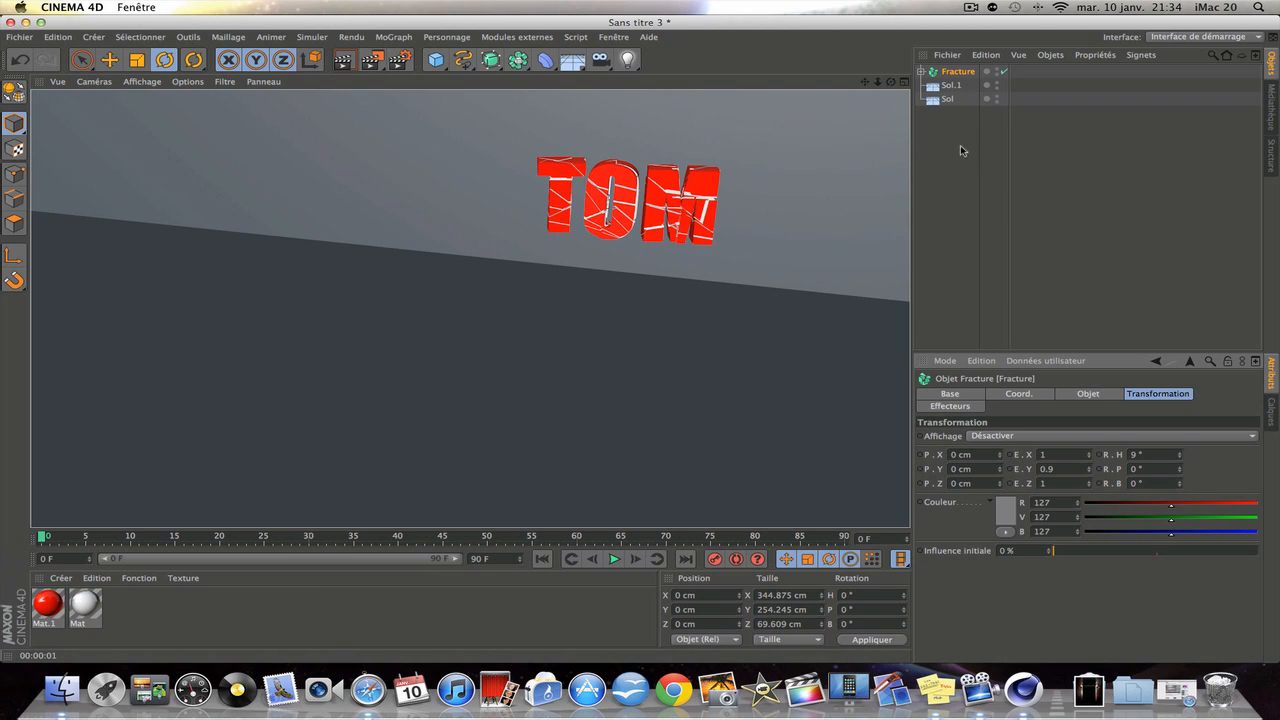
# Step: Add a MoGraph Simple effector linked to the Fracture object
pyautogui.click(957, 73)
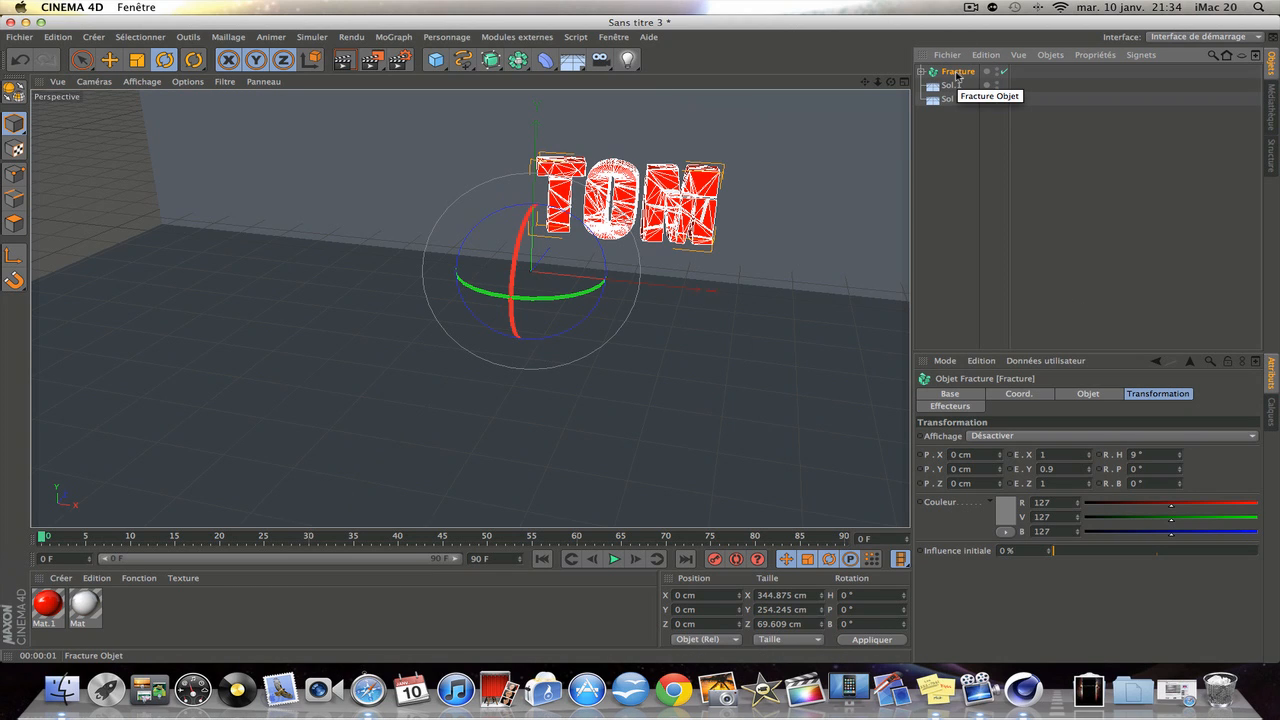
pyautogui.click(83, 61)
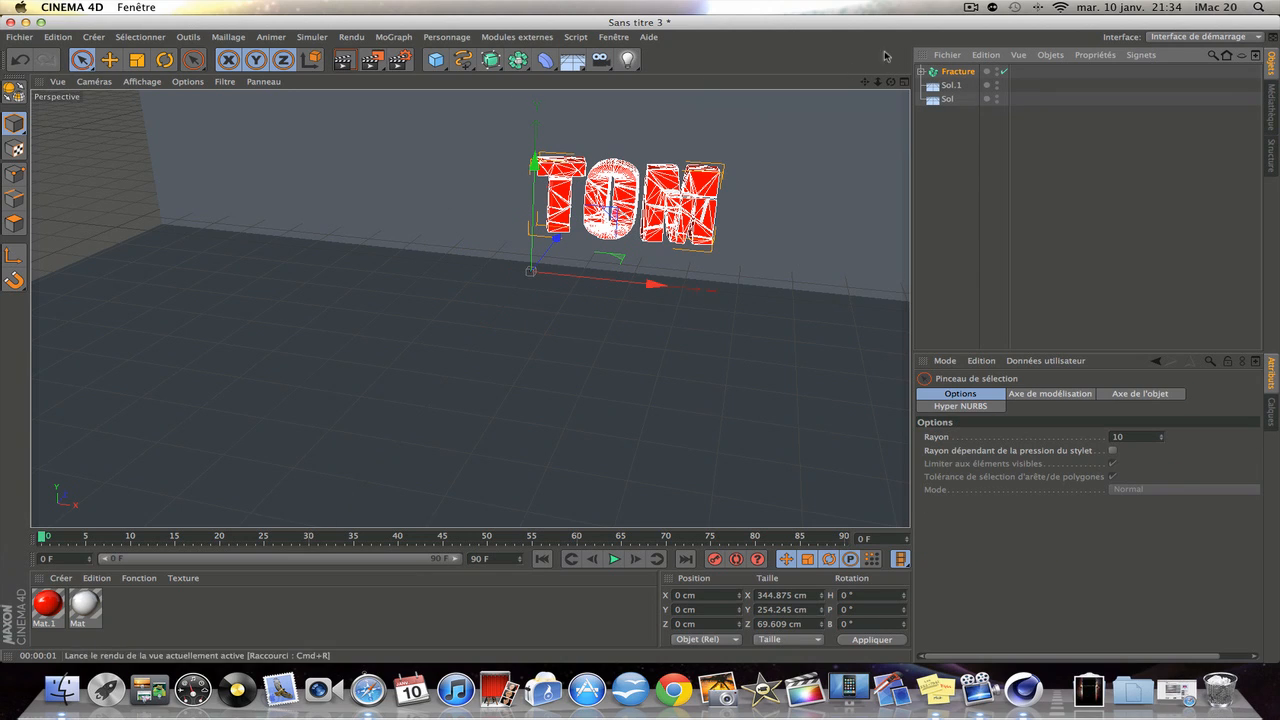
pyautogui.click(953, 73)
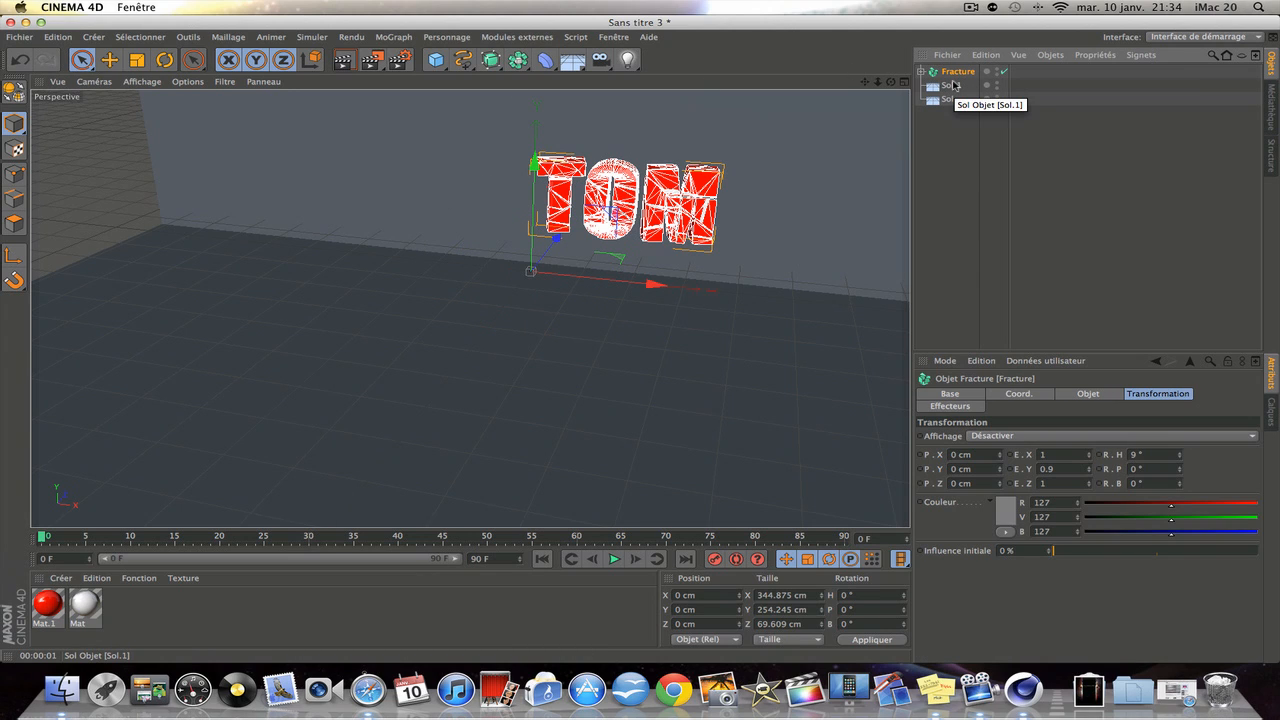
pyautogui.click(393, 37)
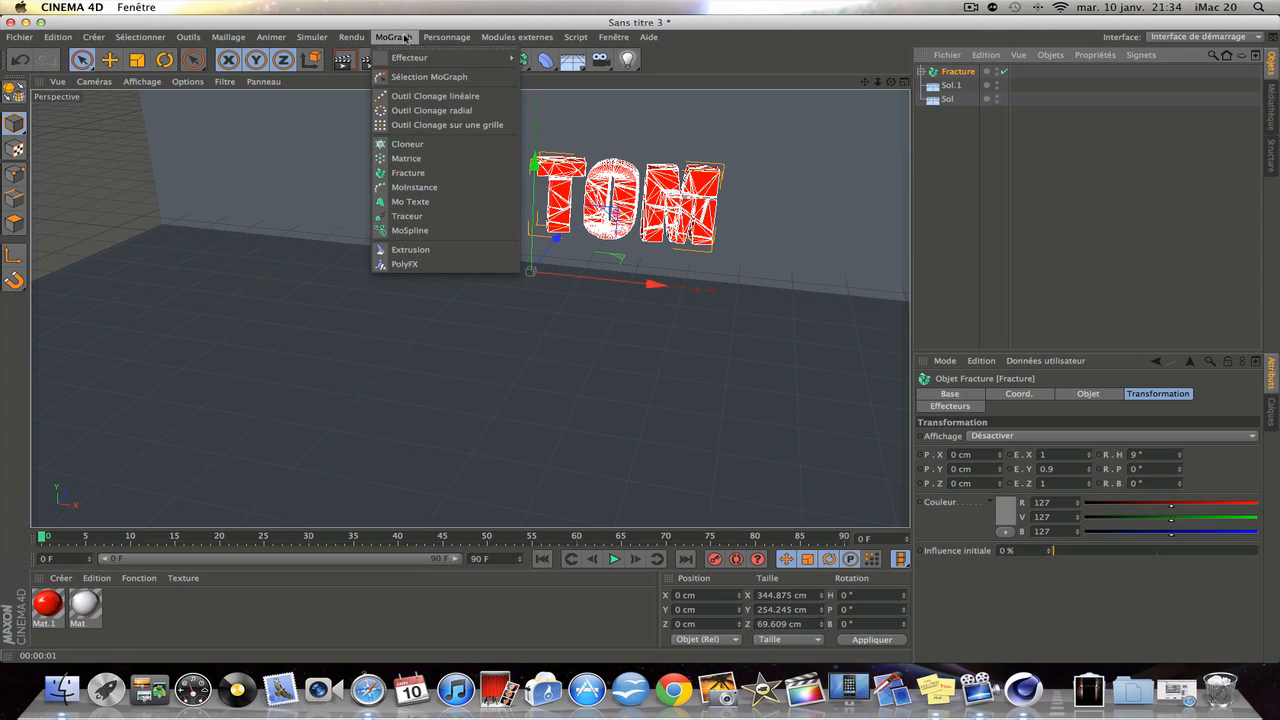
pyautogui.moveTo(415, 58)
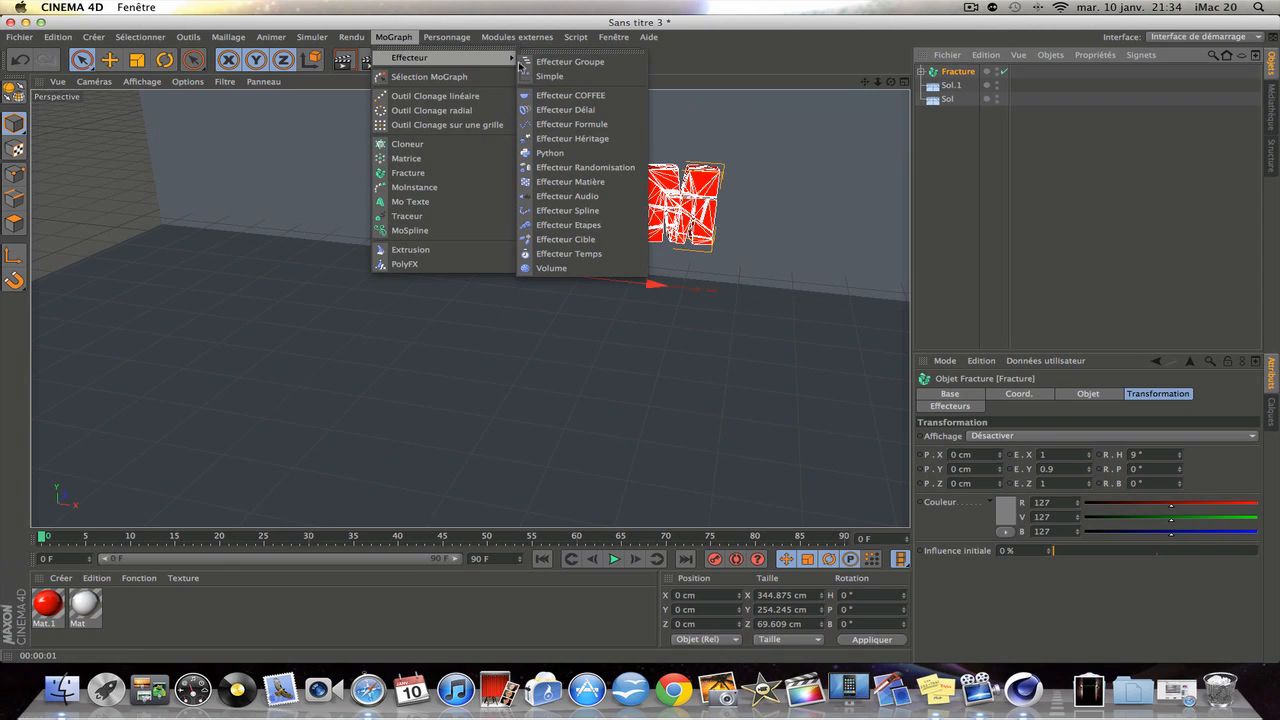
pyautogui.click(573, 78)
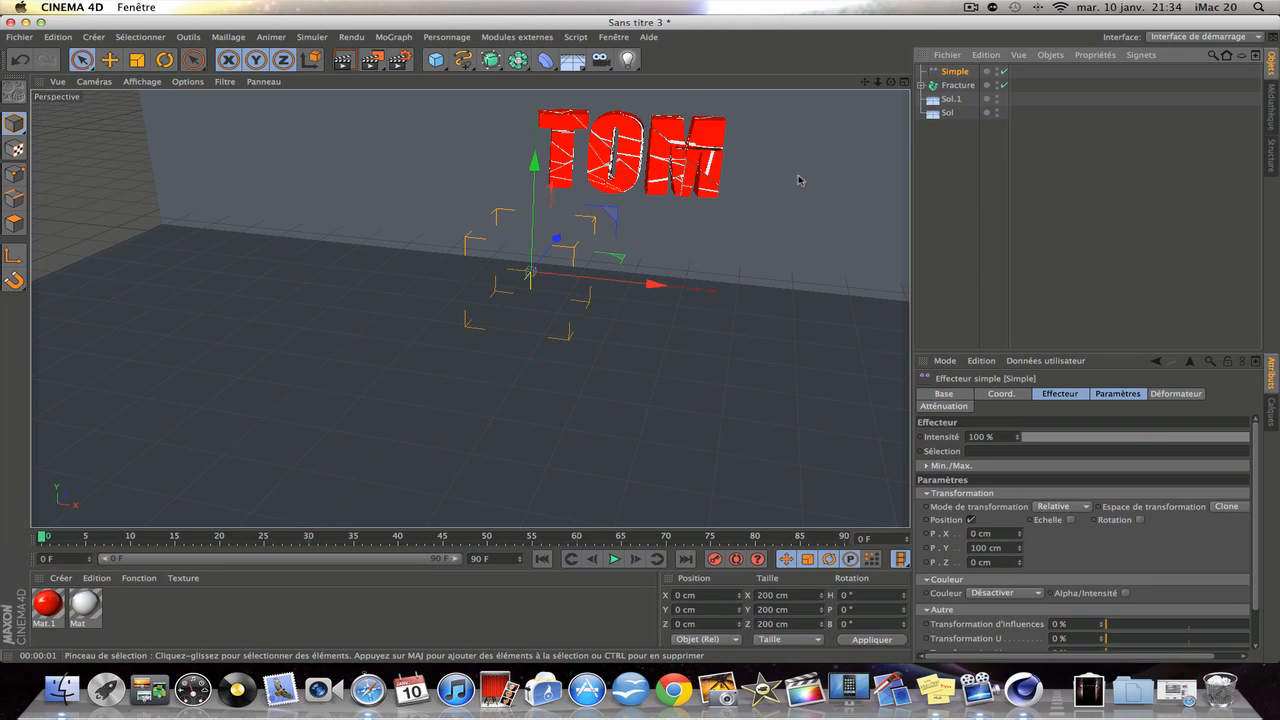
# Step: Set the Simple effector's Y position parameter to 0 cm
pyautogui.click(1134, 398)
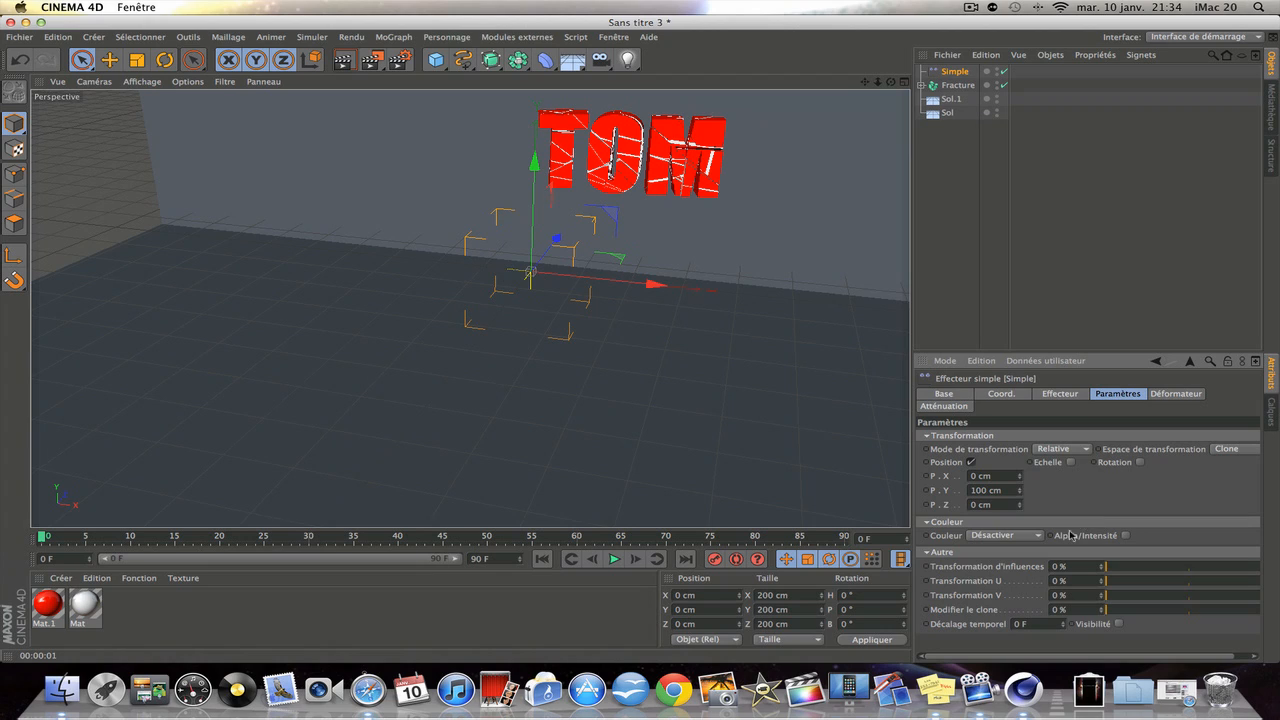
pyautogui.click(1000, 490)
pyautogui.write('0')
pyautogui.press('Return')
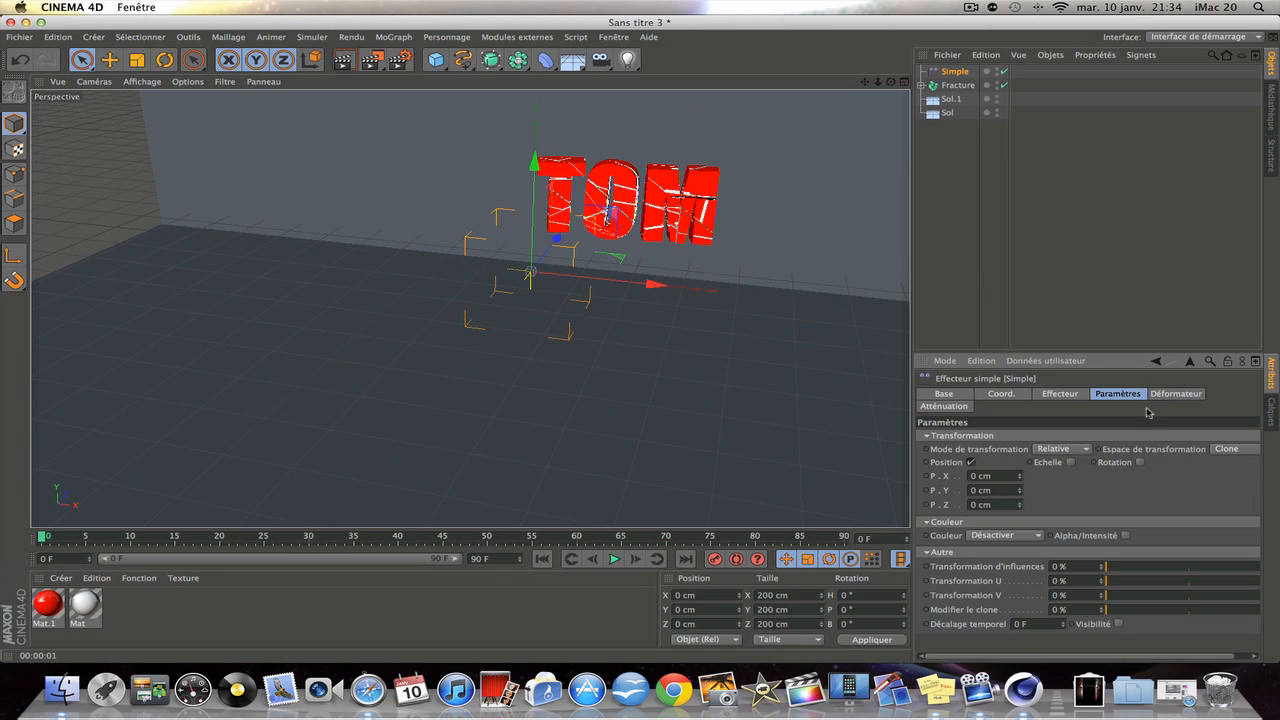
# Step: Rotate the Simple effector to a heading of 90° and move it beside the text, to about X -149 cm and Y 162 cm
pyautogui.click(1012, 395)
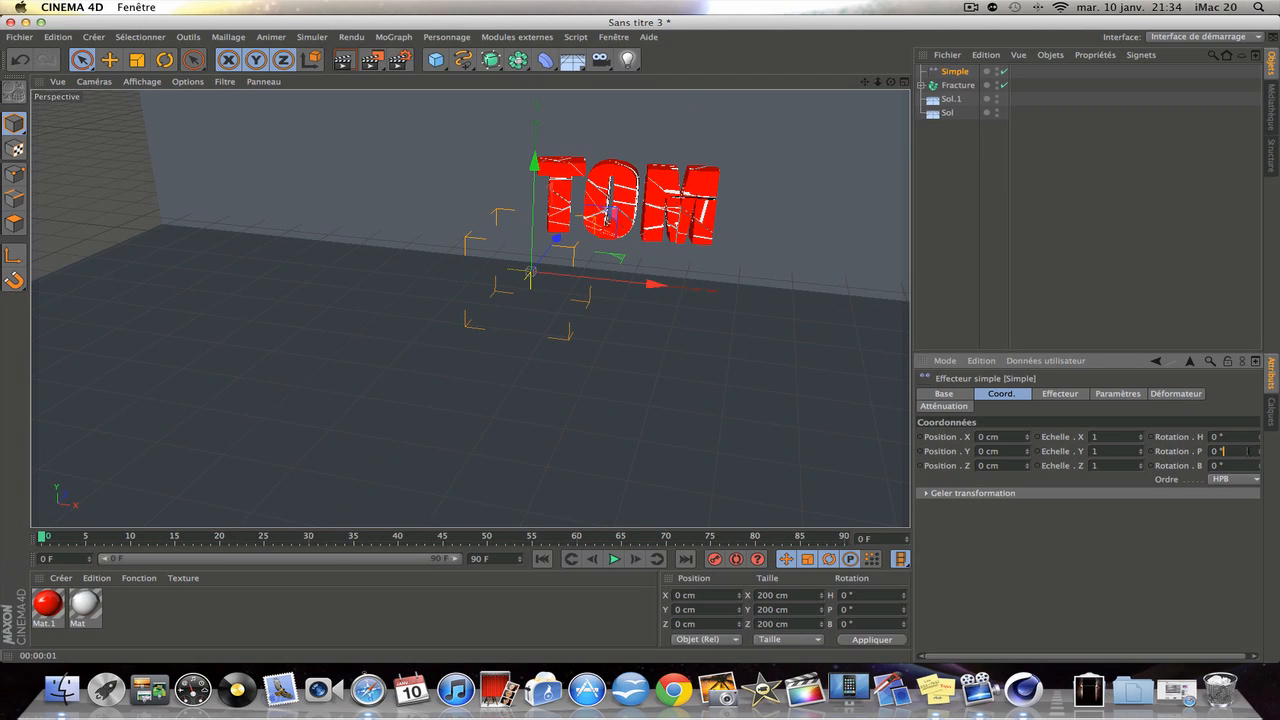
pyautogui.click(1214, 437)
pyautogui.write('90')
pyautogui.press('Return')
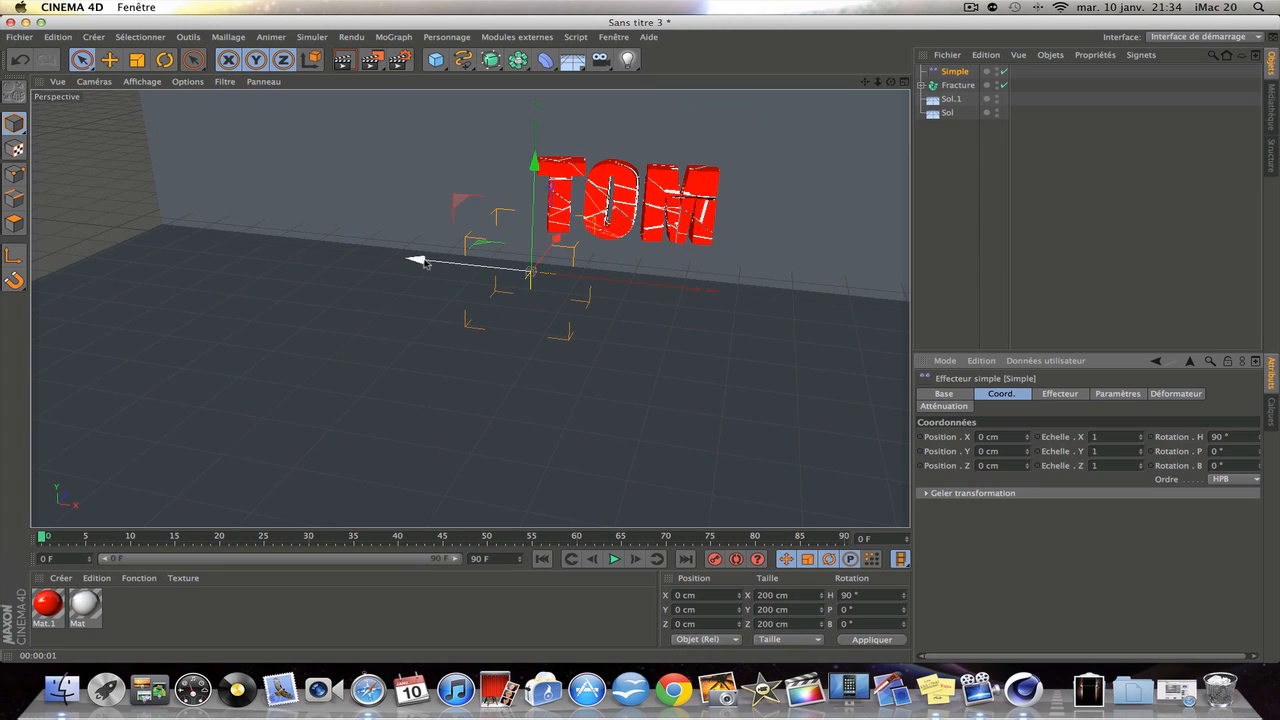
pyautogui.moveTo(424, 262); pyautogui.dragTo(360, 258)
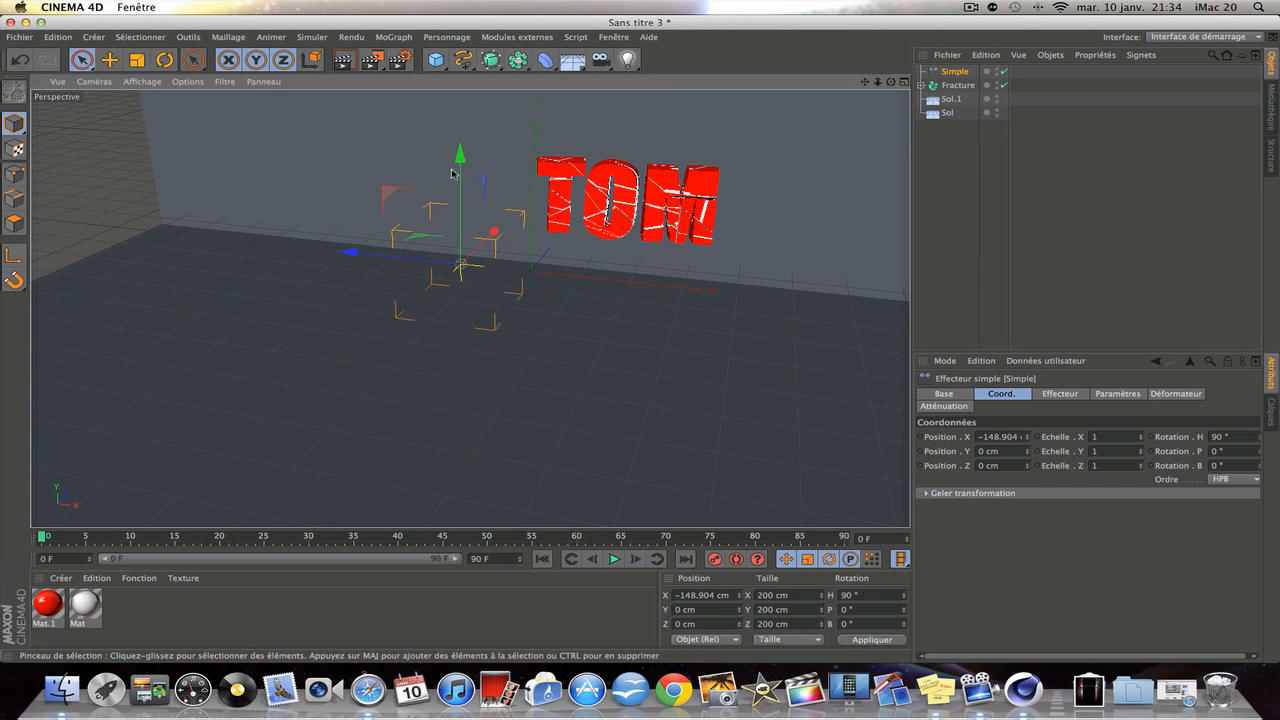
pyautogui.moveTo(451, 173); pyautogui.dragTo(450, 103)
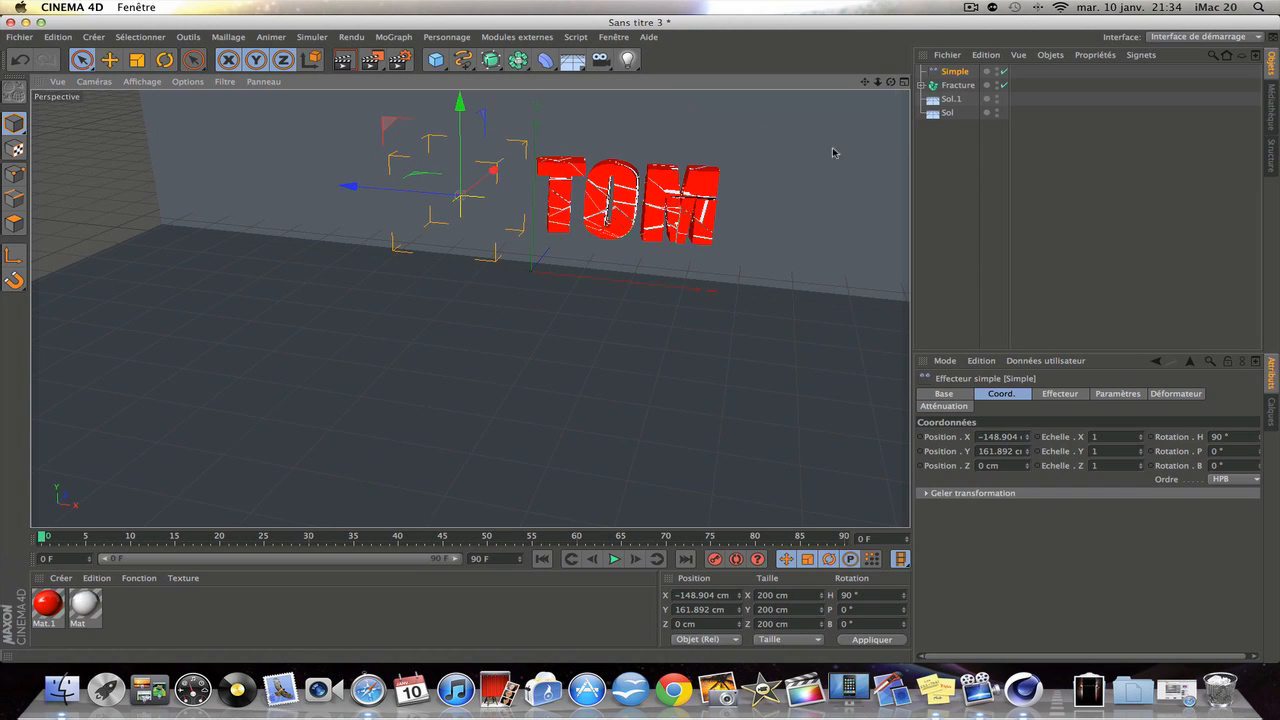
# Step: Give the Simple effector a linear falloff shape (Linéaire) oriented along +Y
pyautogui.keyDown('alt'); pyautogui.moveTo(469, 306); pyautogui.dragTo(470, 308); pyautogui.keyUp('alt')
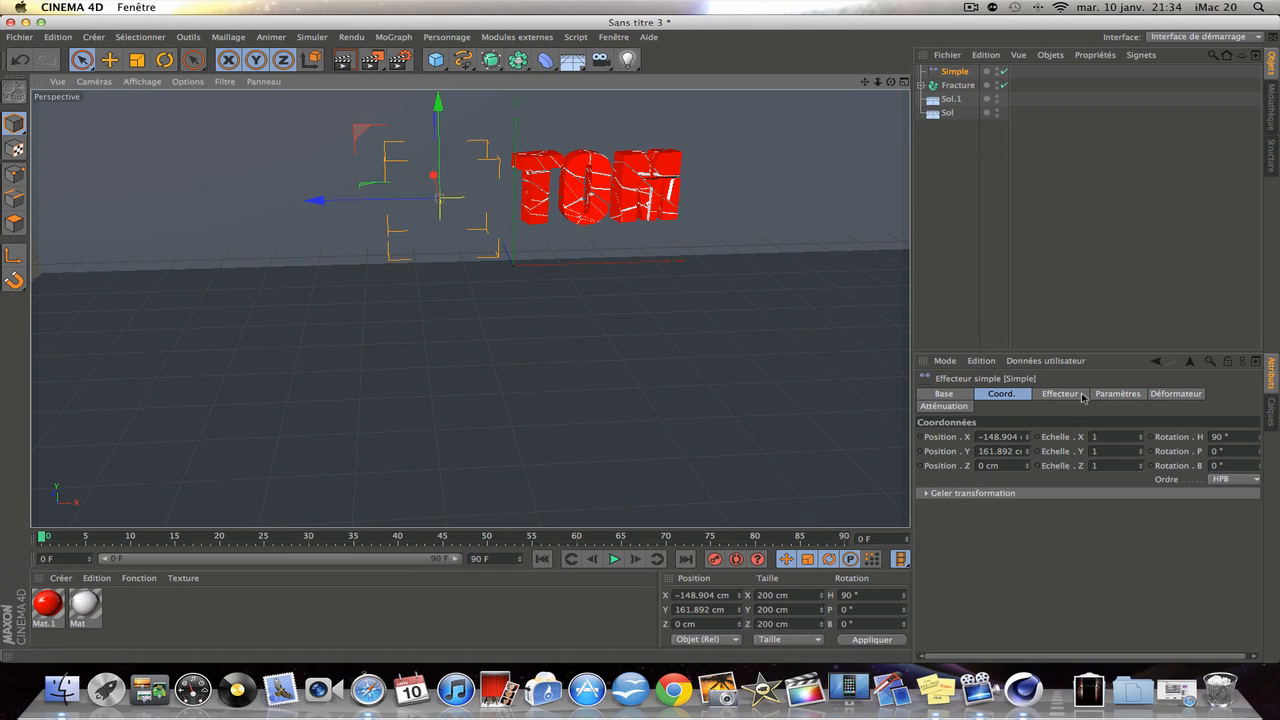
pyautogui.click(950, 408)
pyautogui.click(1007, 436)
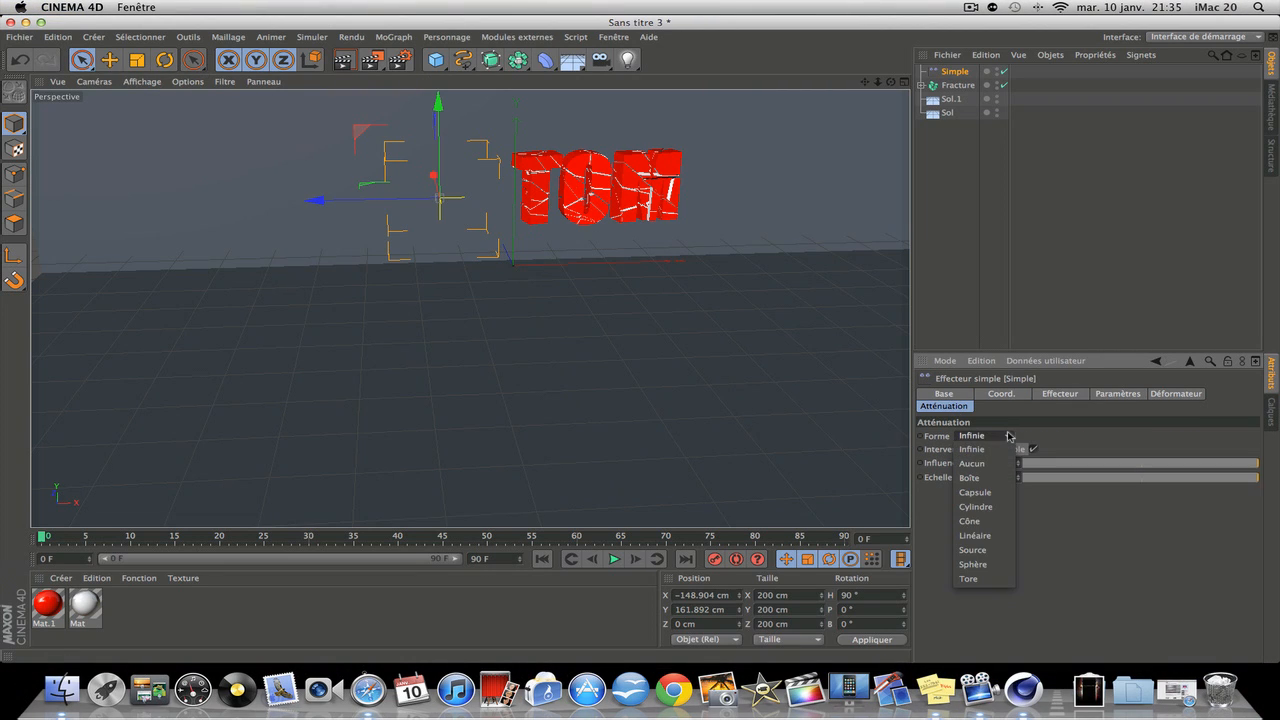
pyautogui.click(975, 535)
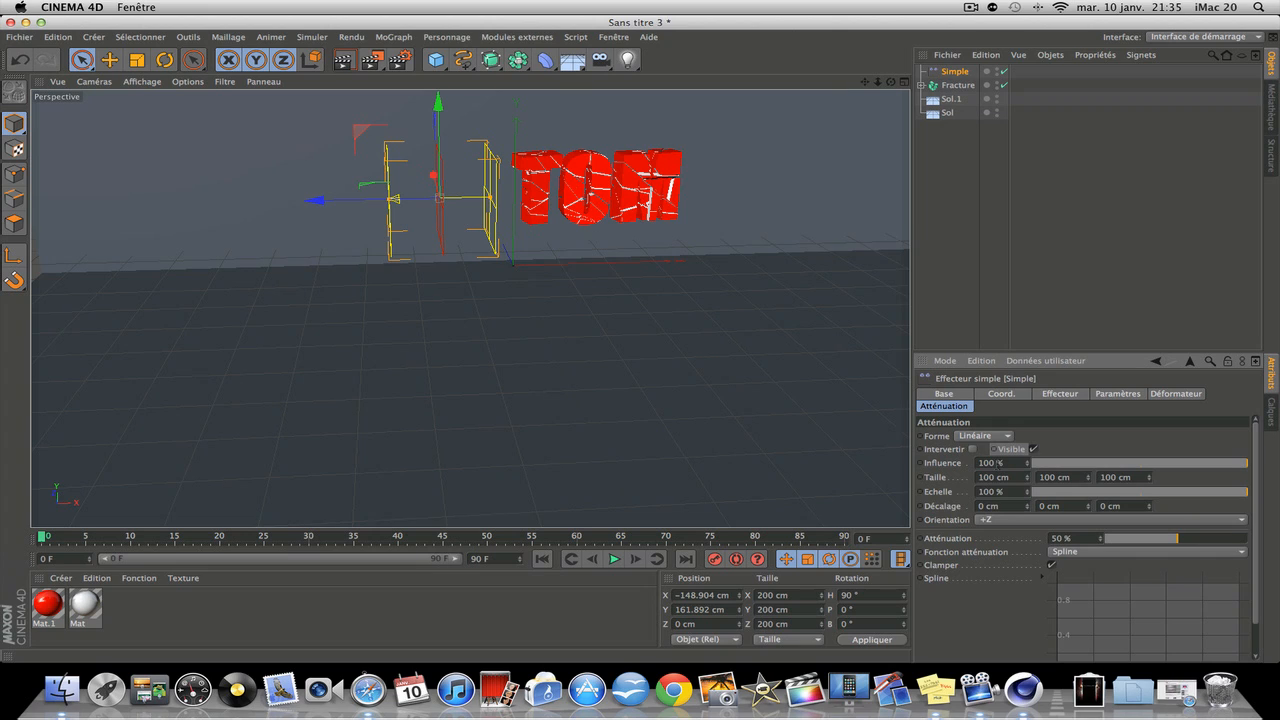
pyautogui.scroll(-14, 998, 463)
pyautogui.scroll(20, 998, 463)
pyautogui.scroll(-20, 998, 463)
pyautogui.scroll(-2, 998, 578)
pyautogui.scroll(2, 1000, 578)
pyautogui.scroll(2, 1000, 520)
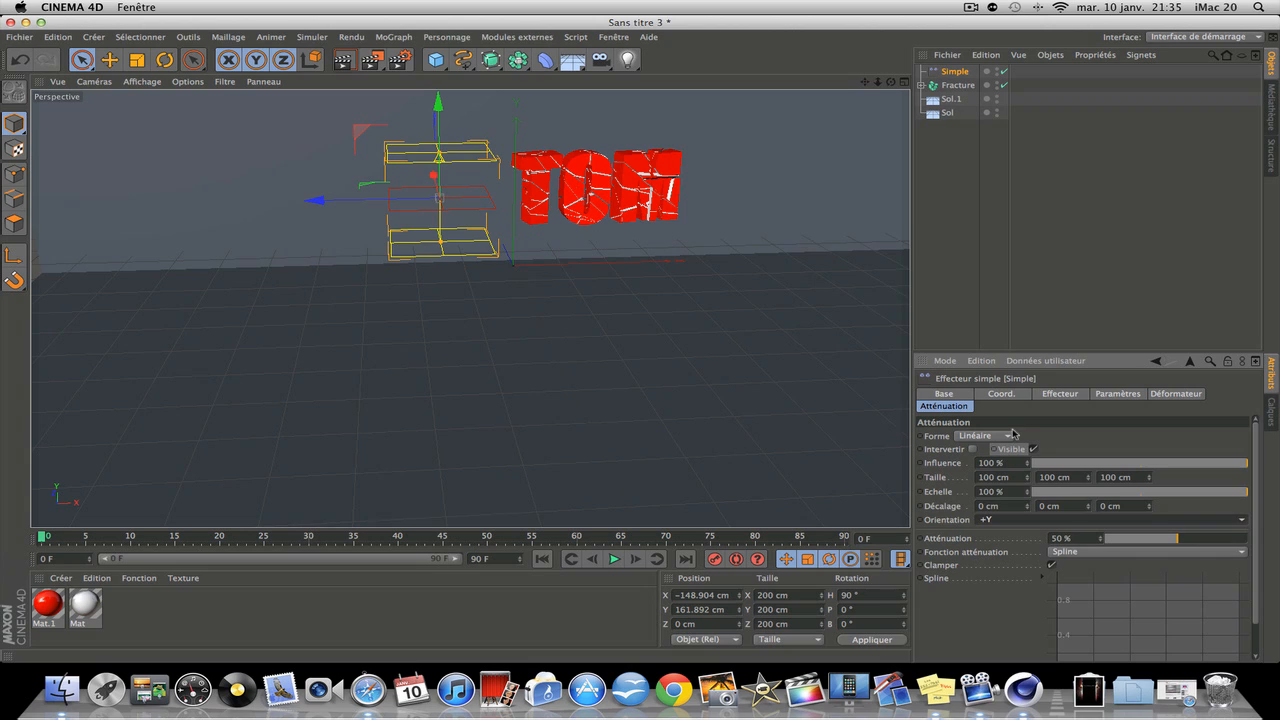
# Step: Set the Atténuation value of the Simple effector's linear falloff to 100 %
pyautogui.click(1060, 394)
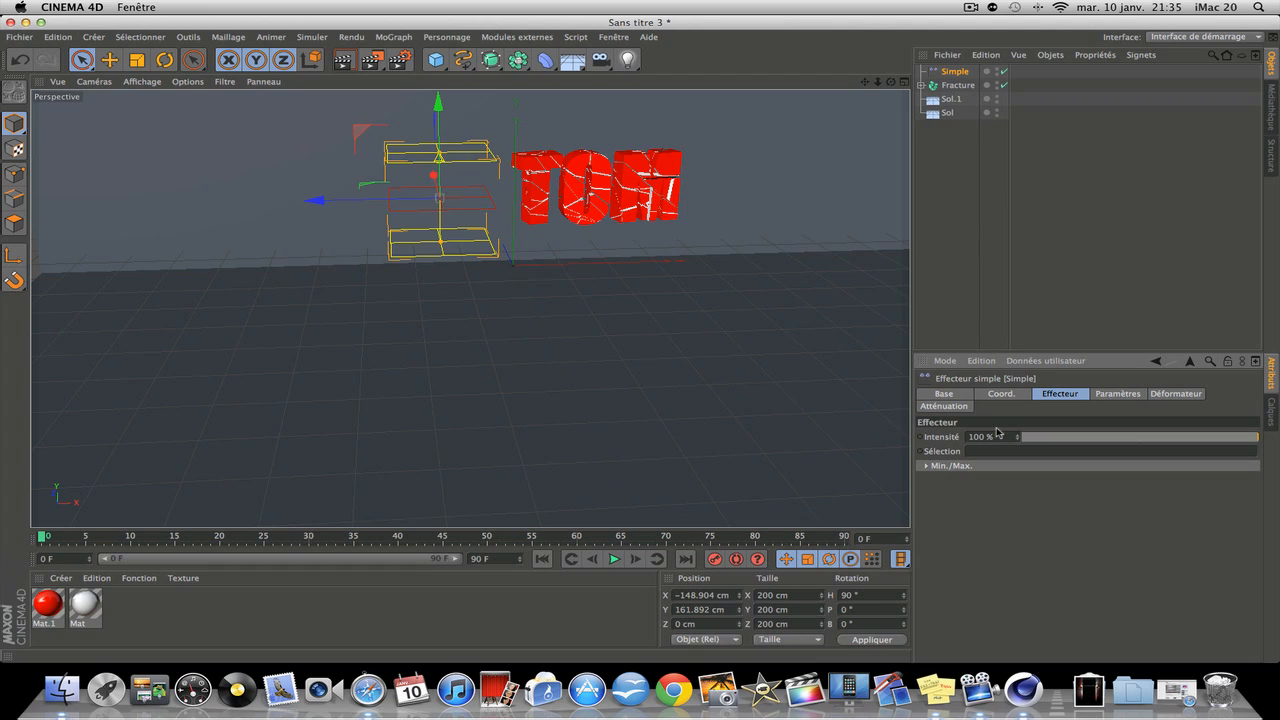
pyautogui.click(955, 407)
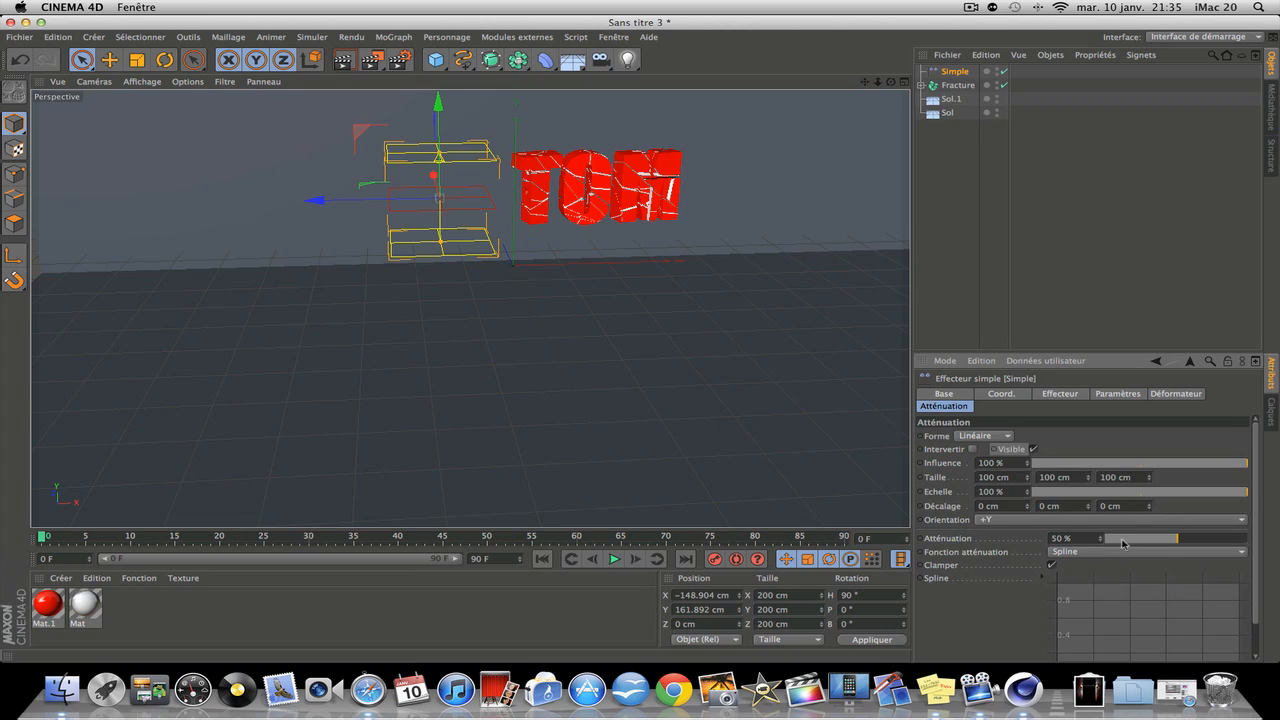
pyautogui.moveTo(1070, 538); pyautogui.dragTo(1010, 532)
pyautogui.write('100')
pyautogui.press('Return')
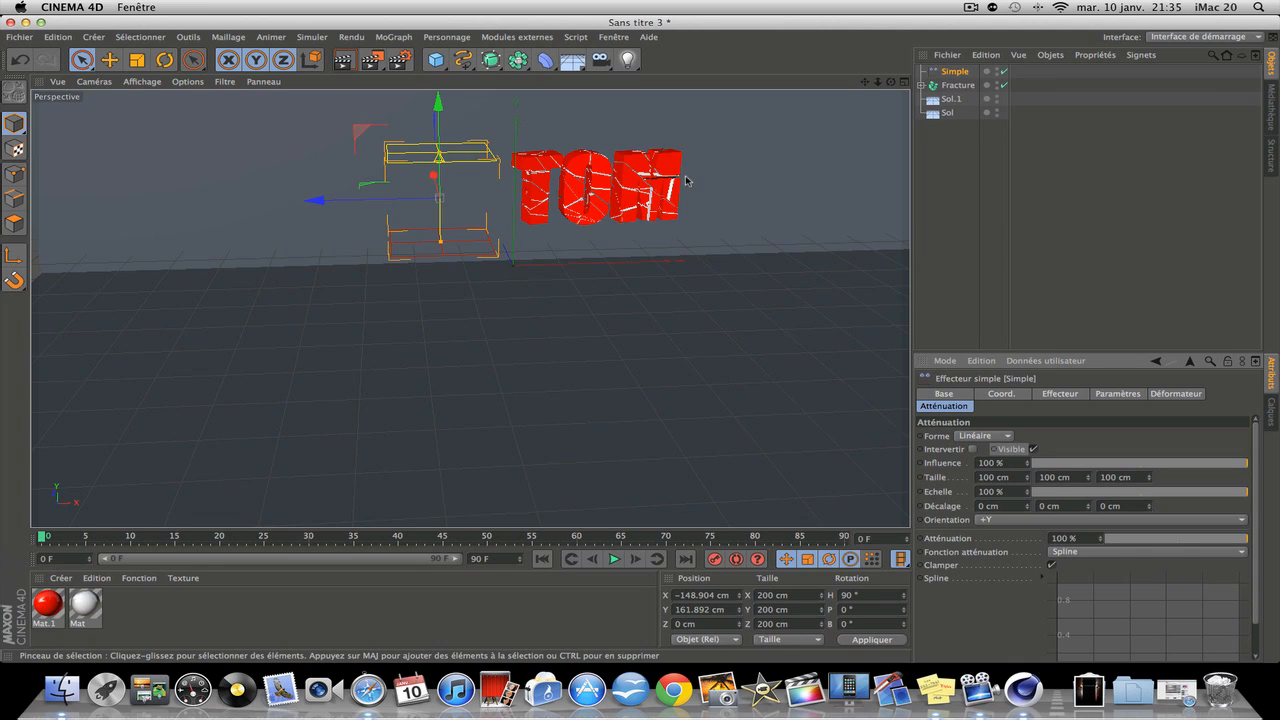
# Step: Switch the Simple effector's transformation mode to Absolue and enable scale, uniform scale and rotation
pyautogui.click(1104, 394)
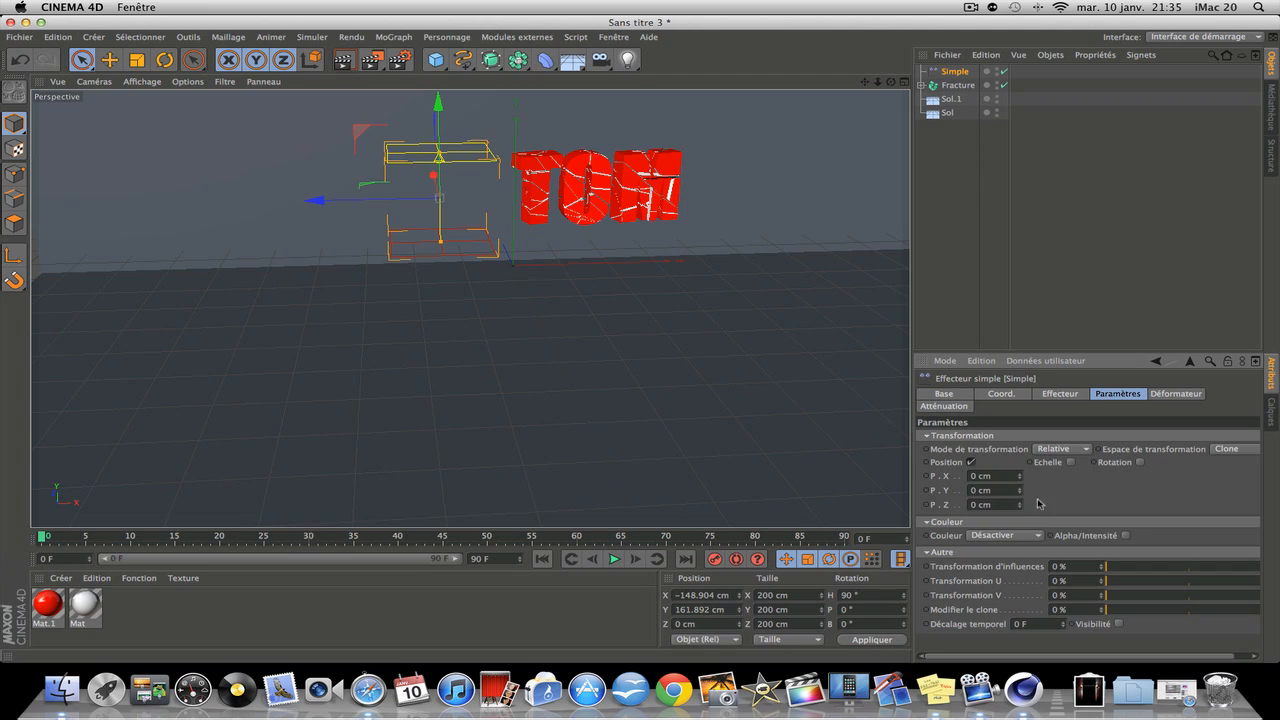
pyautogui.click(1074, 449)
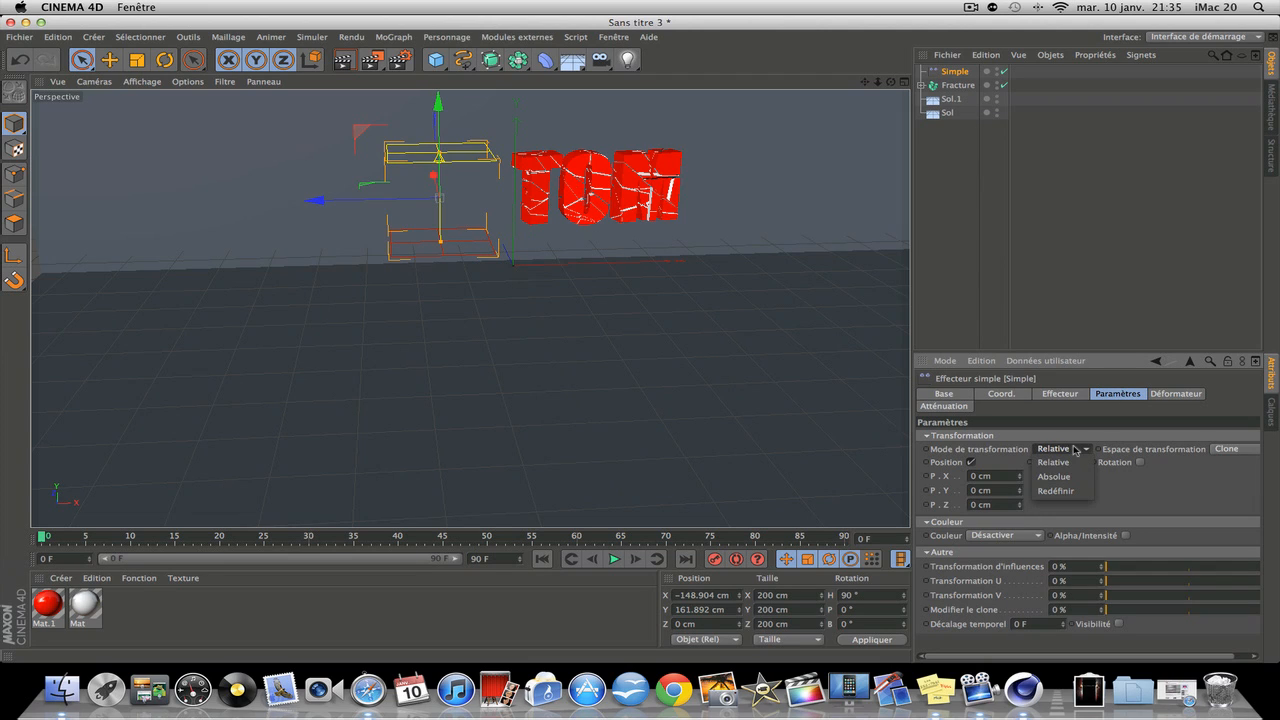
pyautogui.click(1054, 476)
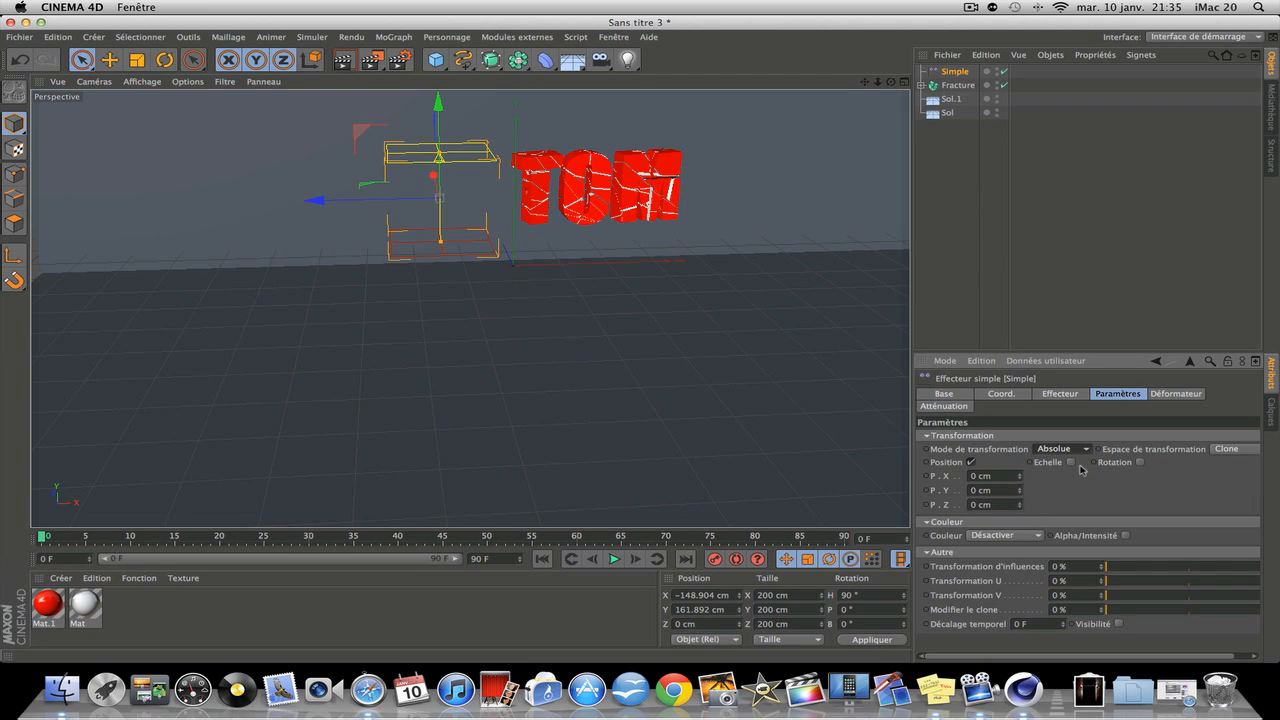
pyautogui.click(1071, 463)
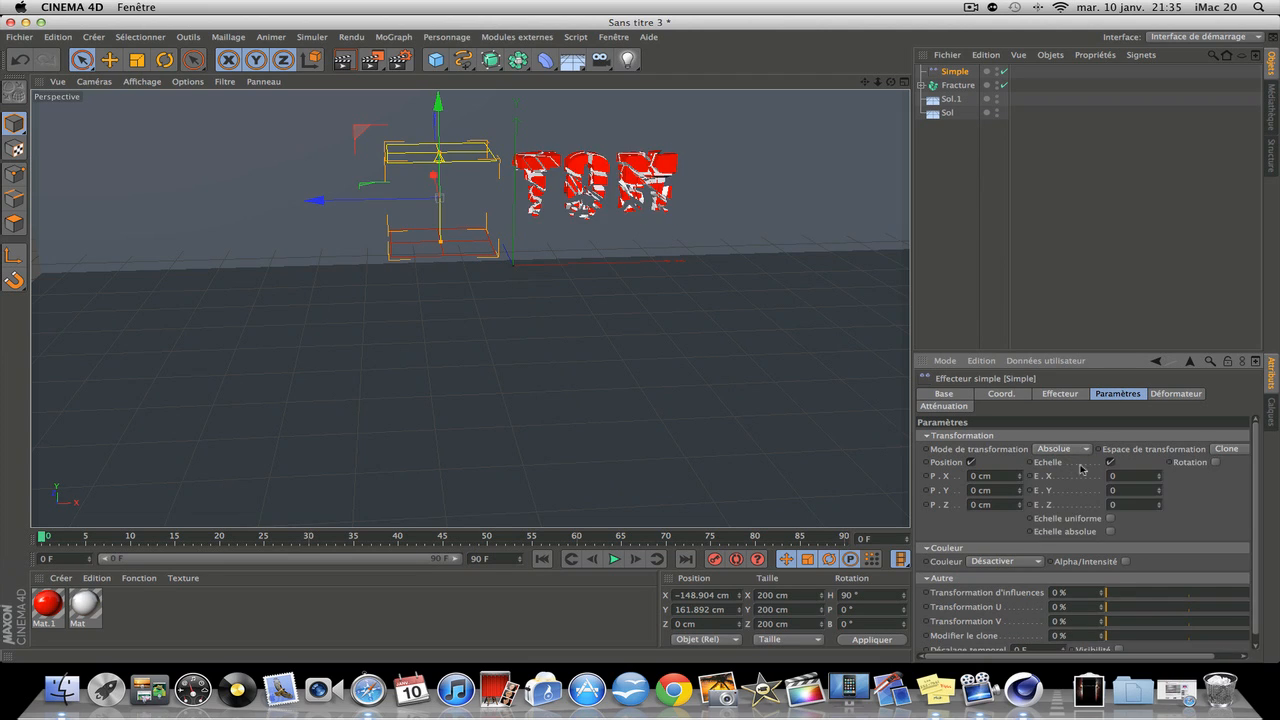
pyautogui.click(1110, 518)
pyautogui.click(1215, 463)
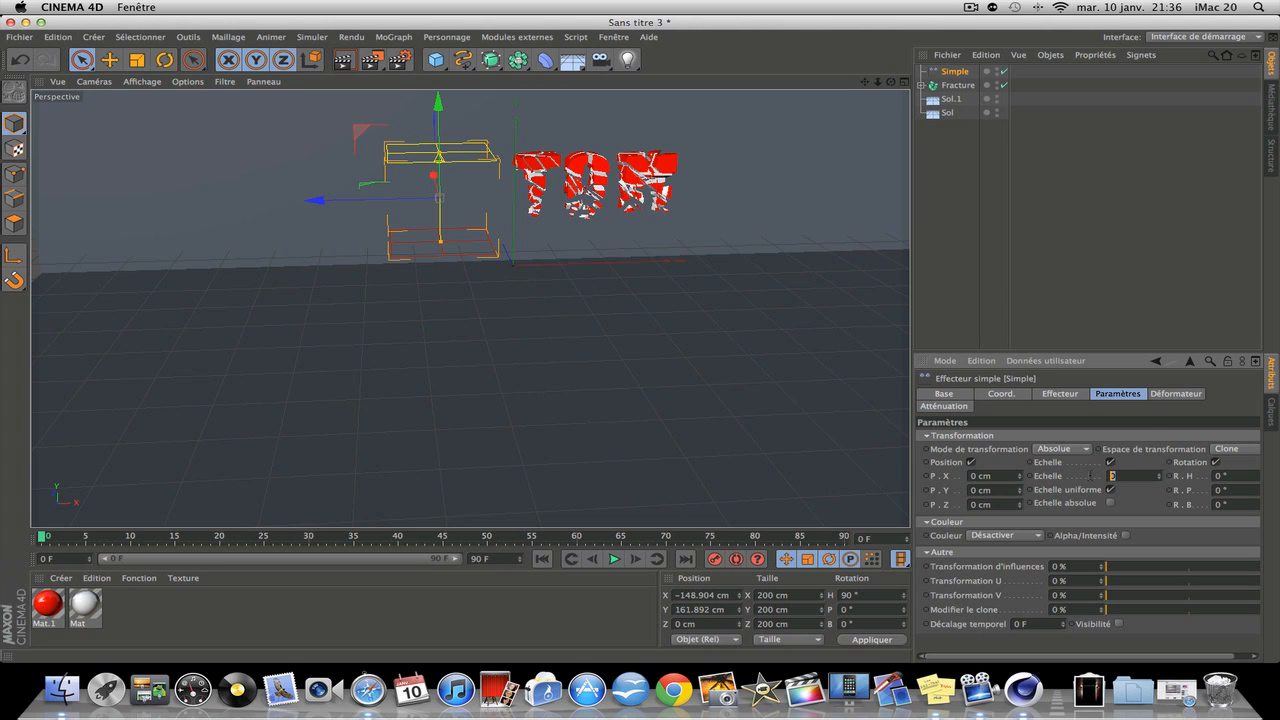
# Step: Set the Simple effector's transformation to a uniform scale of -7.95, Y position of -252 cm and heading rotation of -1036°
pyautogui.moveTo(1158, 480)
pyautogui.mouseDown()
pyautogui.moveTo(1158, 512)
pyautogui.moveTo(1158, 497)
pyautogui.mouseUp()
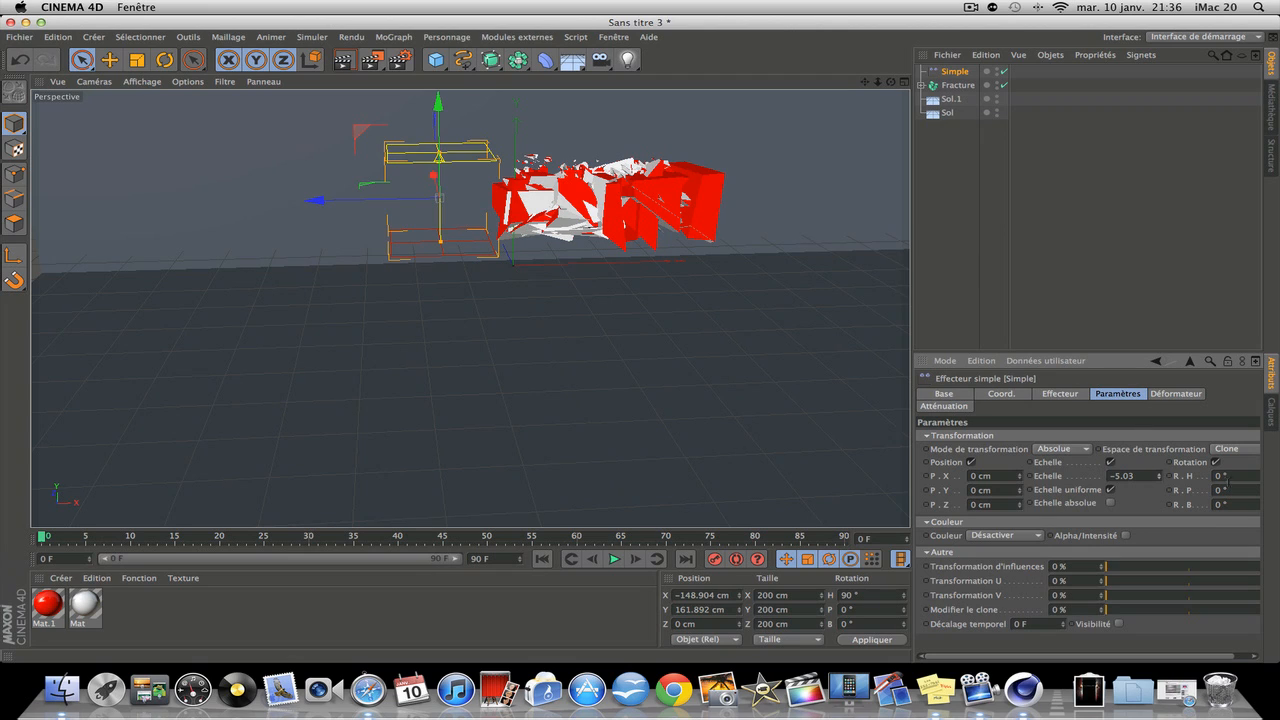
pyautogui.click(1000, 489)
pyautogui.write('-239')
pyautogui.press('Return')
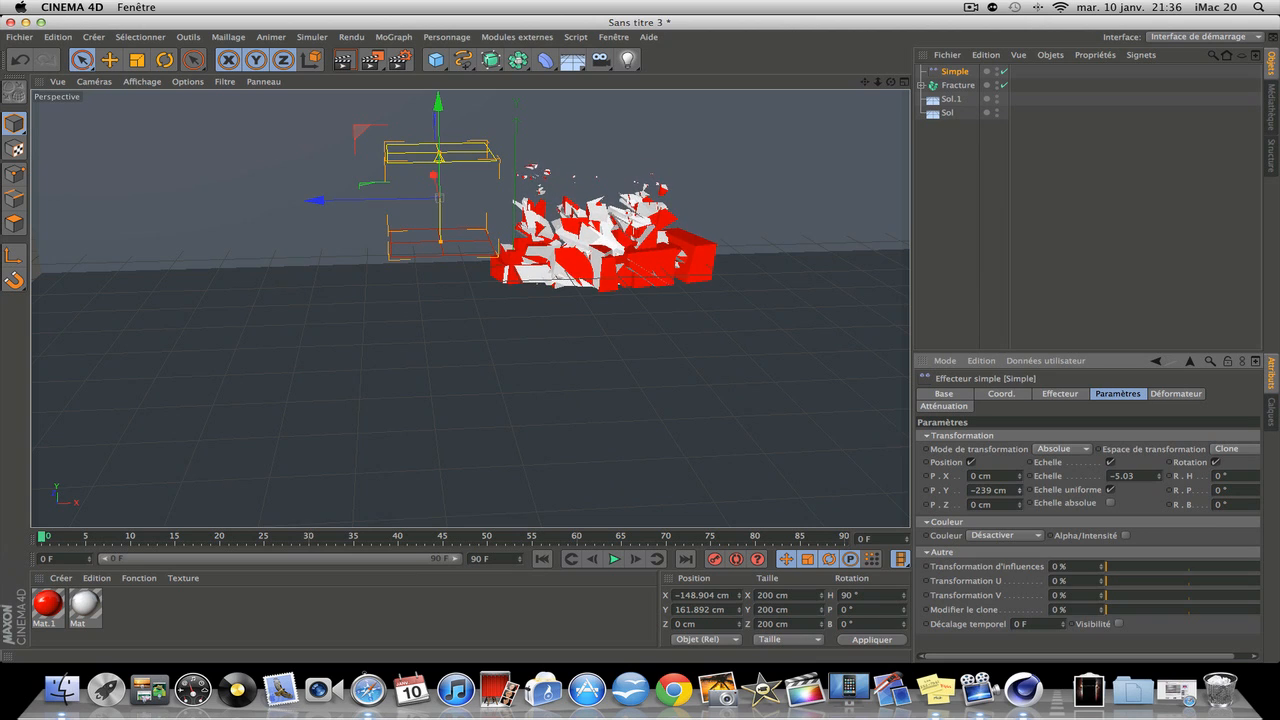
pyautogui.moveTo(1020, 490); pyautogui.dragTo(1020, 458)
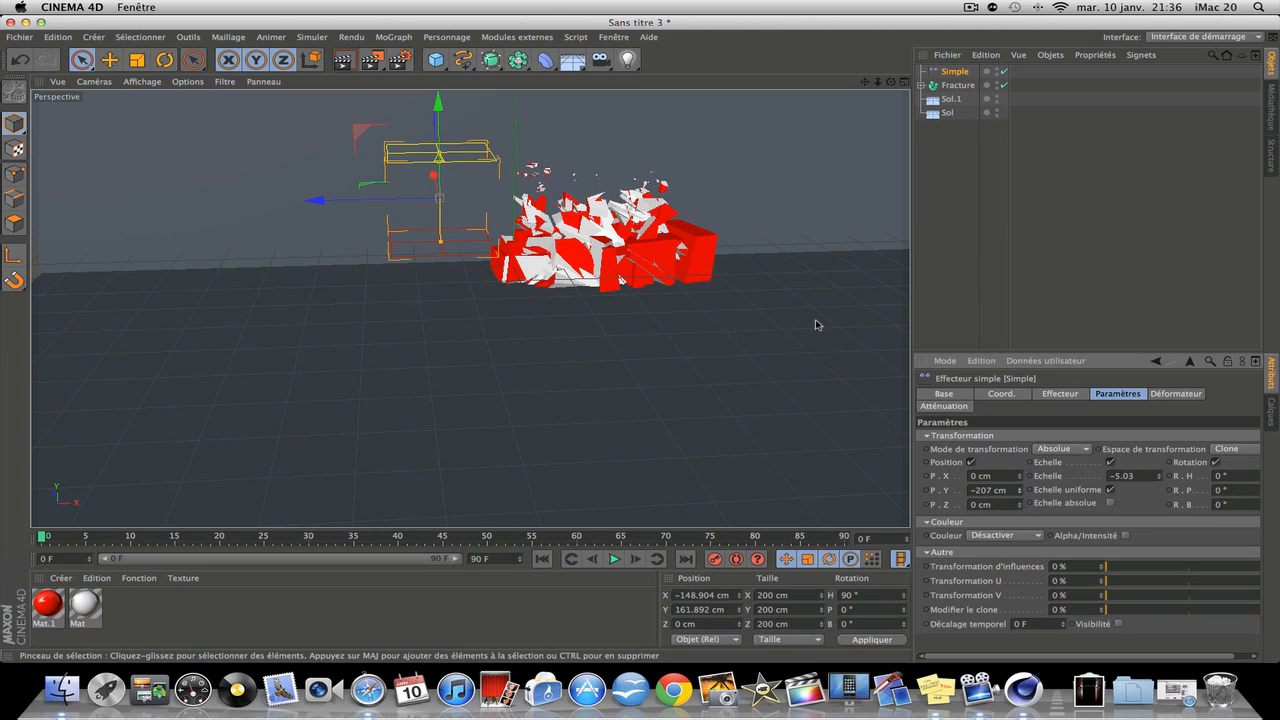
pyautogui.moveTo(1160, 478); pyautogui.dragTo(1160, 504)
pyautogui.moveTo(1022, 492); pyautogui.dragTo(1022, 502)
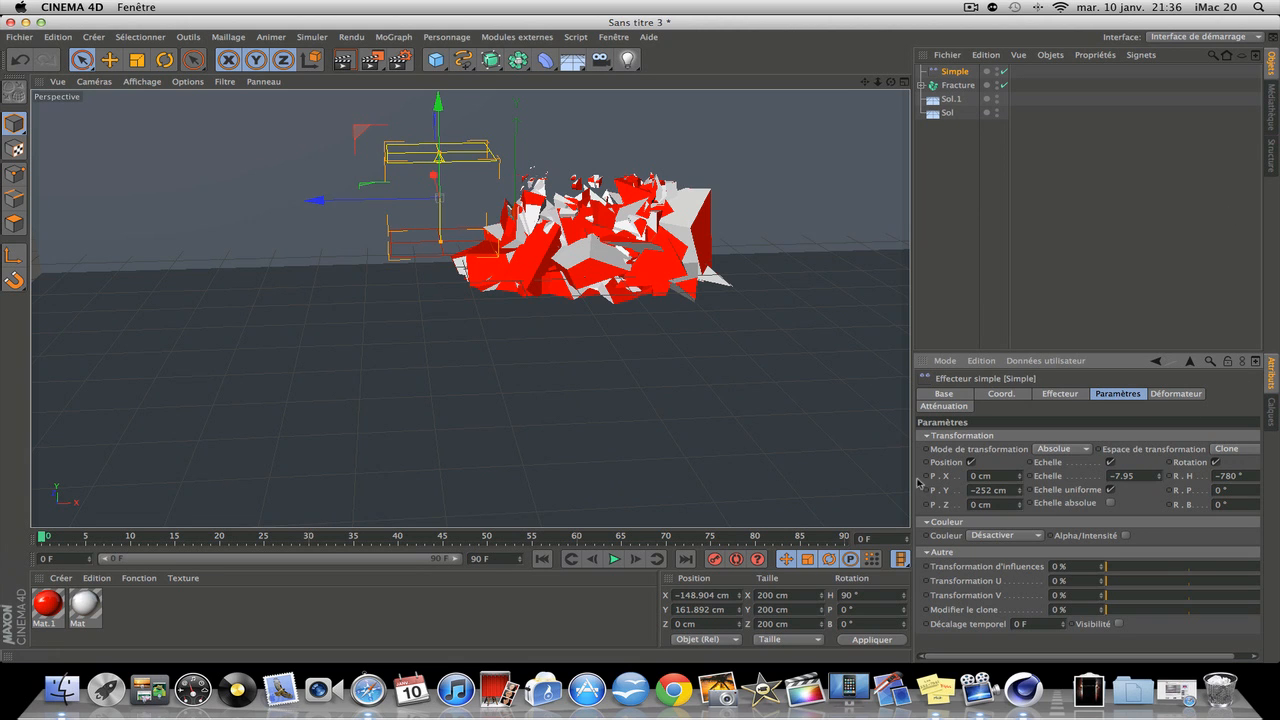
pyautogui.moveTo(915, 482); pyautogui.dragTo(870, 482)
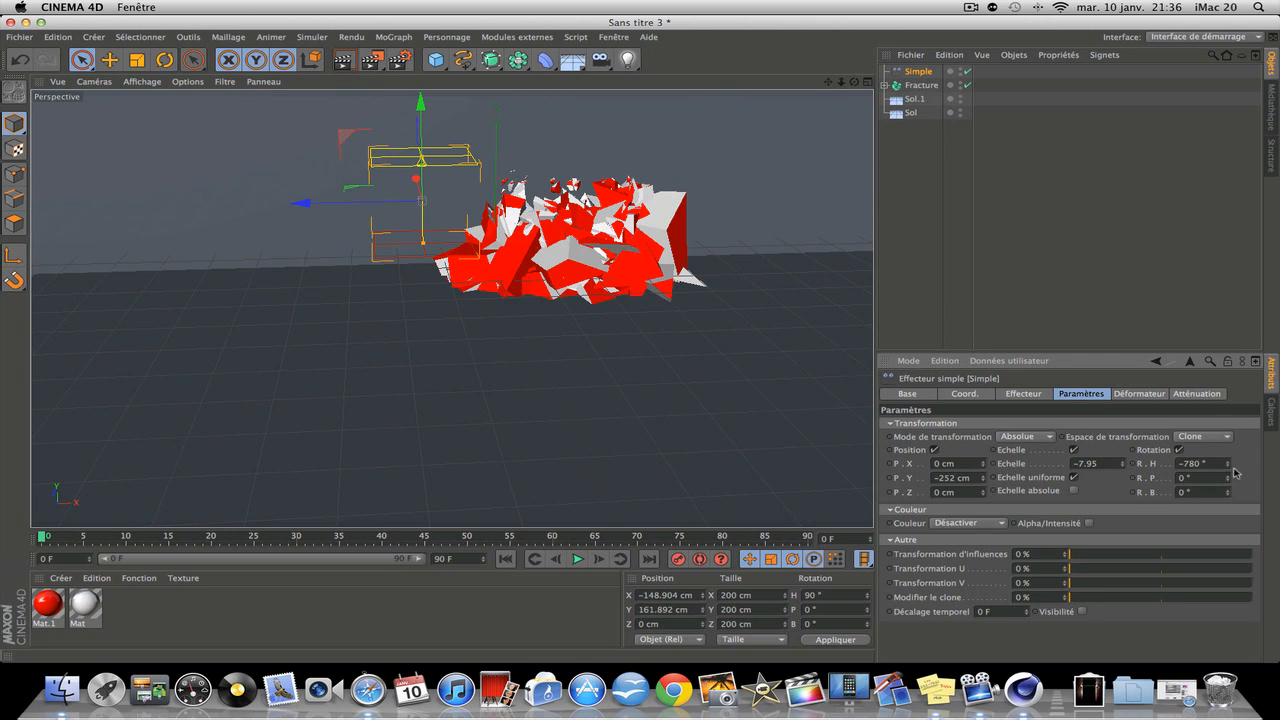
pyautogui.moveTo(1228, 465); pyautogui.dragTo(1174, 466)
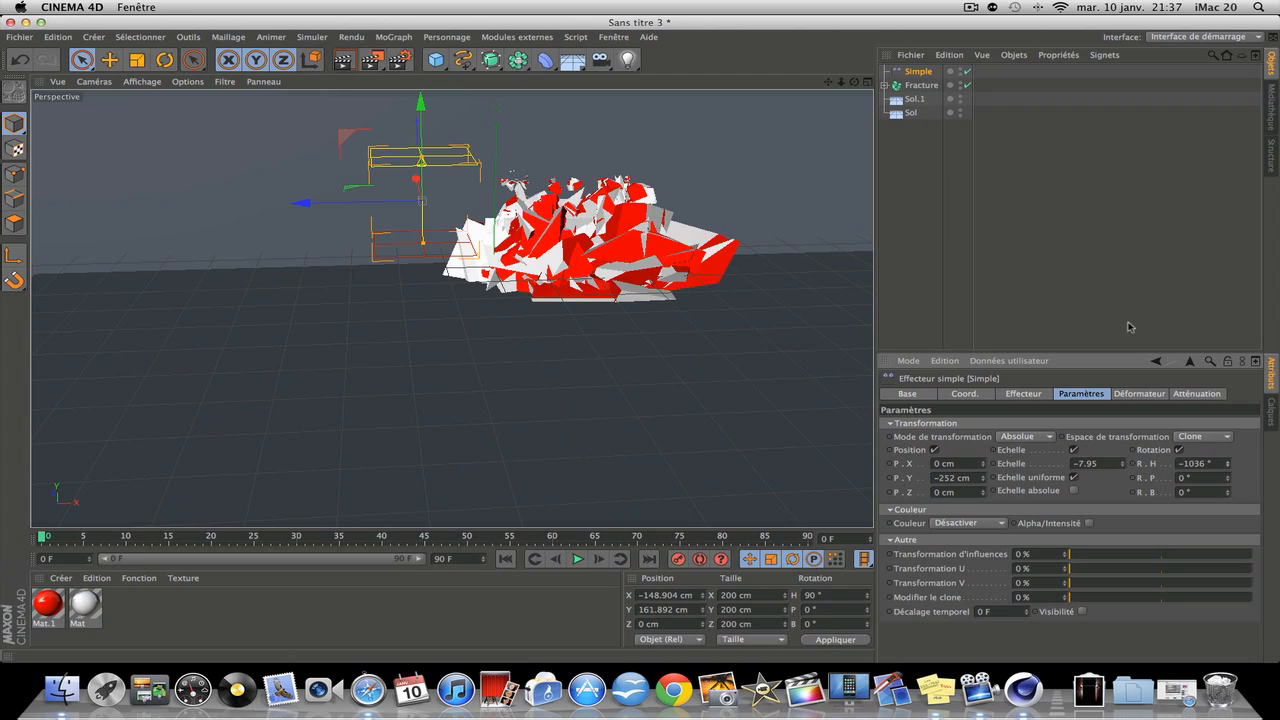
# Step: Extend the animation's end to frame 250
pyautogui.click(924, 78)
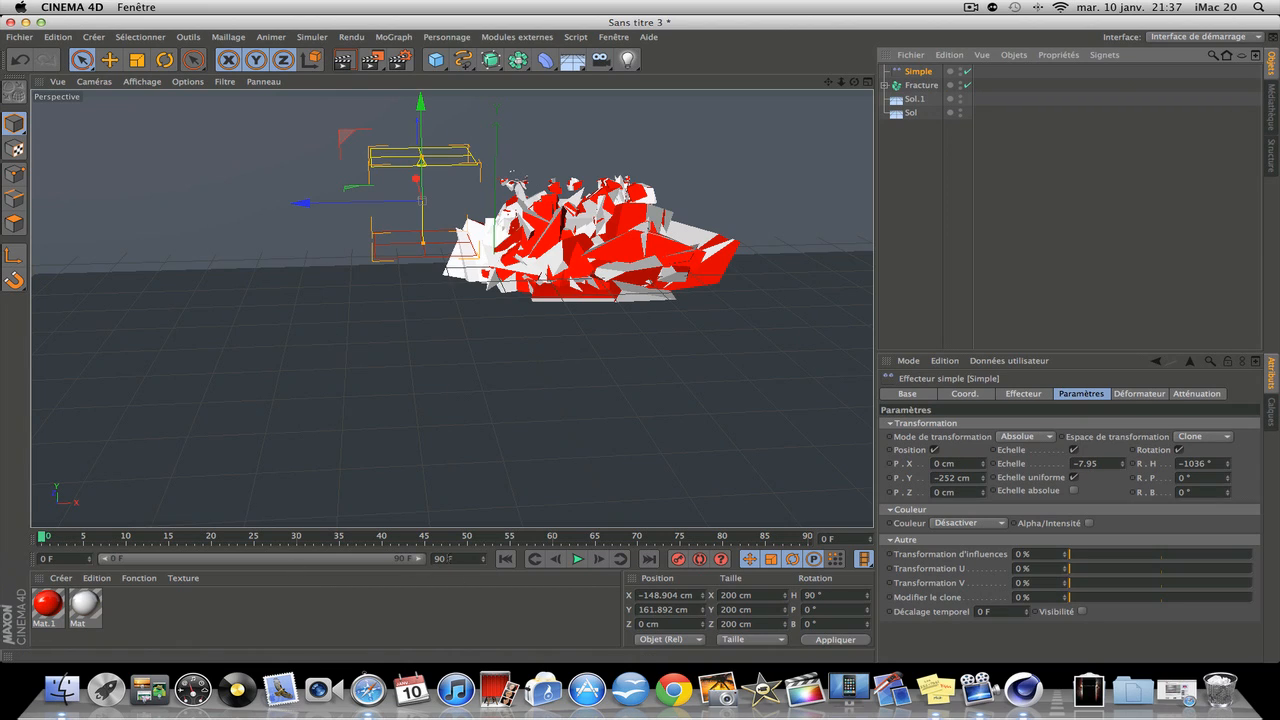
pyautogui.moveTo(456, 559); pyautogui.dragTo(392, 558)
pyautogui.write('2')
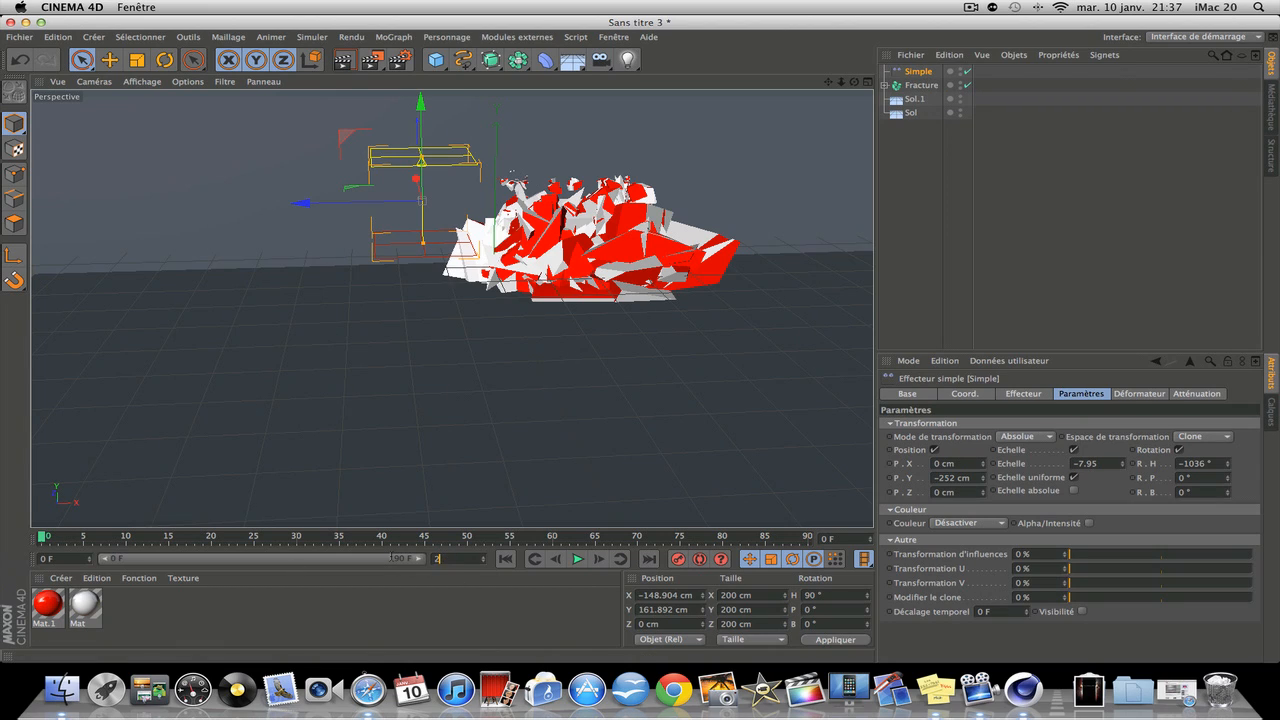
pyautogui.write('50 F')
pyautogui.press('Return')
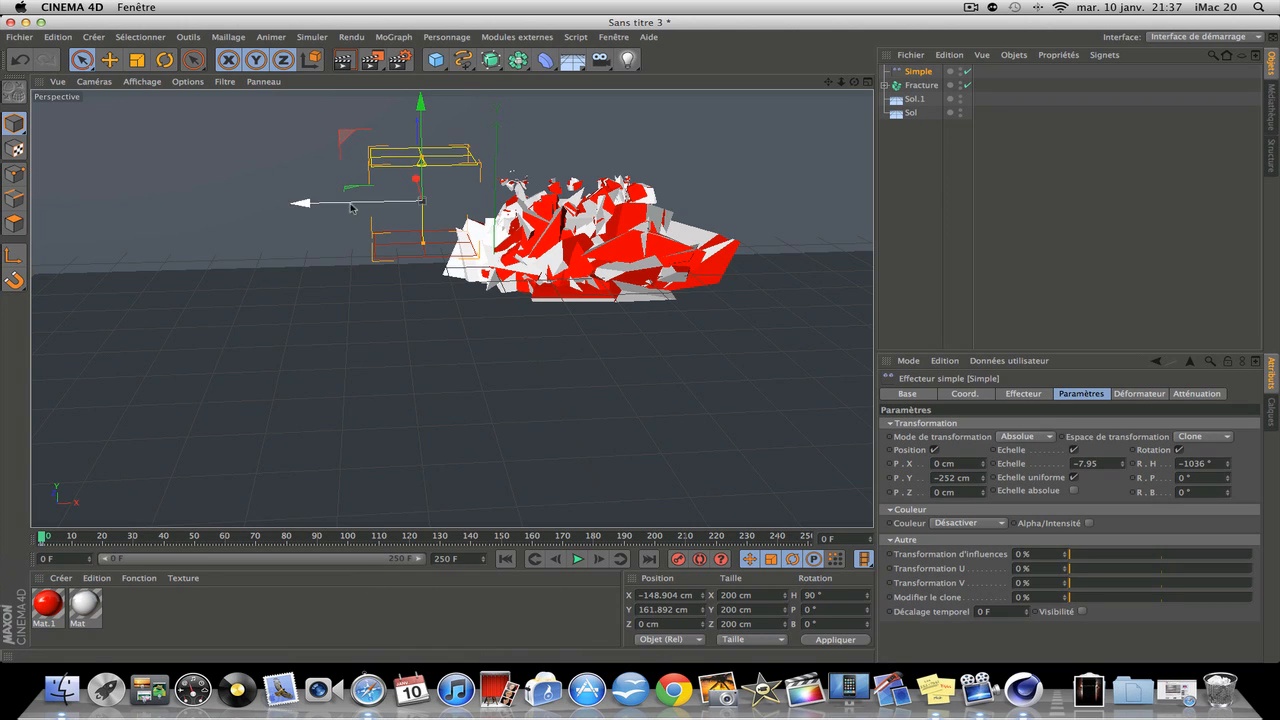
# Step: Move the Simple effector beside the shattered text, to about X -229 cm and Y 149 cm
pyautogui.moveTo(351, 208); pyautogui.dragTo(296, 220)
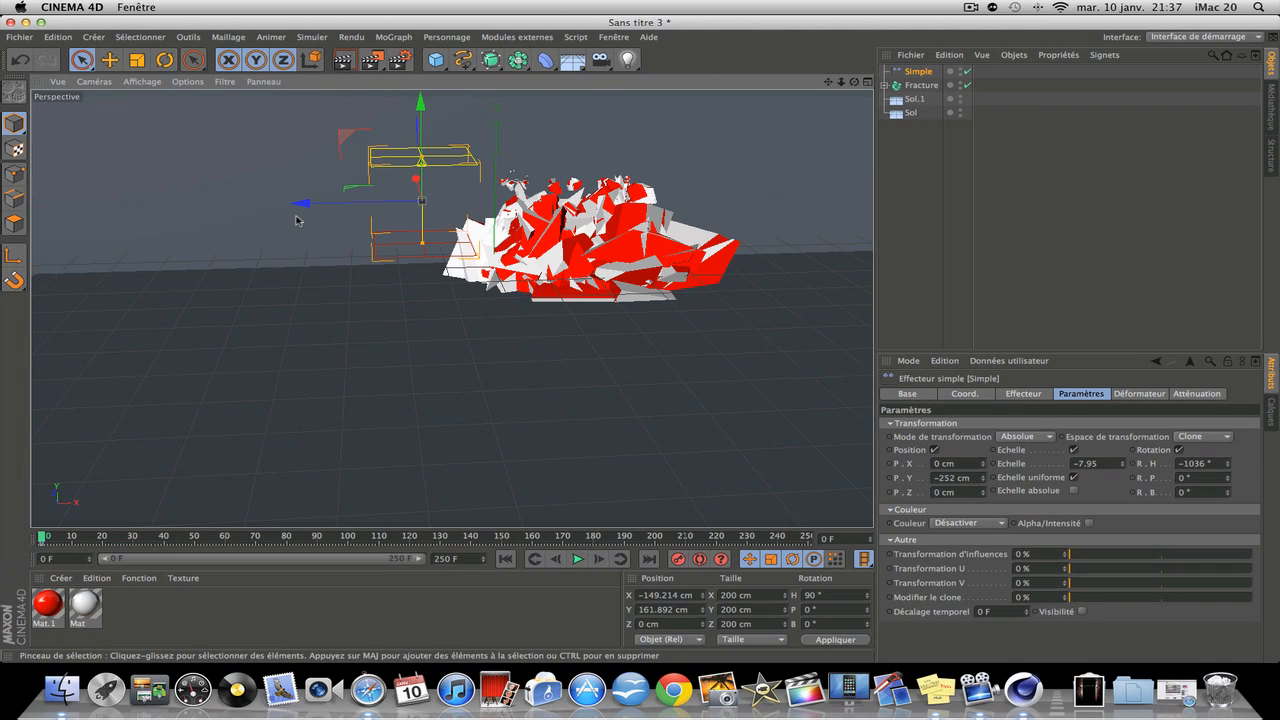
pyautogui.moveTo(854, 81); pyautogui.dragTo(498, 131)
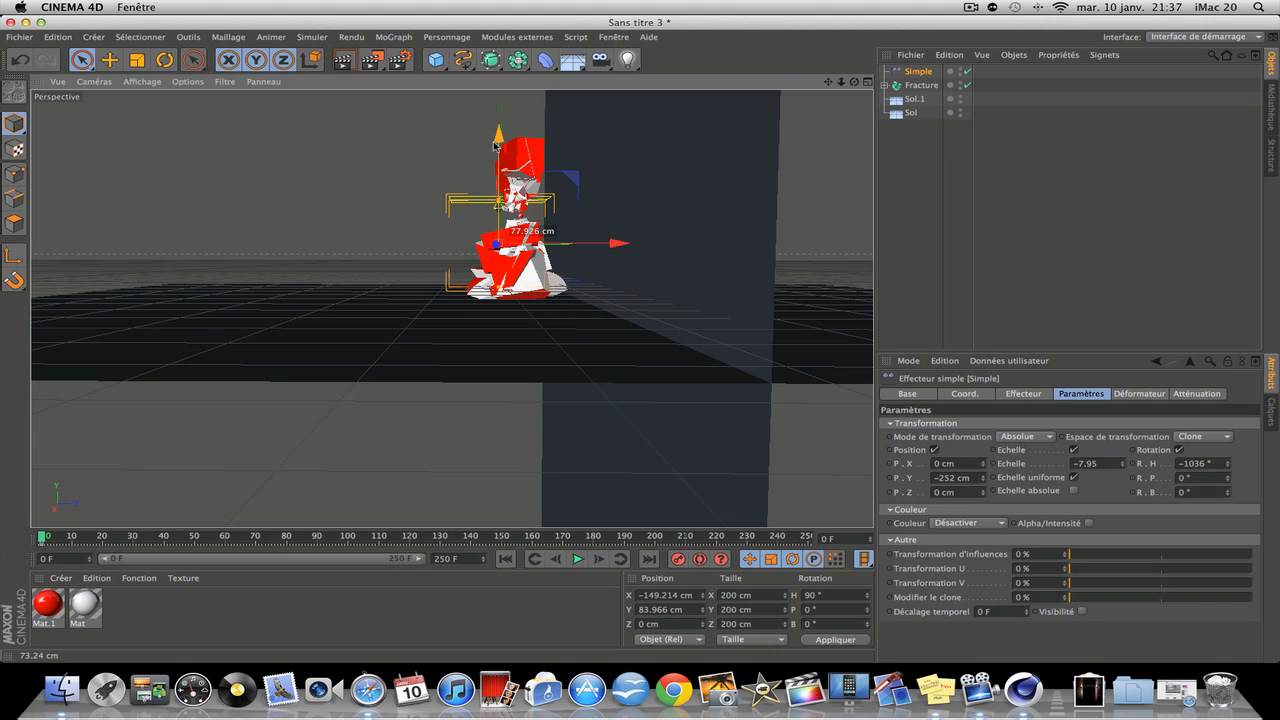
pyautogui.moveTo(855, 83); pyautogui.dragTo(451, 308)
pyautogui.moveTo(318, 236); pyautogui.dragTo(218, 236)
pyautogui.moveTo(334, 162); pyautogui.dragTo(334, 116)
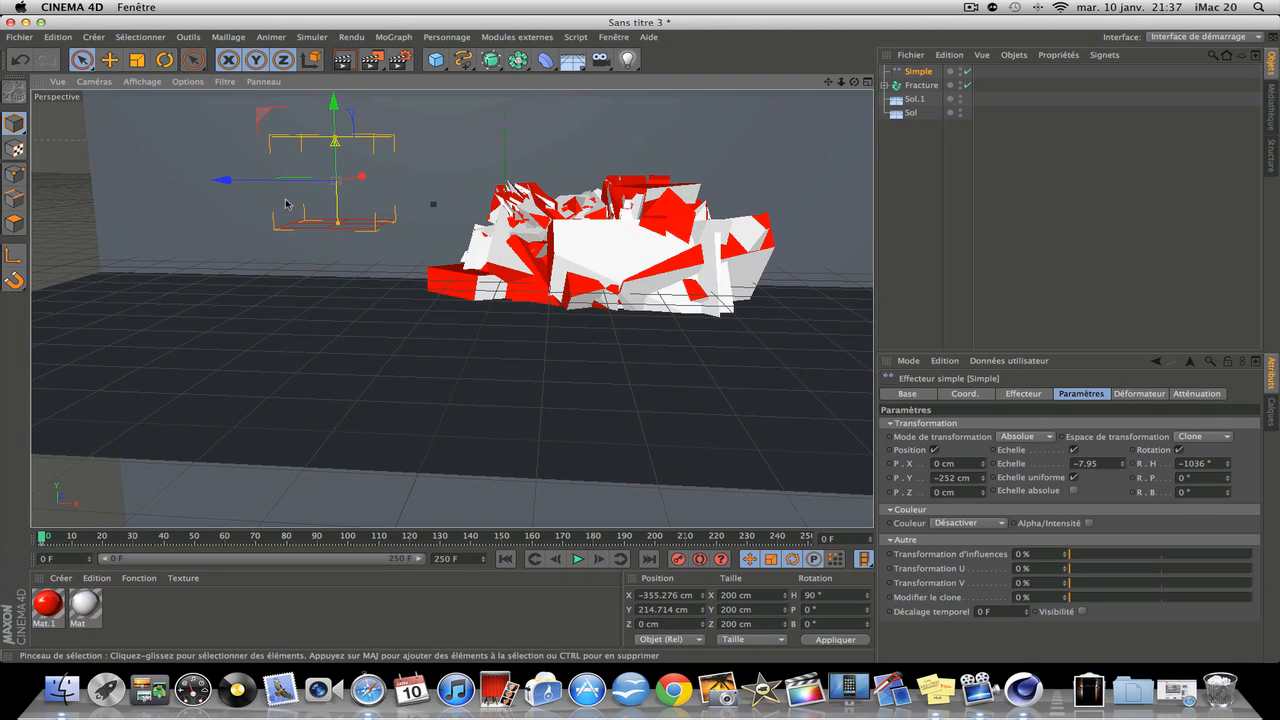
pyautogui.click(290, 189)
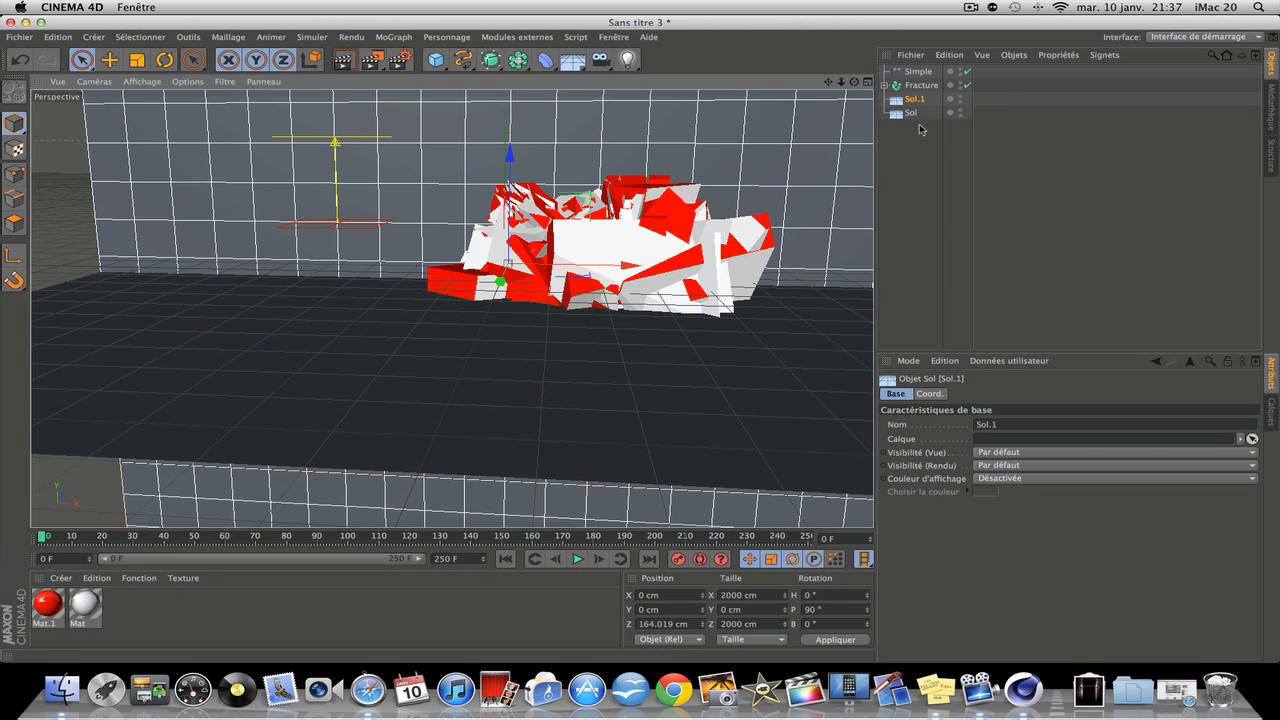
pyautogui.click(316, 138)
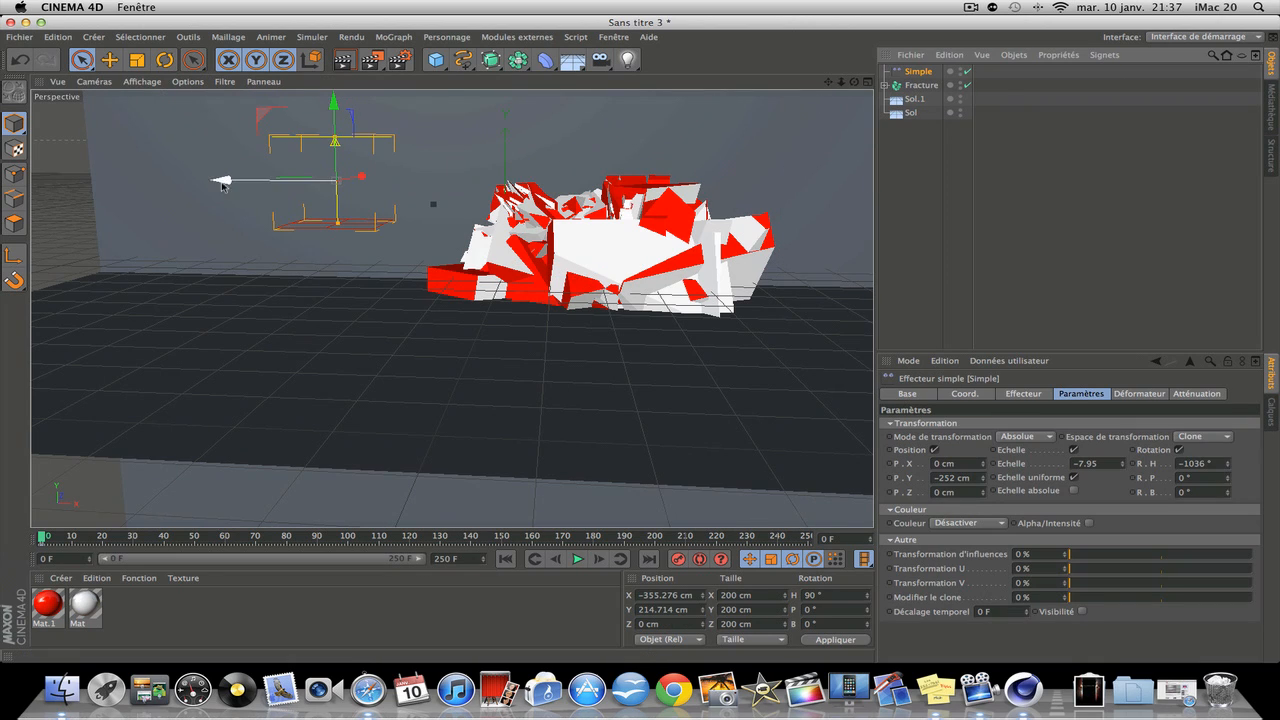
pyautogui.moveTo(220, 183); pyautogui.dragTo(306, 189)
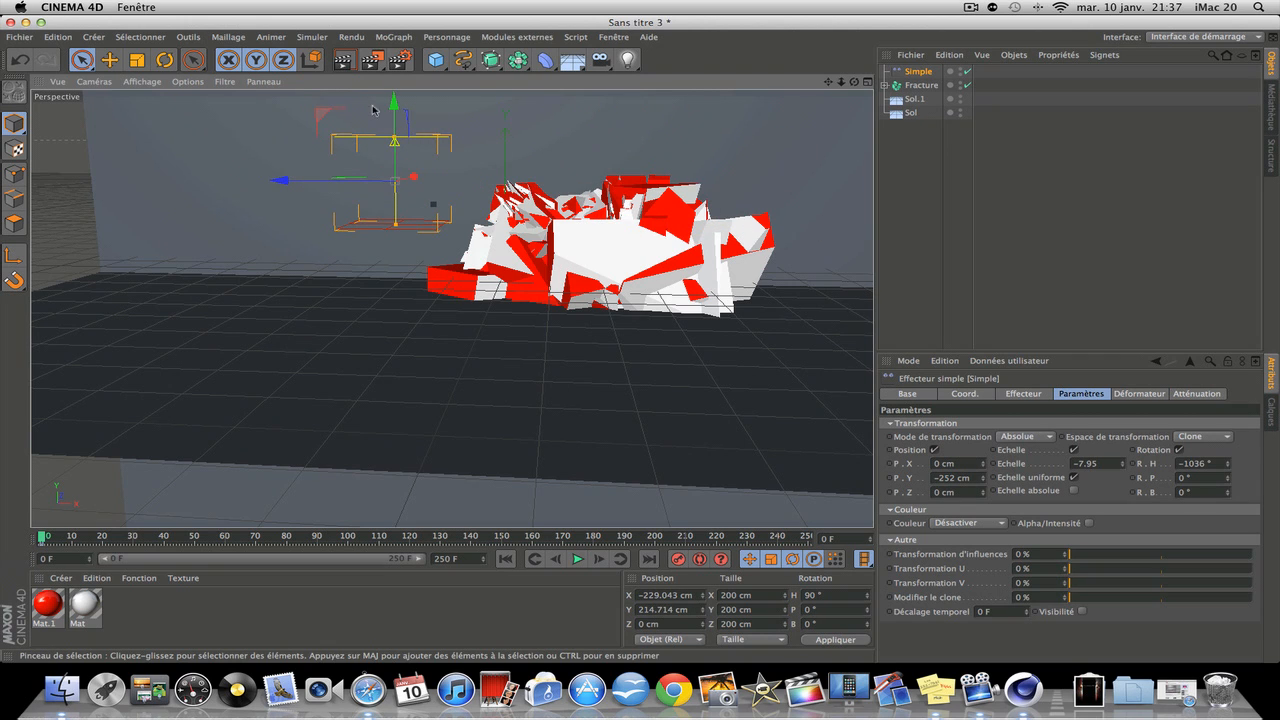
pyautogui.moveTo(398, 120); pyautogui.dragTo(375, 142)
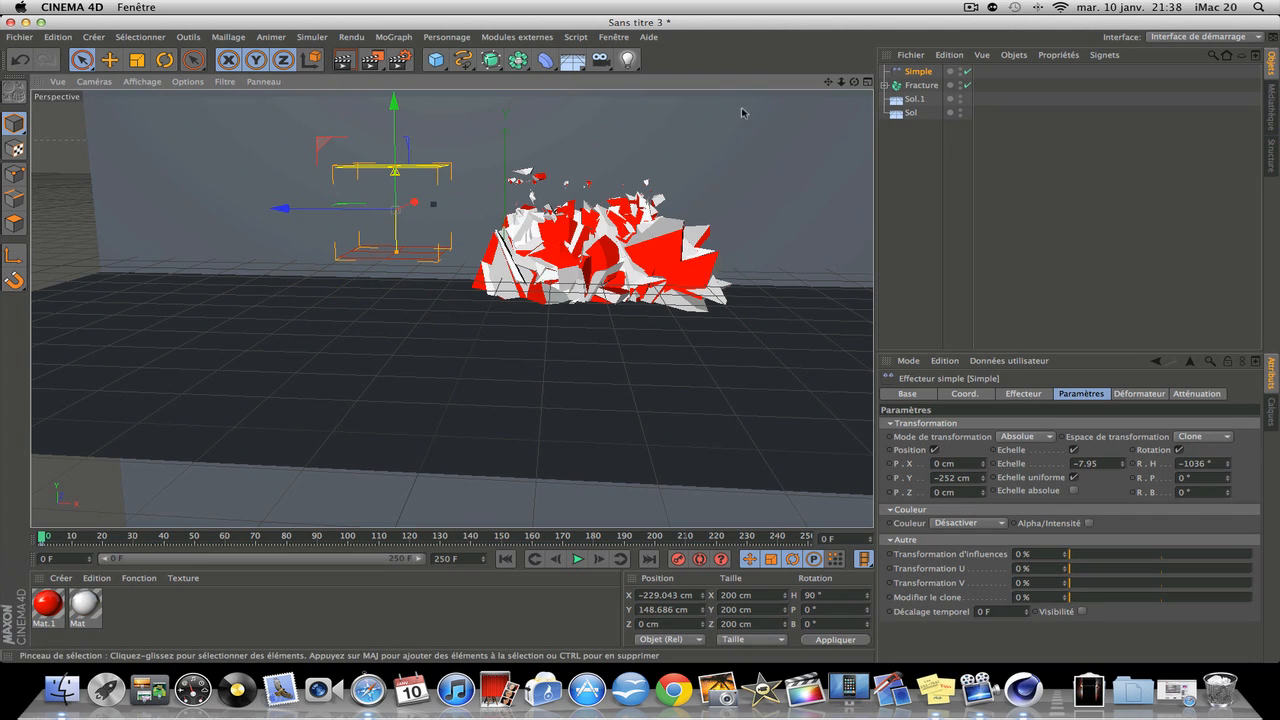
# Step: Examine the Simple effector's base, coordinate, effector, parameter, deformer and falloff settings
pyautogui.click(1034, 400)
pyautogui.click(989, 399)
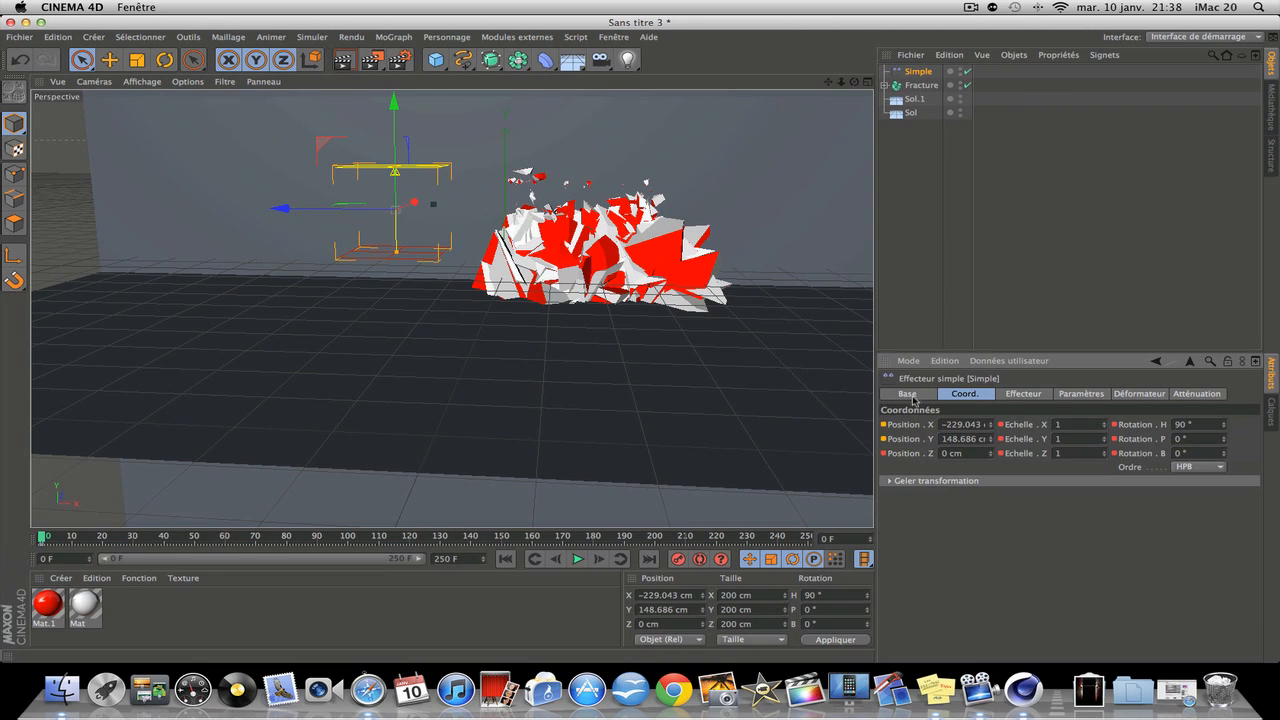
pyautogui.click(928, 396)
pyautogui.click(1104, 396)
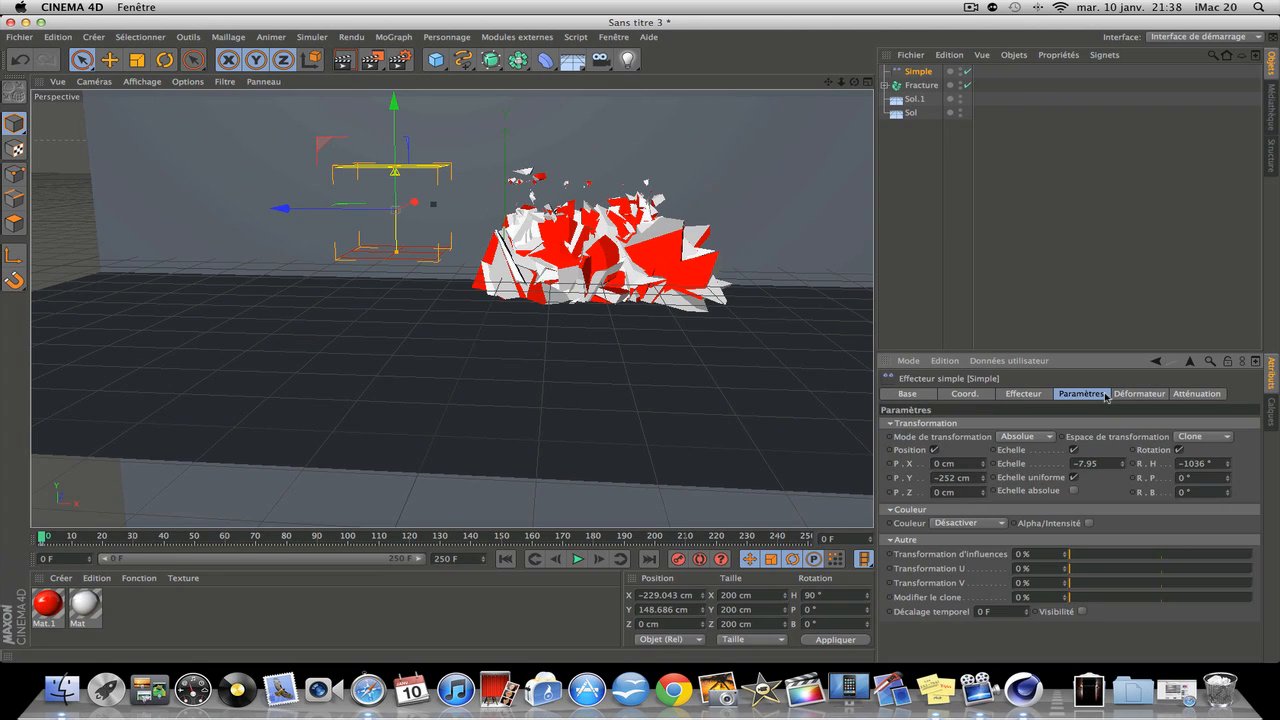
pyautogui.click(1137, 396)
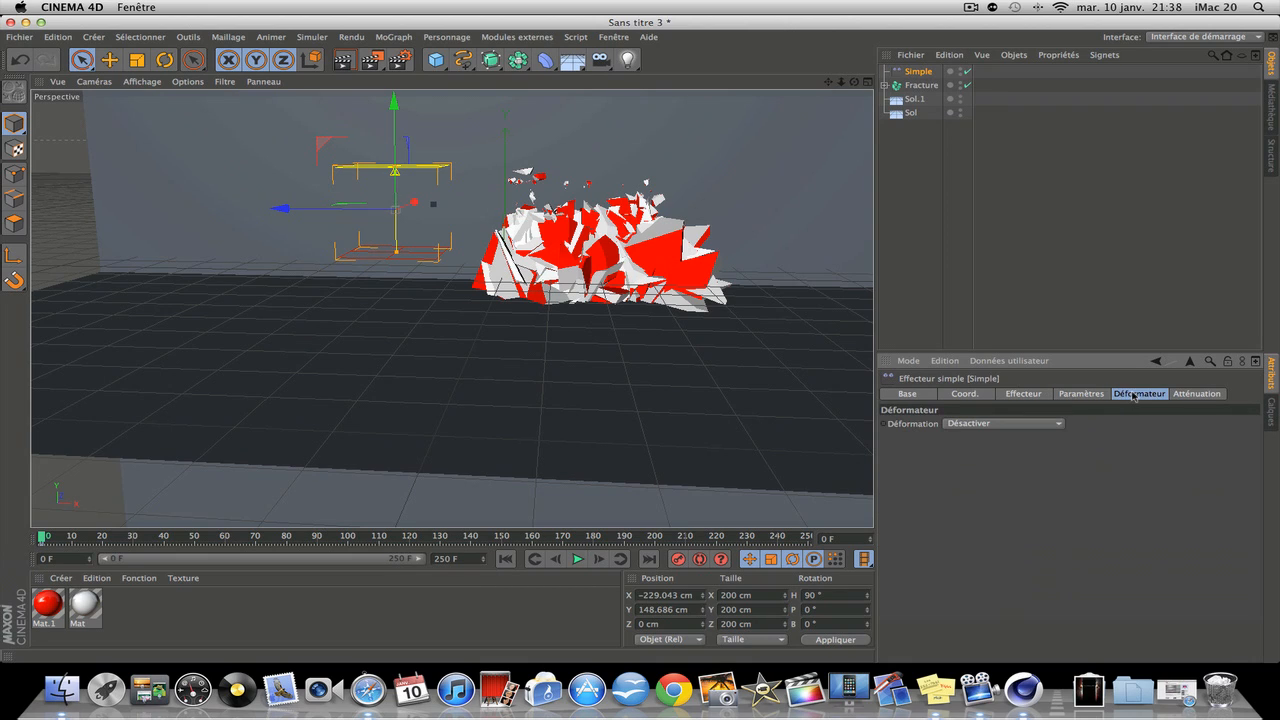
pyautogui.click(1188, 396)
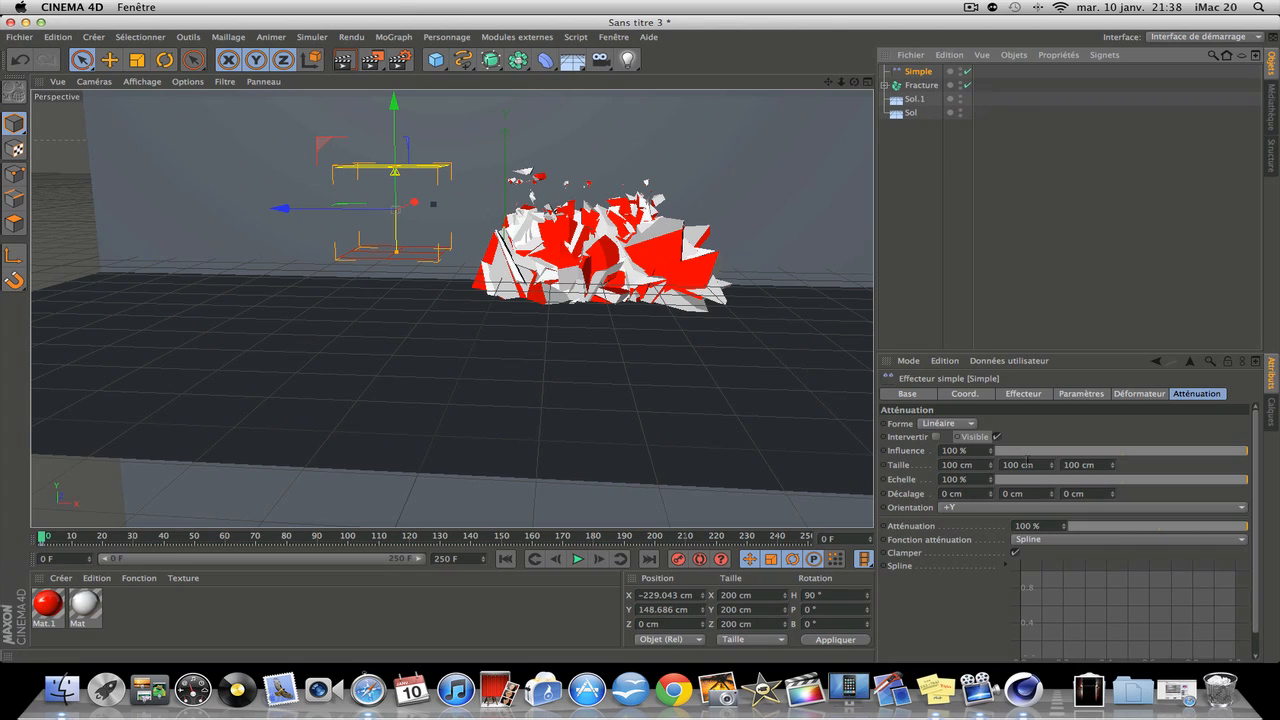
pyautogui.click(990, 400)
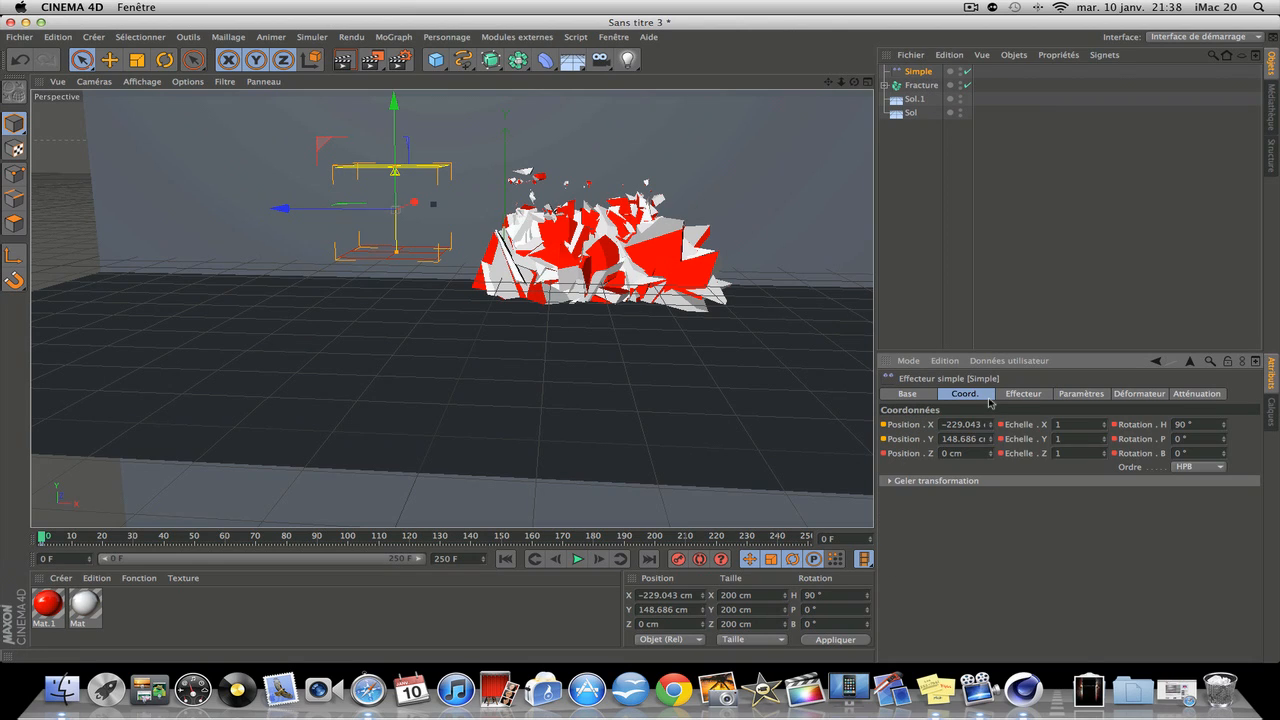
pyautogui.click(1023, 393)
# Step: Set the X offset (Décalage) of the Simple effector's falloff to -10 cm
pyautogui.click(1197, 393)
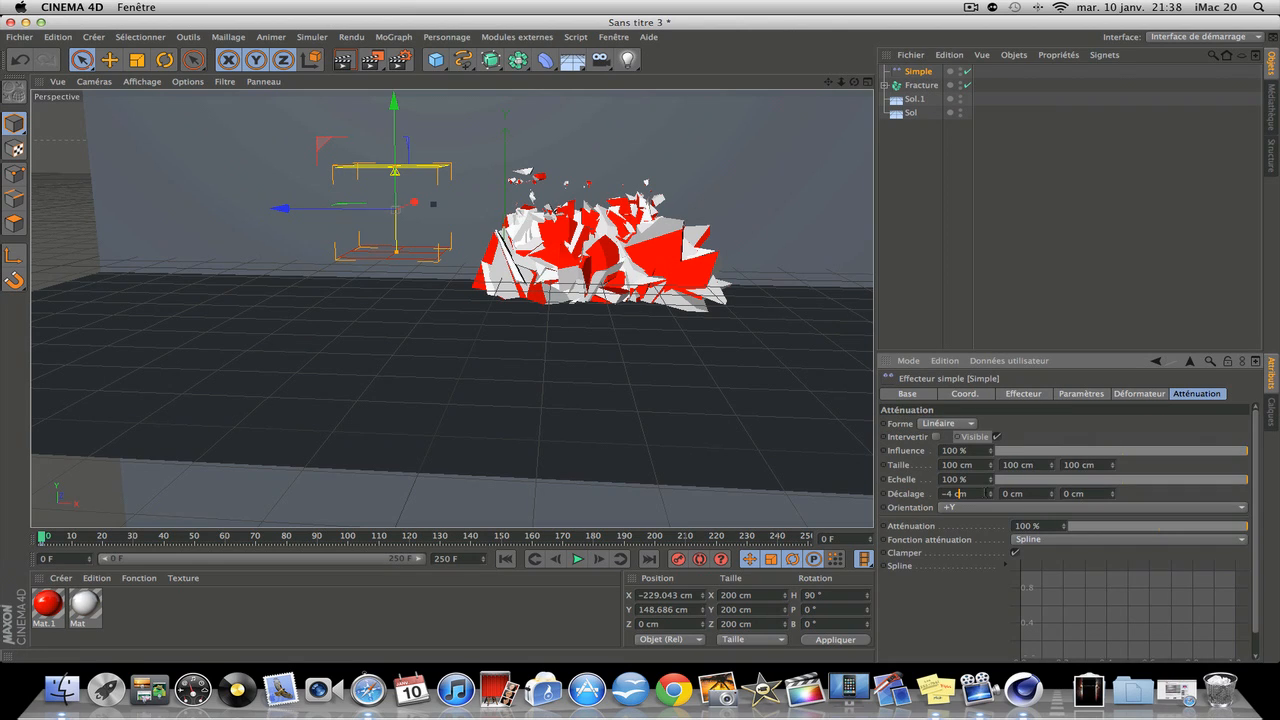
pyautogui.scroll(-5, 957, 494)
pyautogui.moveTo(992, 495); pyautogui.dragTo(992, 498)
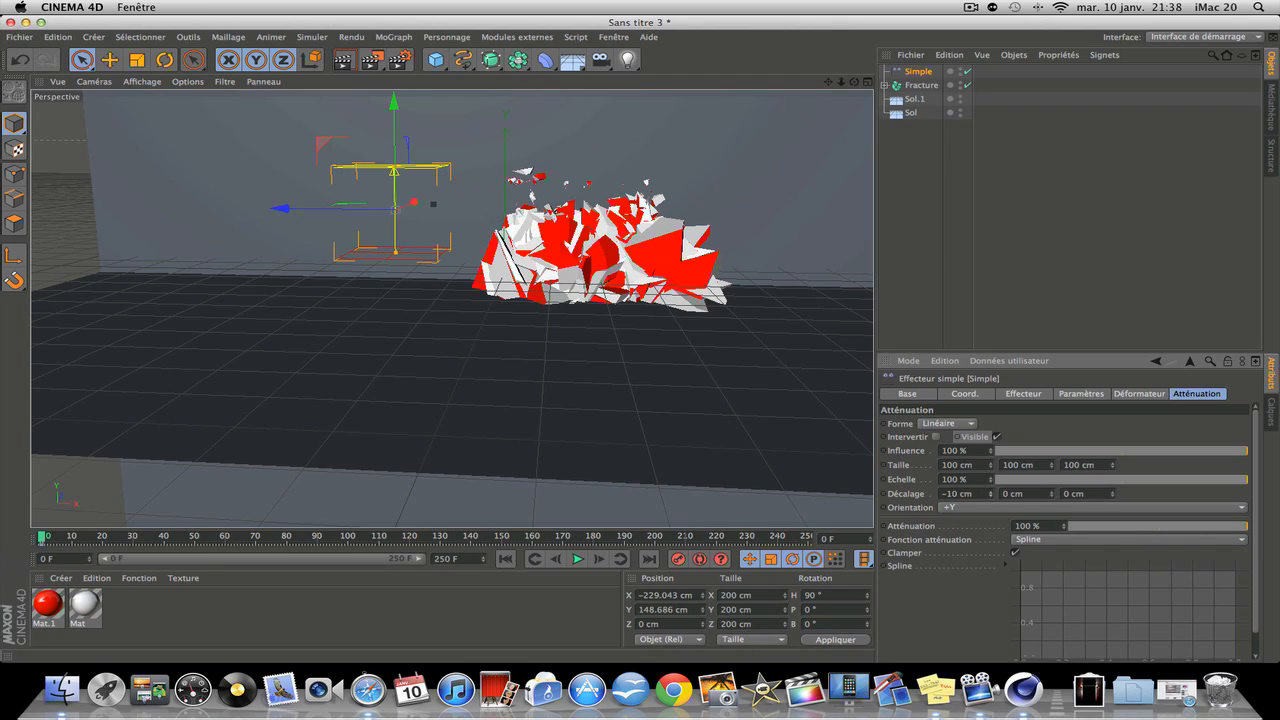
# Step: Set the X offset (Décalage) of the Simple effector's falloff to 0 cm
pyautogui.scroll(-7, 990, 495)
pyautogui.doubleClick(970, 496)
pyautogui.write('0')
pyautogui.press('Return')
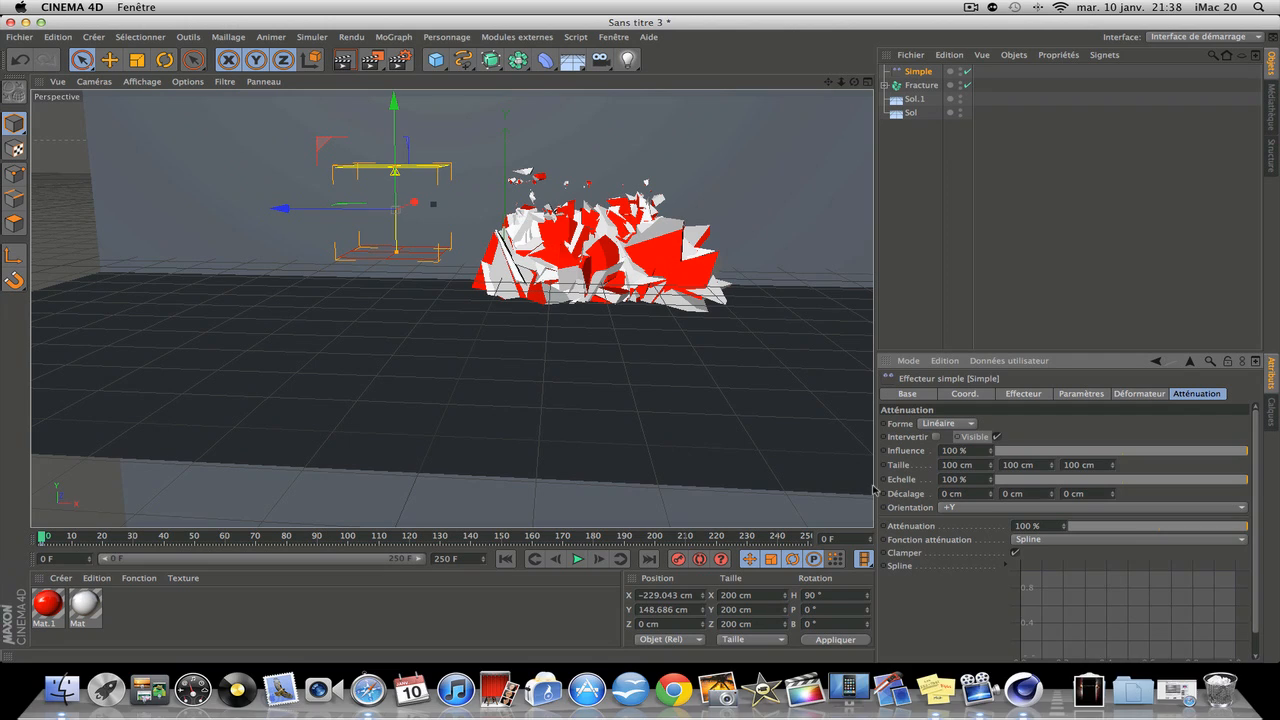
pyautogui.scroll(-2, 982, 604)
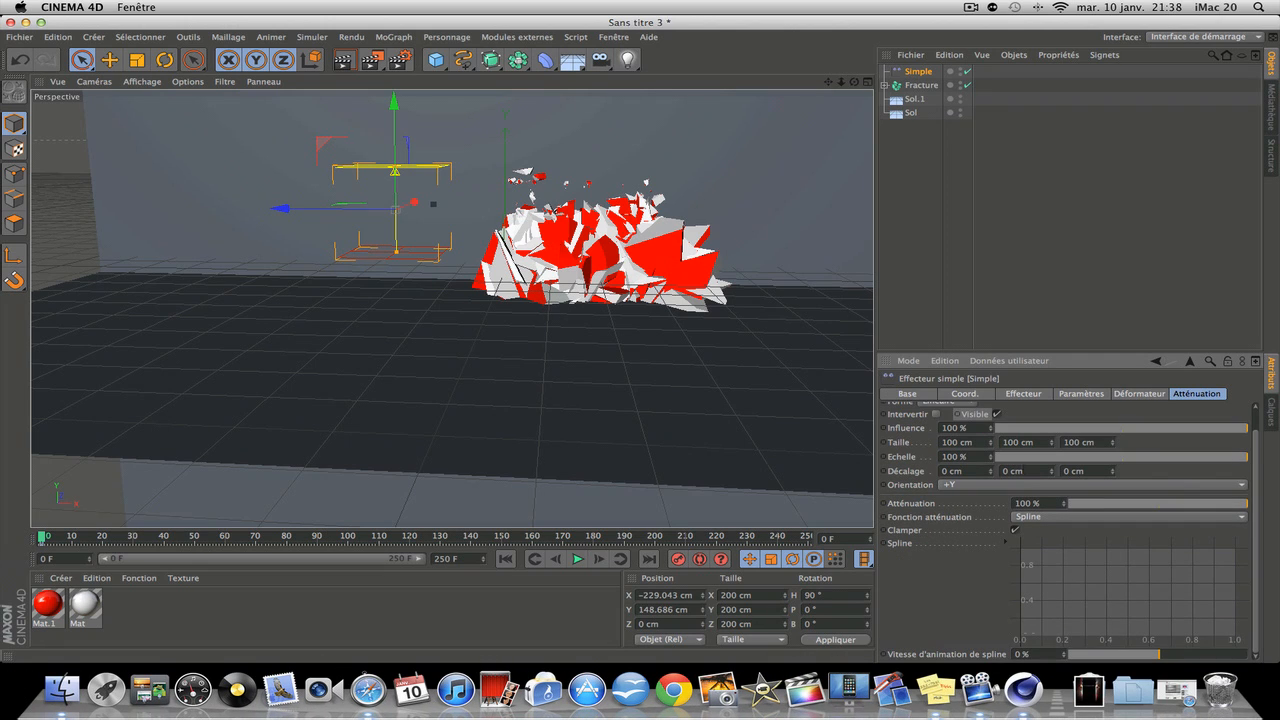
pyautogui.scroll(2, 923, 584)
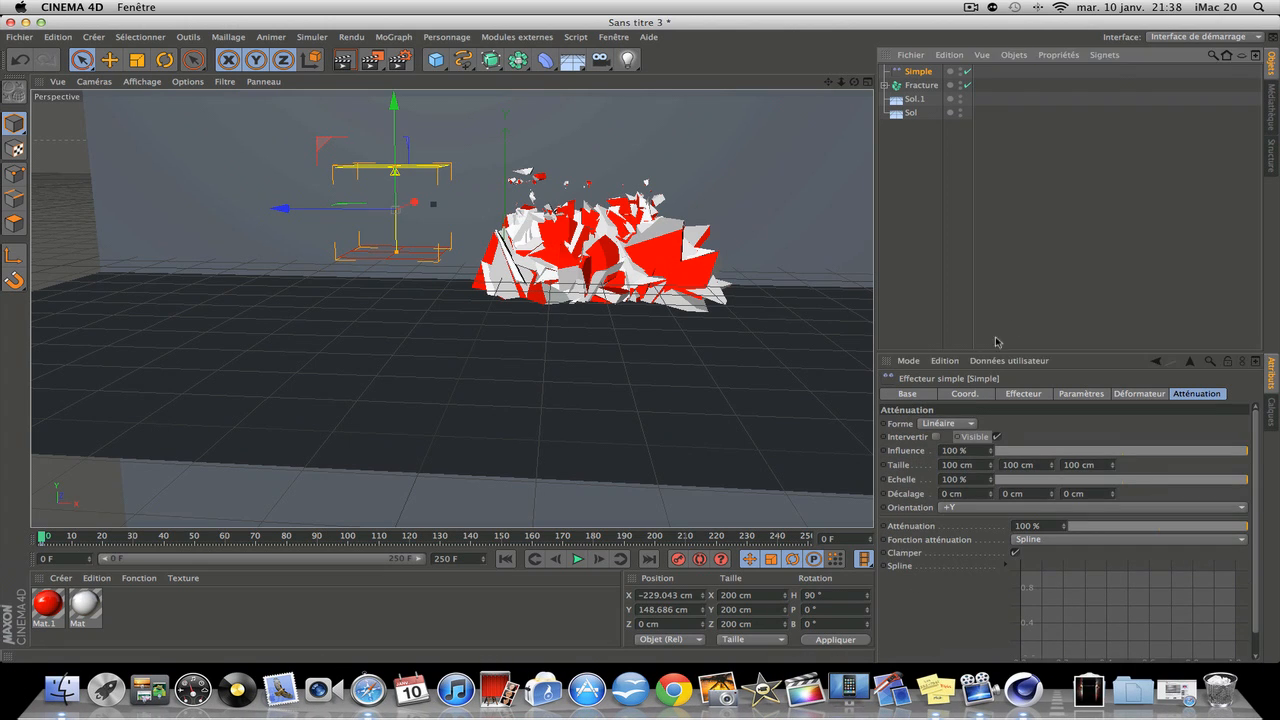
# Step: Move the Simple effector to about X -149 cm and Y 162 cm and record its keyframe at frame 0
pyautogui.click(965, 394)
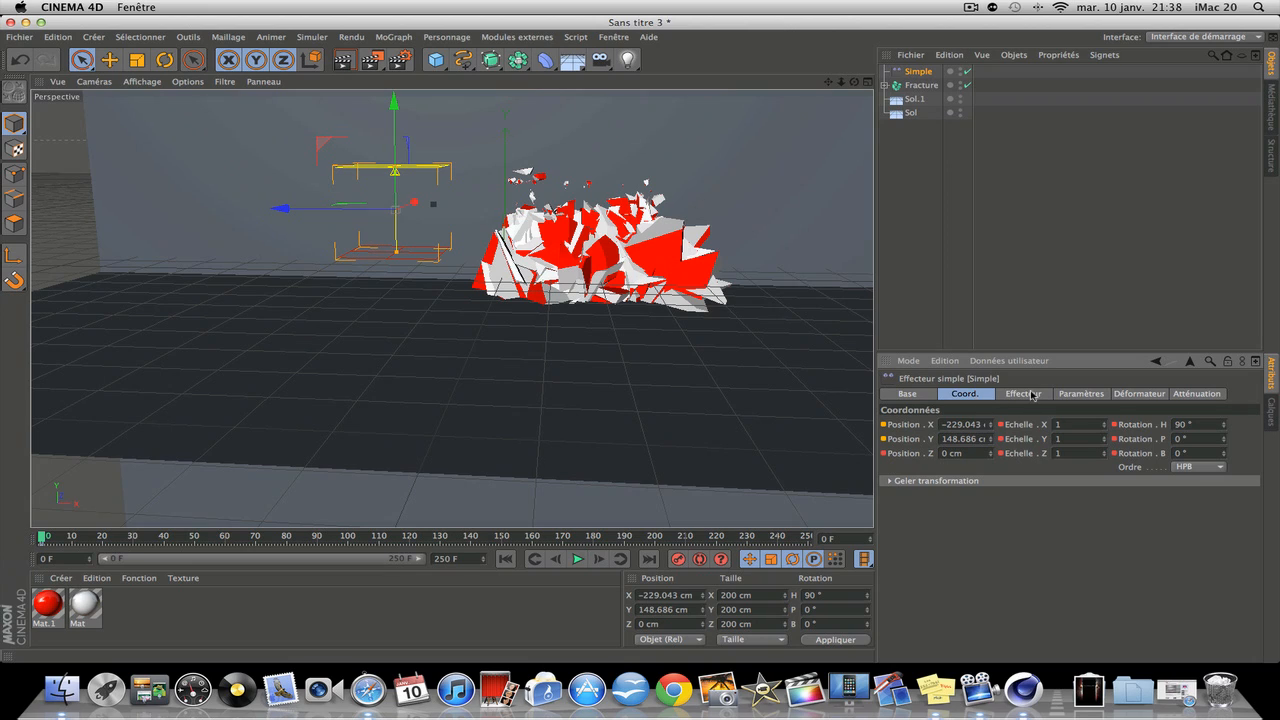
pyautogui.click(1033, 395)
pyautogui.click(986, 398)
pyautogui.click(1077, 397)
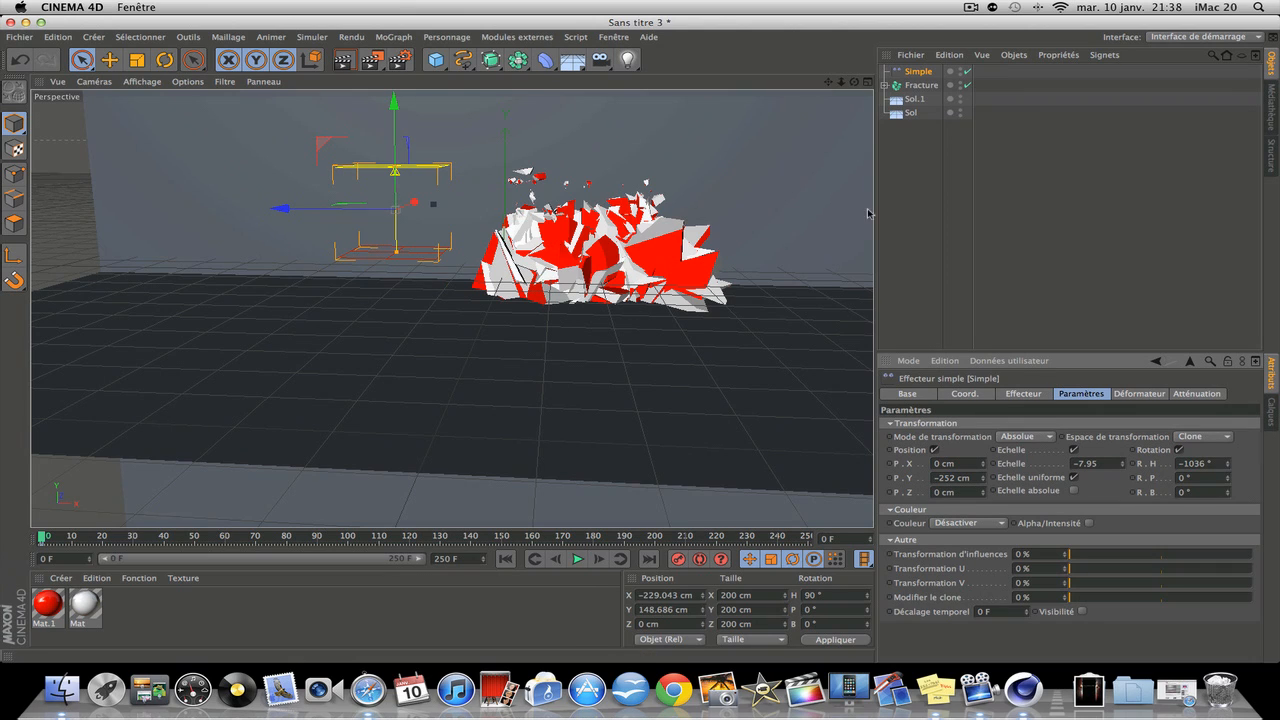
pyautogui.moveTo(279, 211)
pyautogui.mouseDown()
pyautogui.moveTo(430, 207)
pyautogui.moveTo(281, 213)
pyautogui.mouseUp()
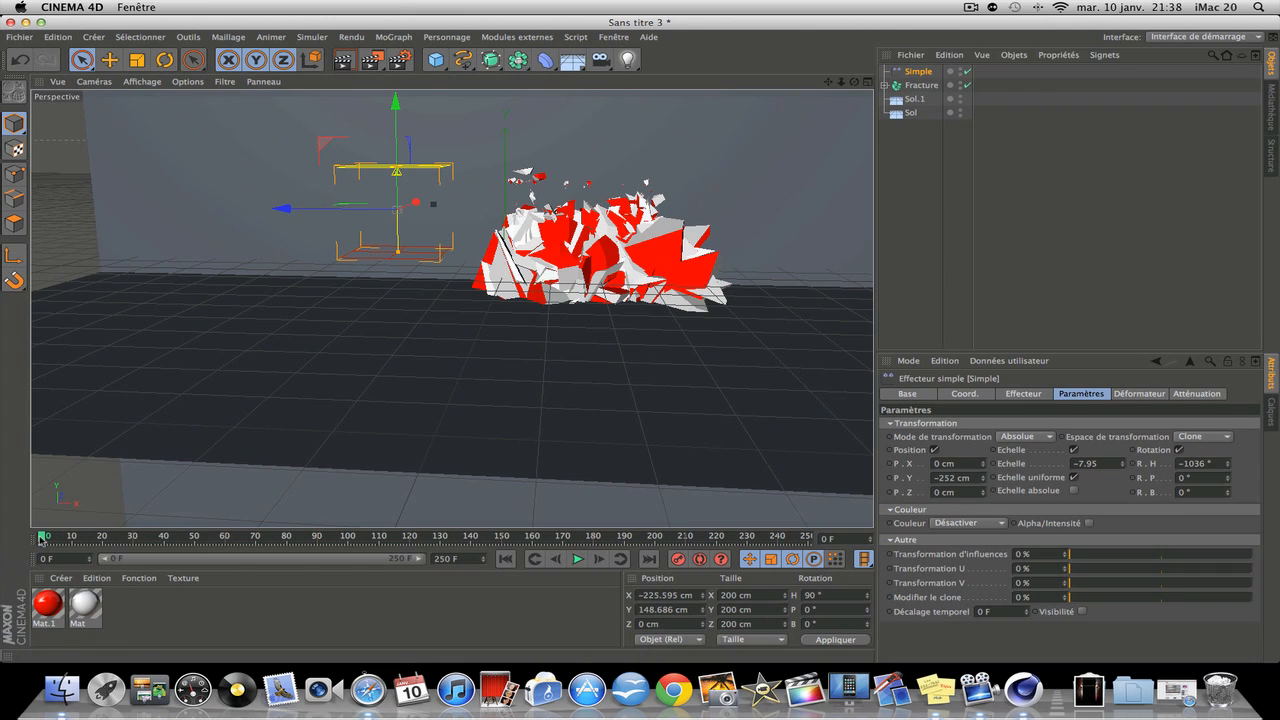
# Step: At frame 250, lower the Simple effector to about Y -153 cm and record its keyframe
pyautogui.moveTo(57, 543); pyautogui.dragTo(875, 543)
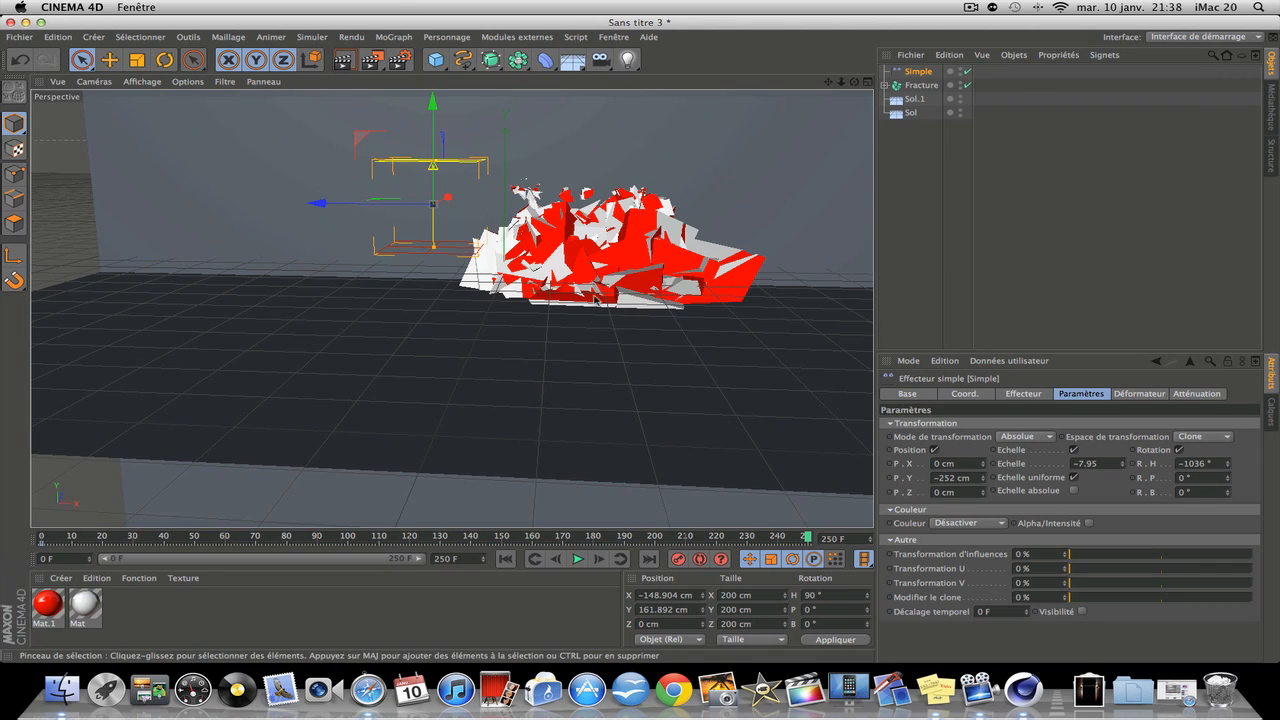
pyautogui.click(447, 115)
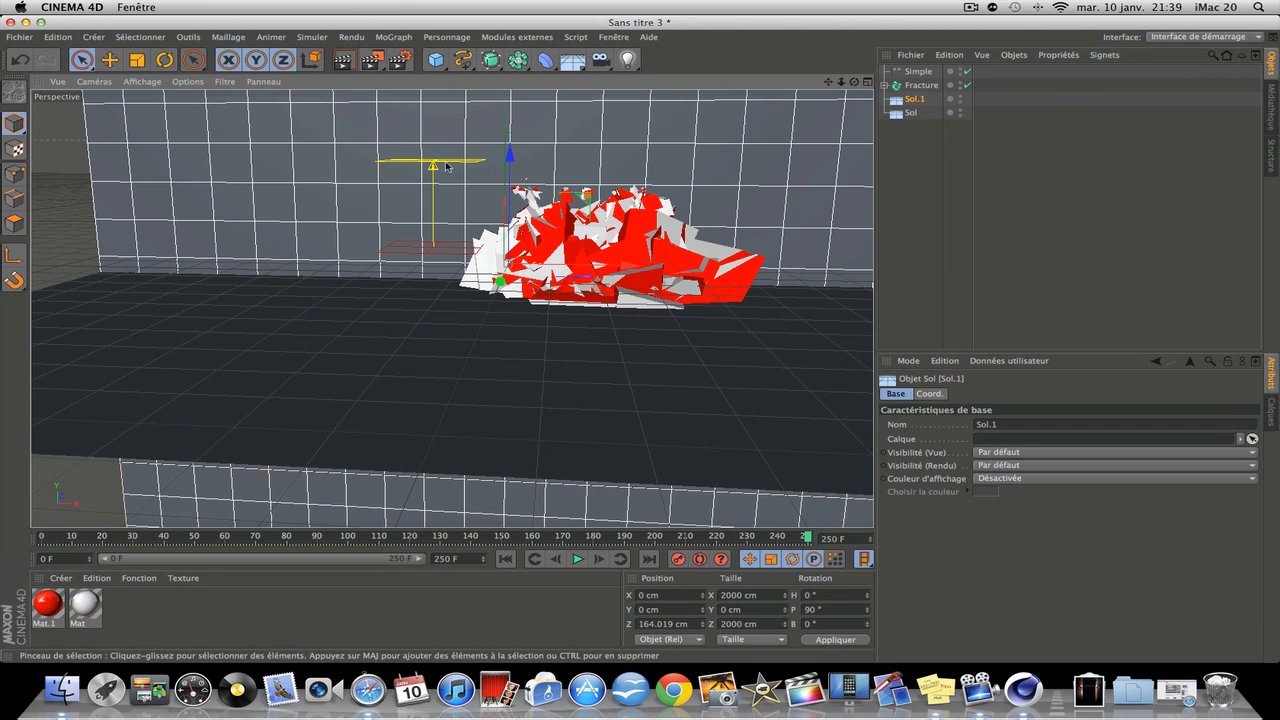
pyautogui.click(905, 72)
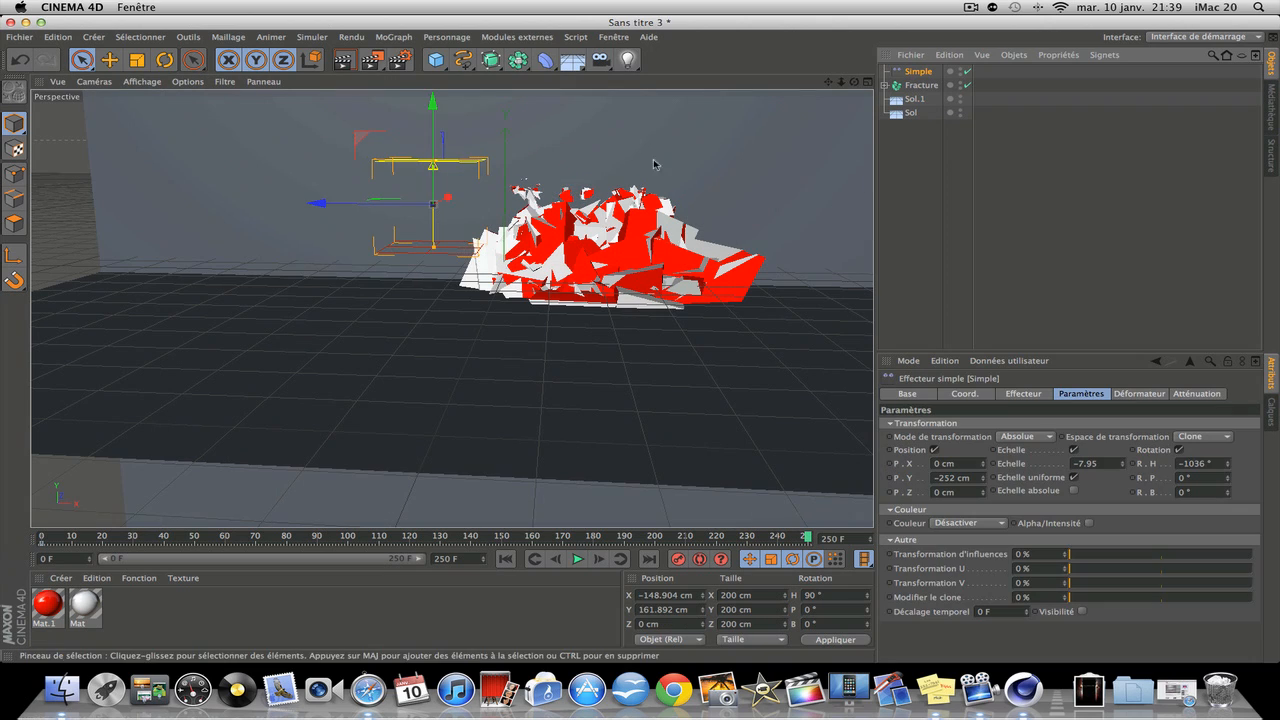
pyautogui.moveTo(433, 110); pyautogui.dragTo(434, 117)
pyautogui.moveTo(426, 205); pyautogui.dragTo(432, 231)
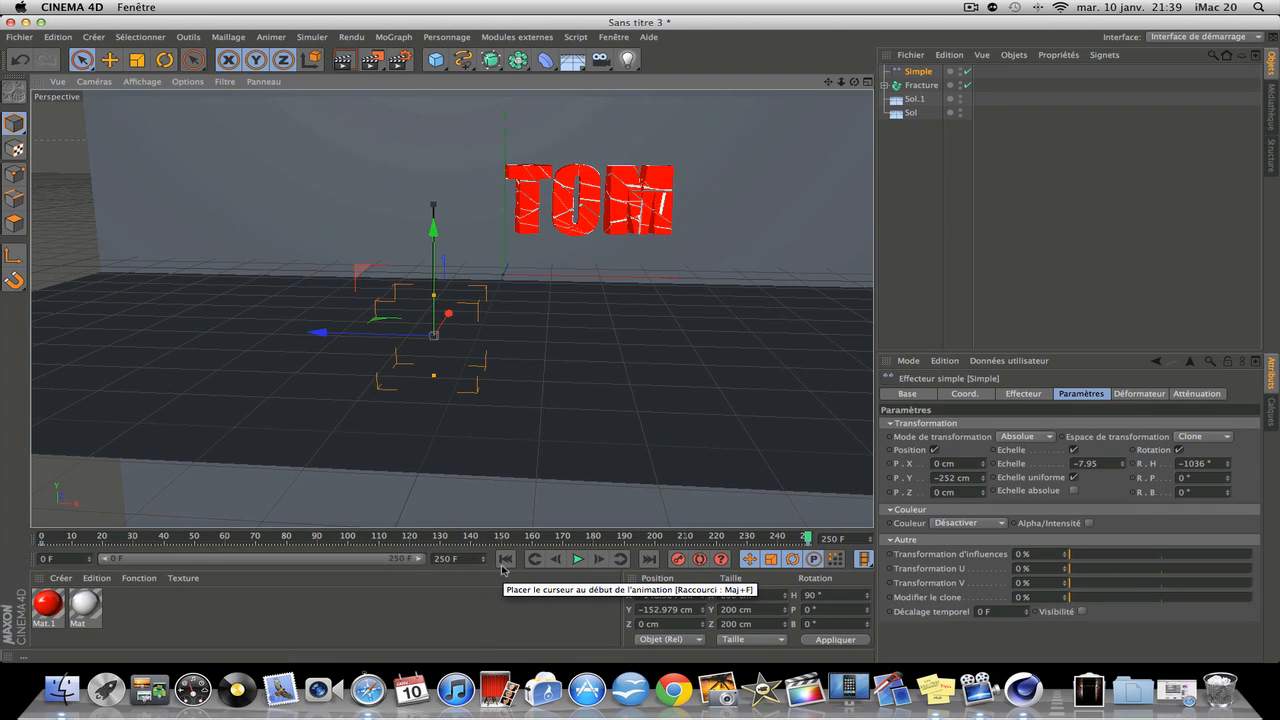
# Step: Add an omni light and place it above the text at about X 217 cm and Y 354 cm
pyautogui.click(631, 61)
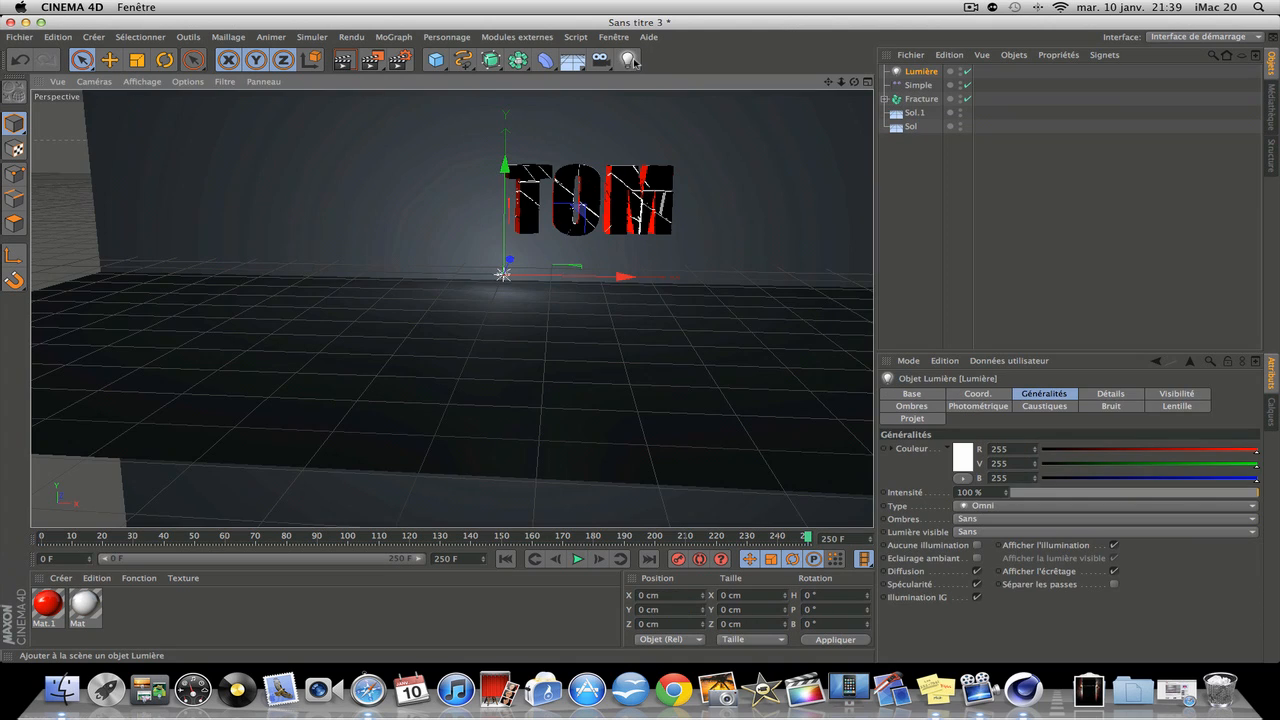
pyautogui.moveTo(507, 180); pyautogui.dragTo(507, 27)
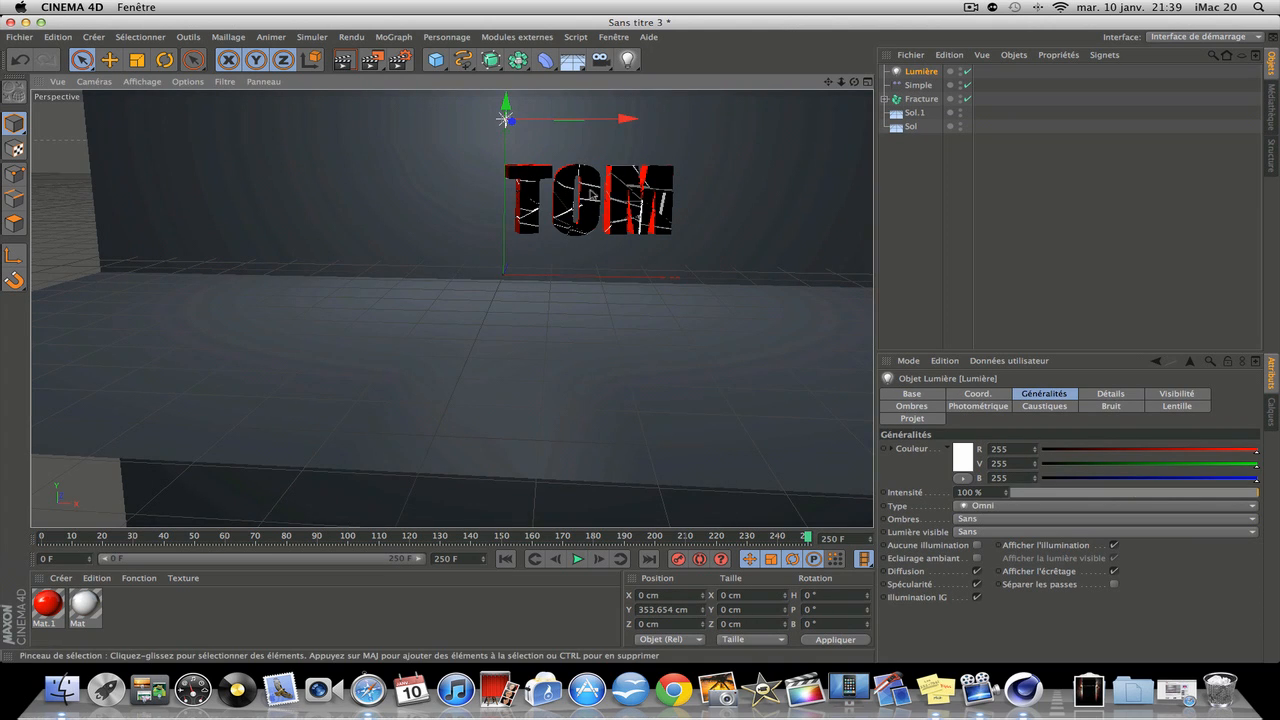
pyautogui.moveTo(600, 119); pyautogui.dragTo(727, 119)
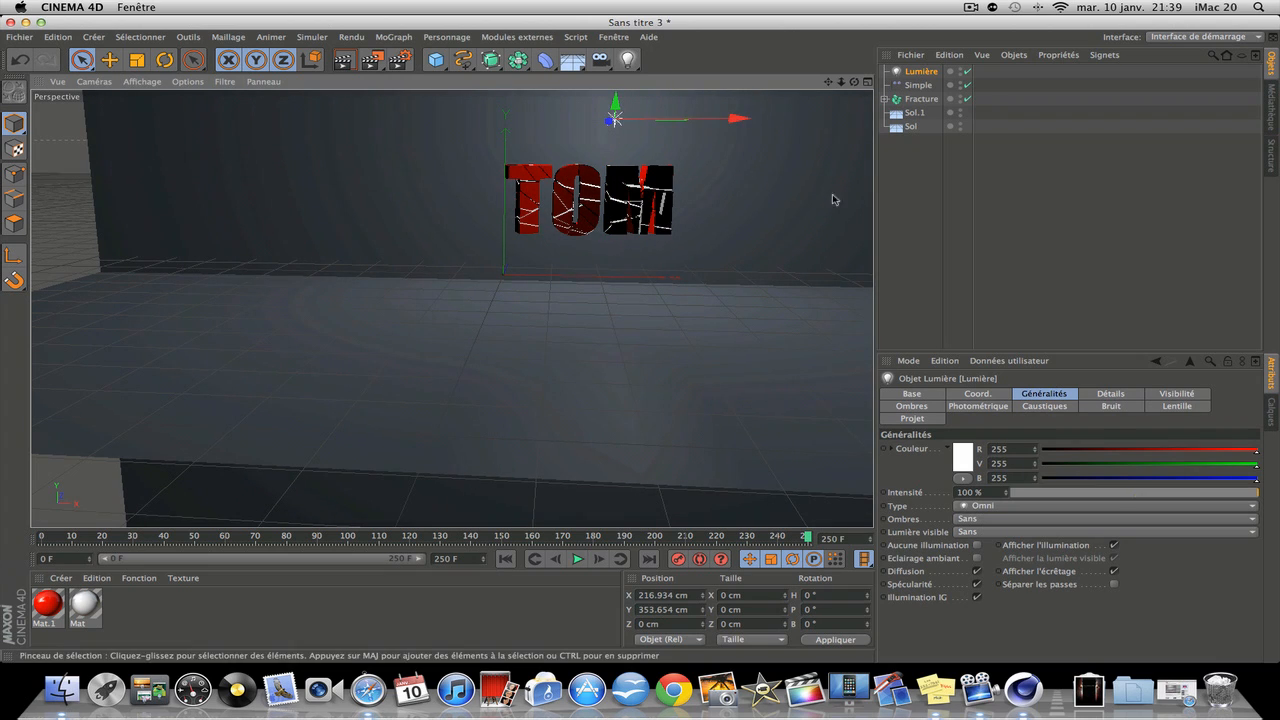
# Step: Return to frame 0, move the back wall Sol.1 to about Z 215 cm and render the view
pyautogui.moveTo(808, 538); pyautogui.dragTo(2, 540)
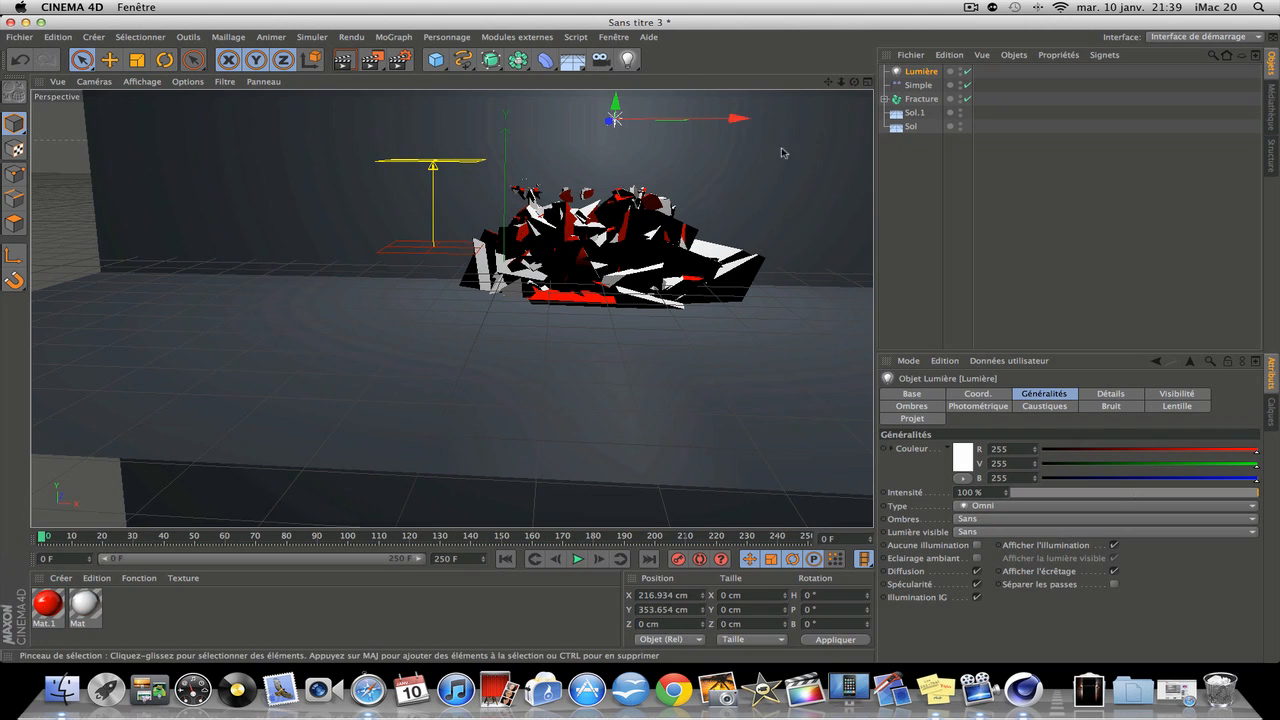
pyautogui.moveTo(854, 82); pyautogui.dragTo(494, 294)
pyautogui.click(649, 205)
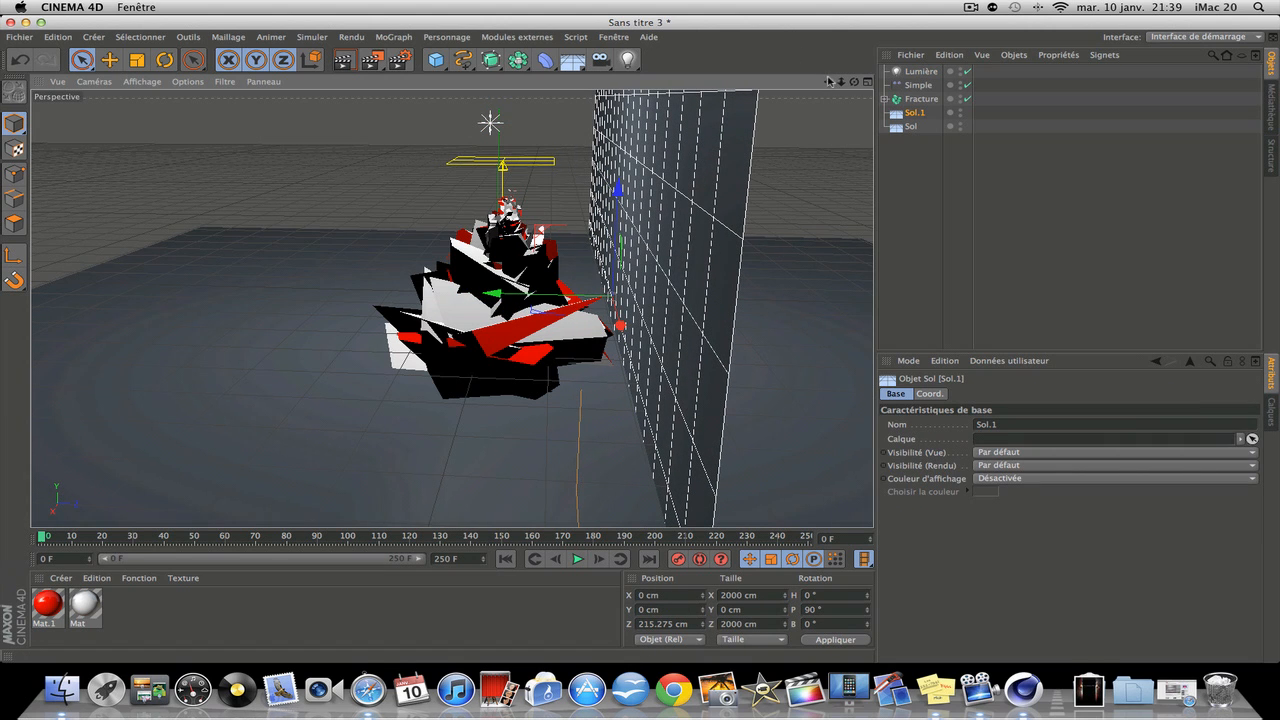
pyautogui.moveTo(854, 83); pyautogui.dragTo(451, 308)
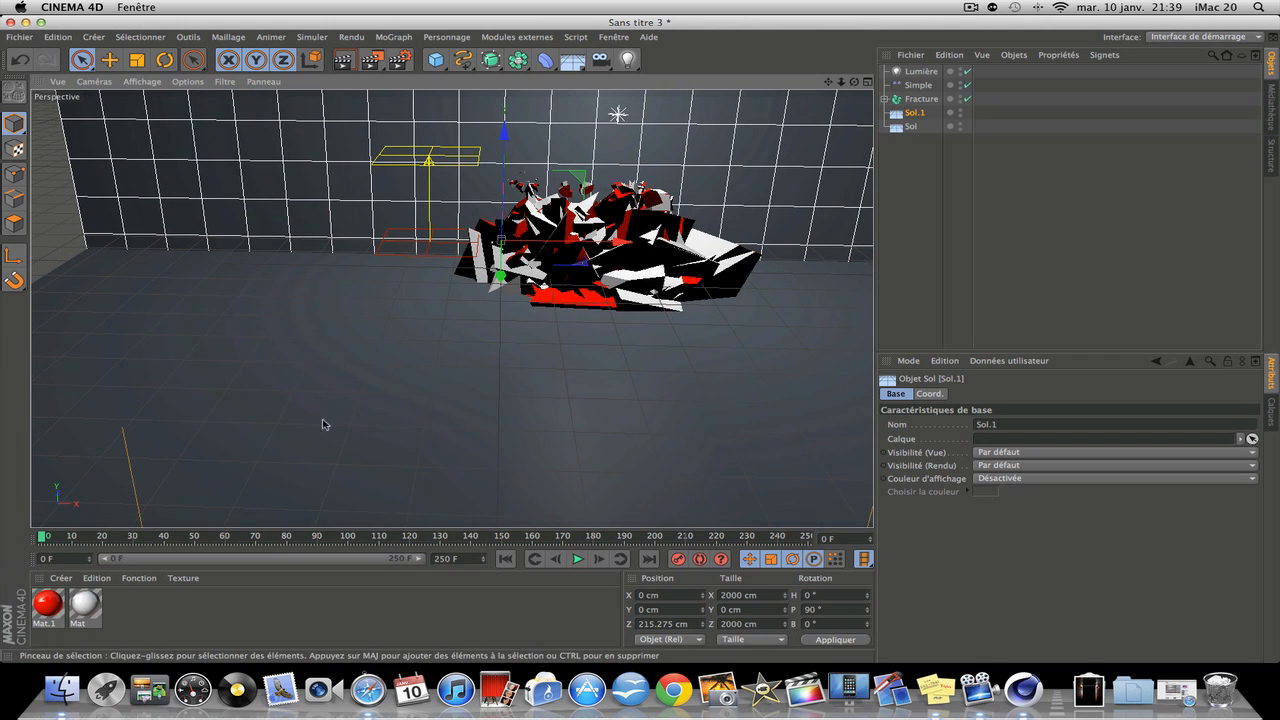
pyautogui.click(354, 62)
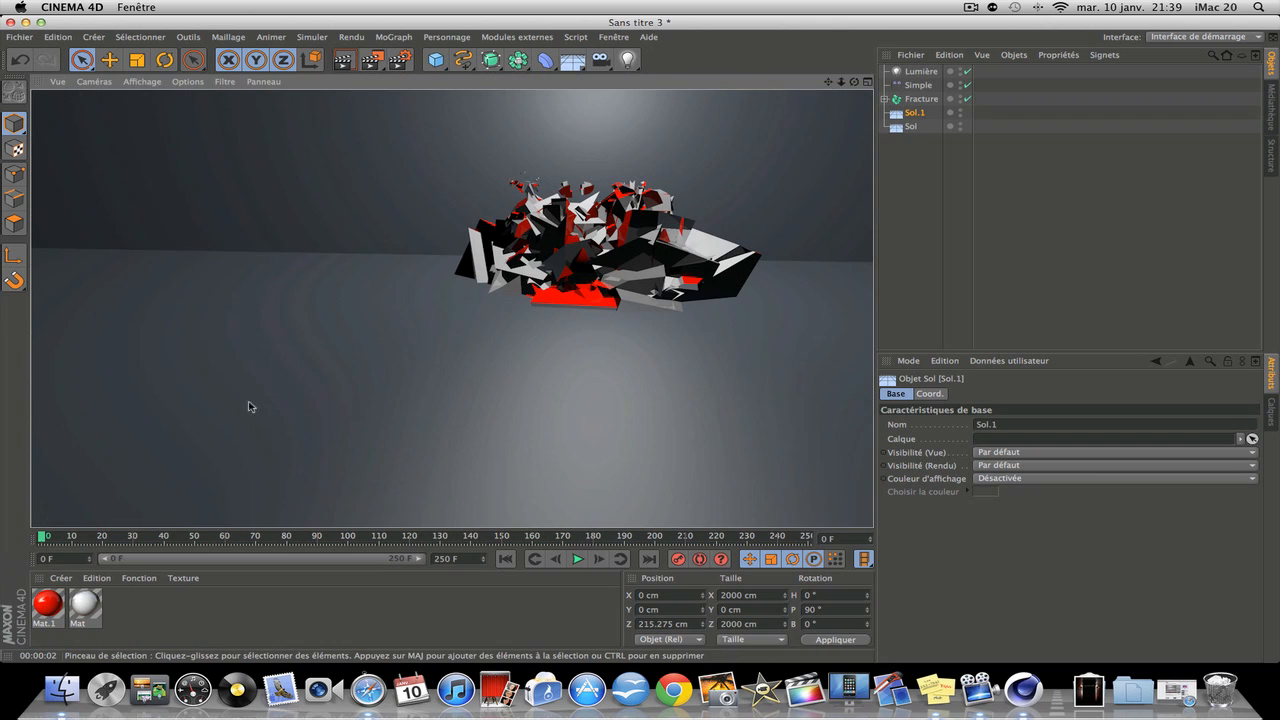
# Step: Set the light's shadows to Masques d'ombres (ombres diffuses) and render the view
pyautogui.click(921, 73)
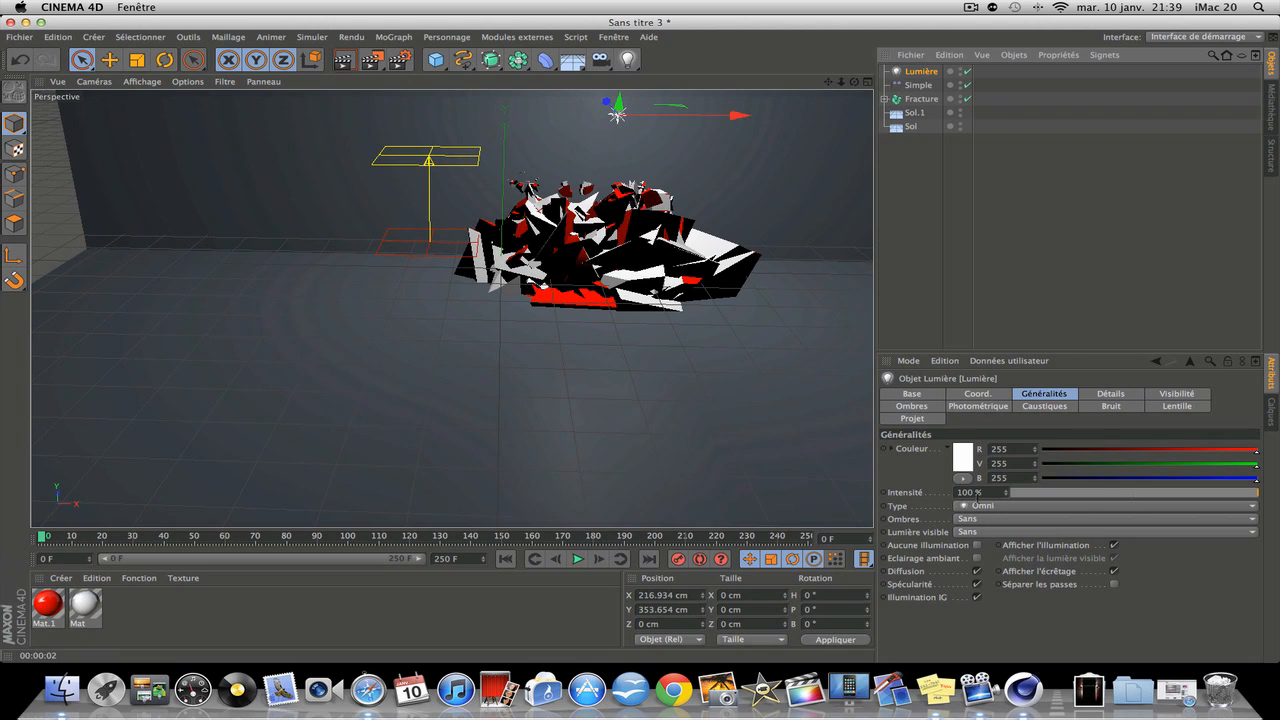
pyautogui.click(972, 406)
pyautogui.click(974, 396)
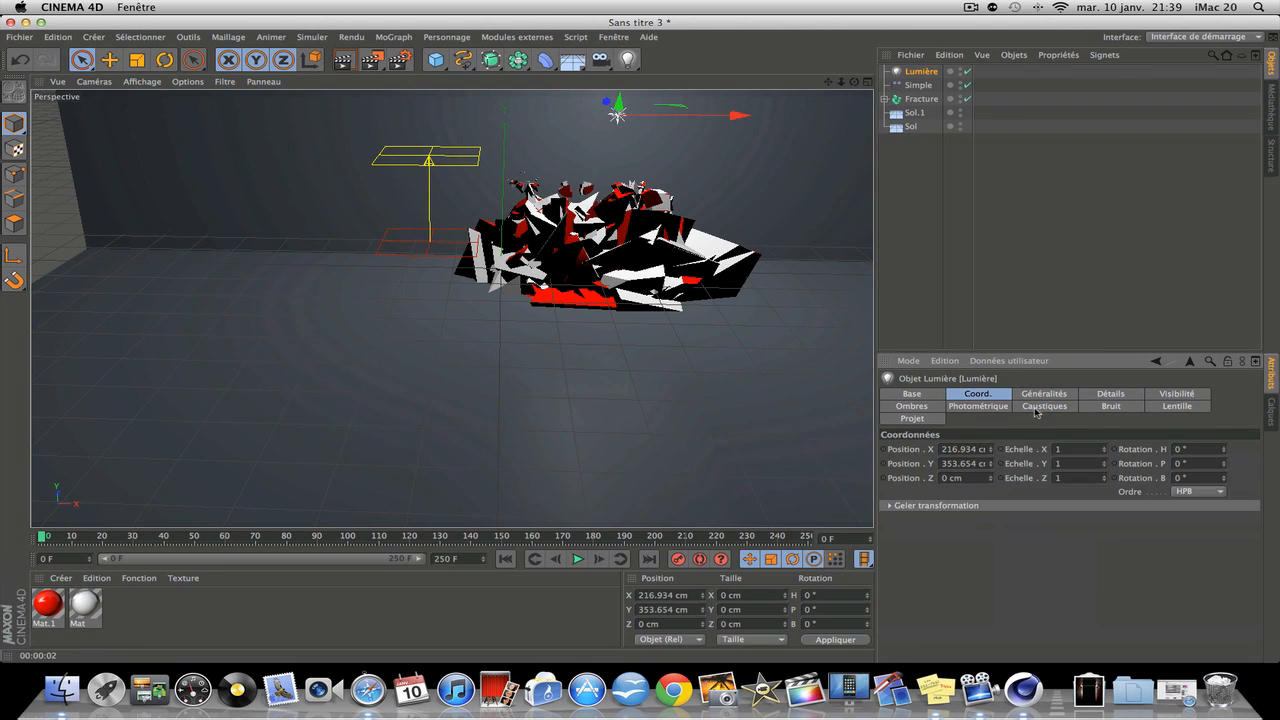
pyautogui.click(1045, 396)
pyautogui.click(1184, 407)
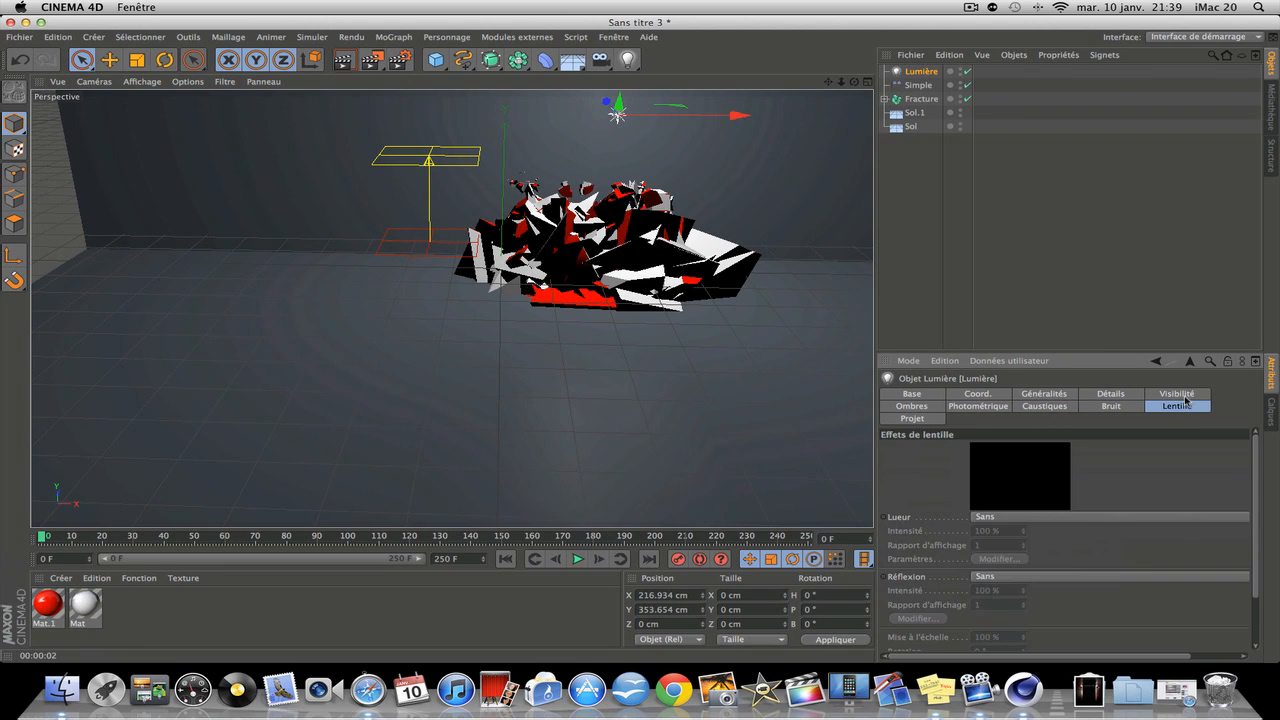
pyautogui.click(1177, 394)
pyautogui.click(920, 396)
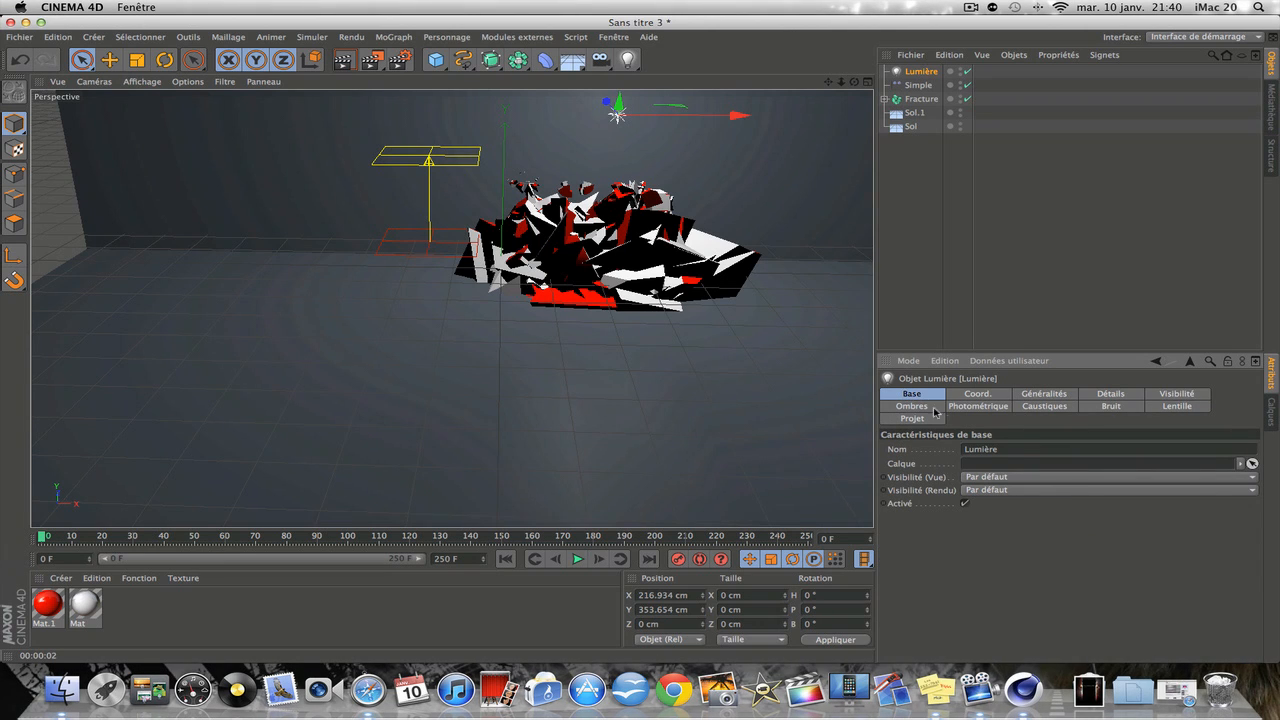
pyautogui.click(912, 418)
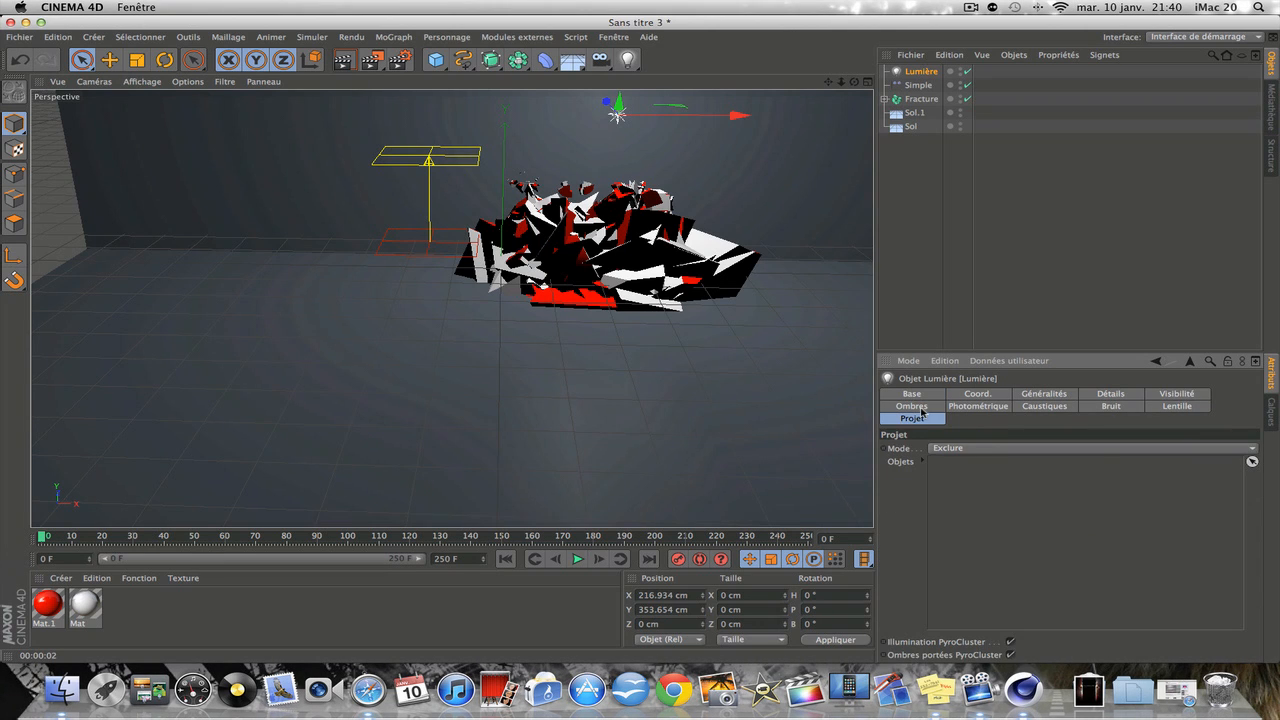
pyautogui.click(920, 408)
pyautogui.click(970, 448)
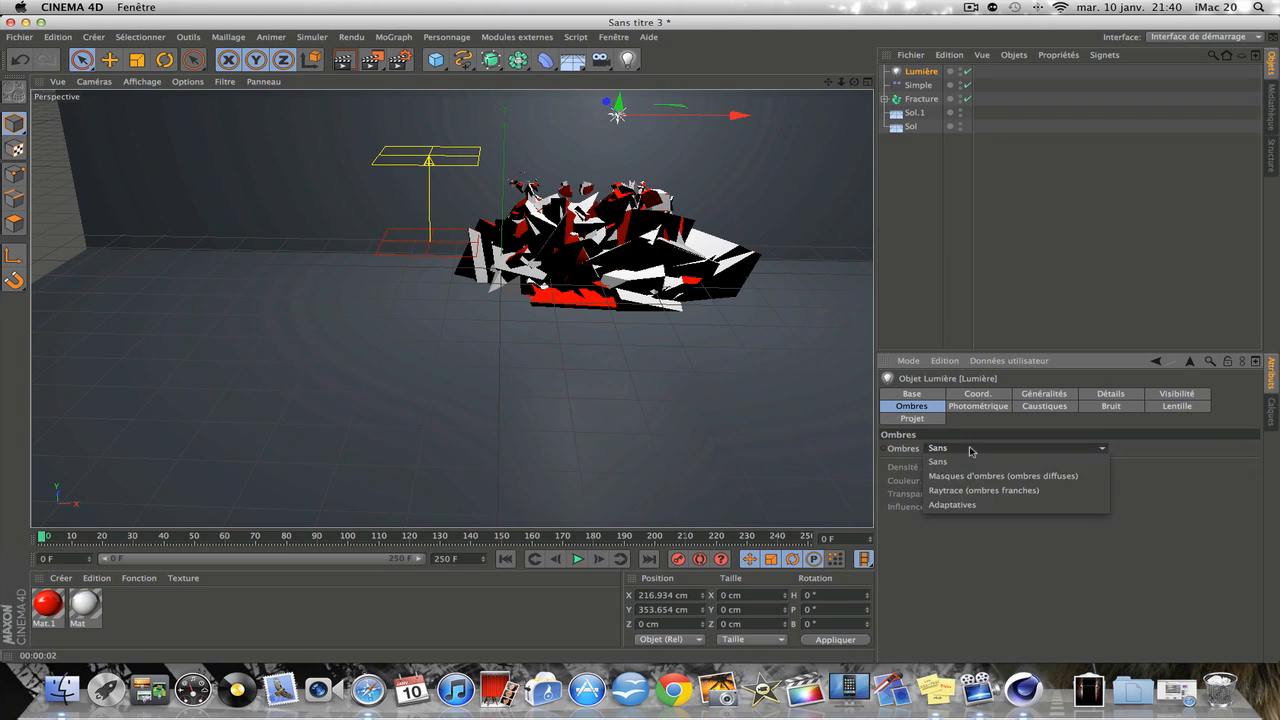
pyautogui.click(994, 478)
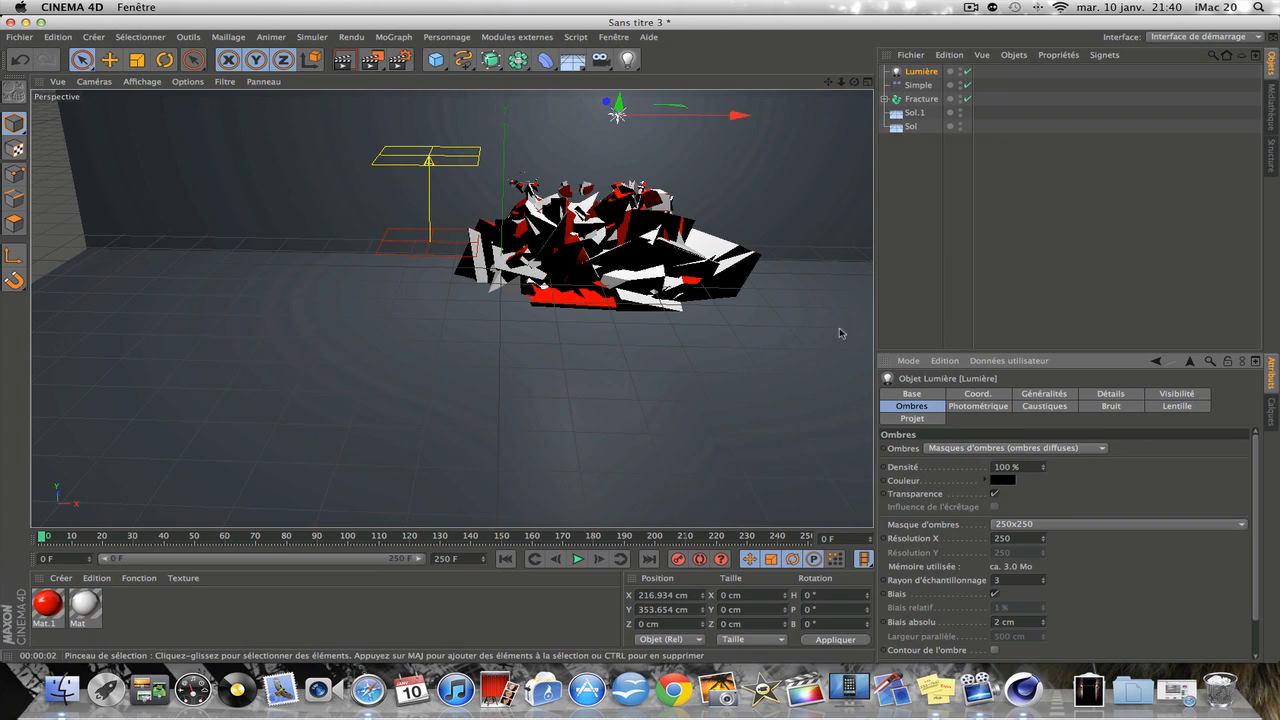
pyautogui.click(345, 62)
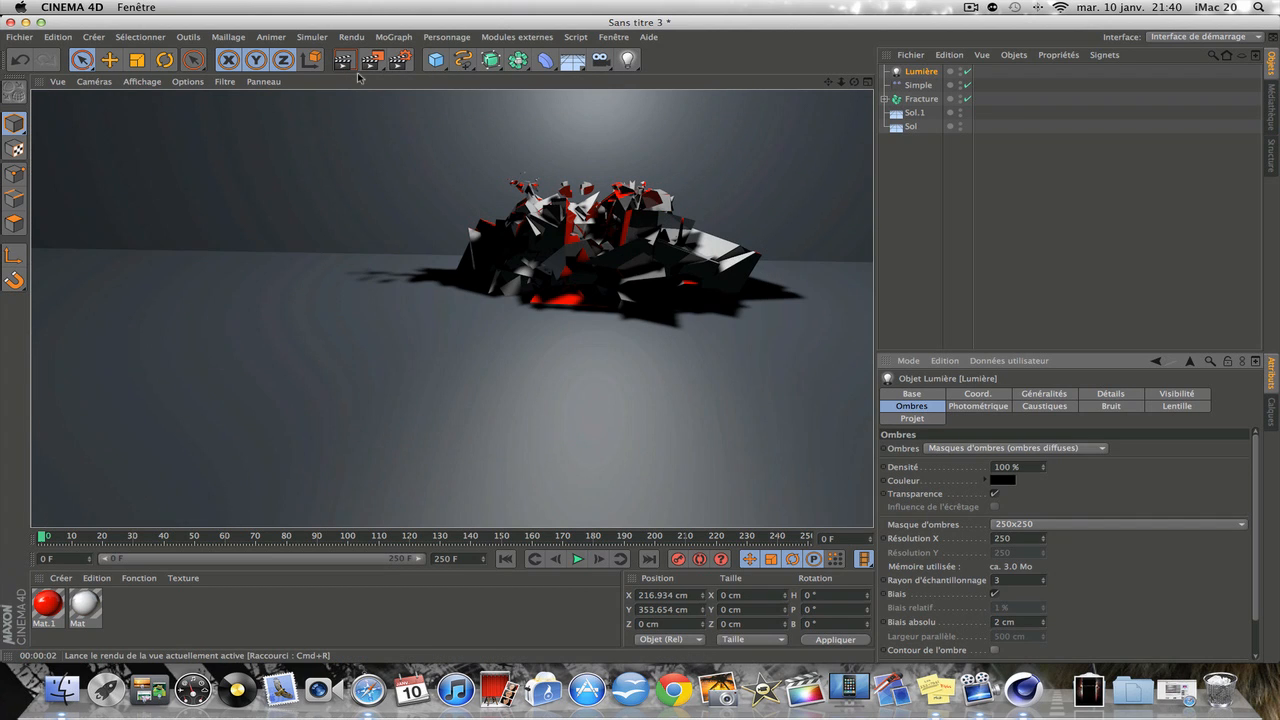
# Step: Add a camera, look through it and keyframe it at frame 0 near X -246 cm, Y 386 cm, Z -990 cm
pyautogui.click(600, 60)
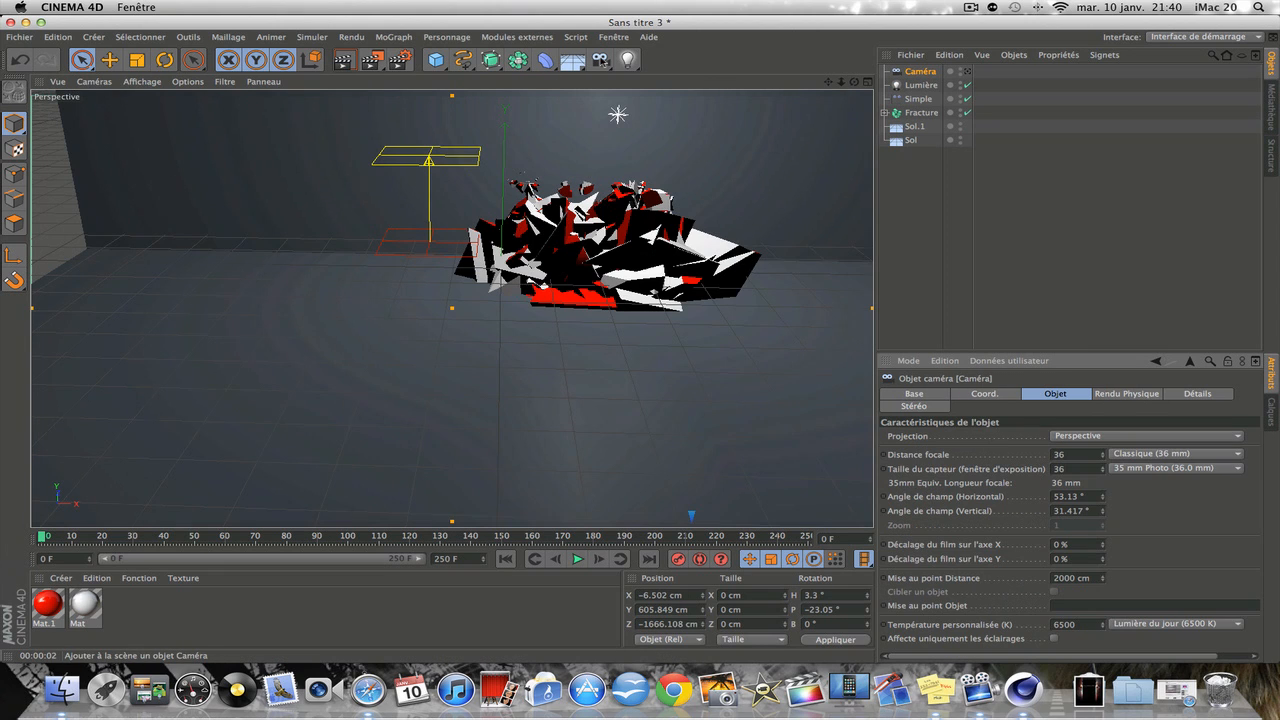
pyautogui.click(967, 73)
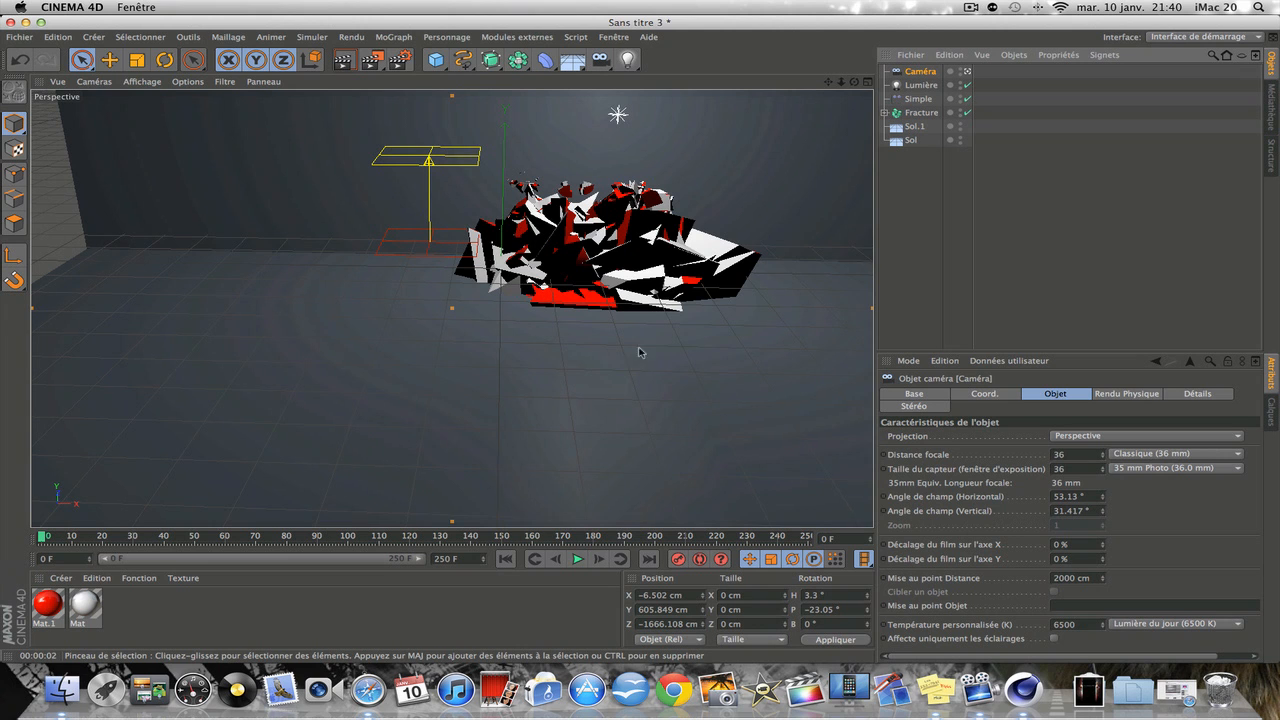
pyautogui.moveTo(856, 82); pyautogui.dragTo(1016, 92)
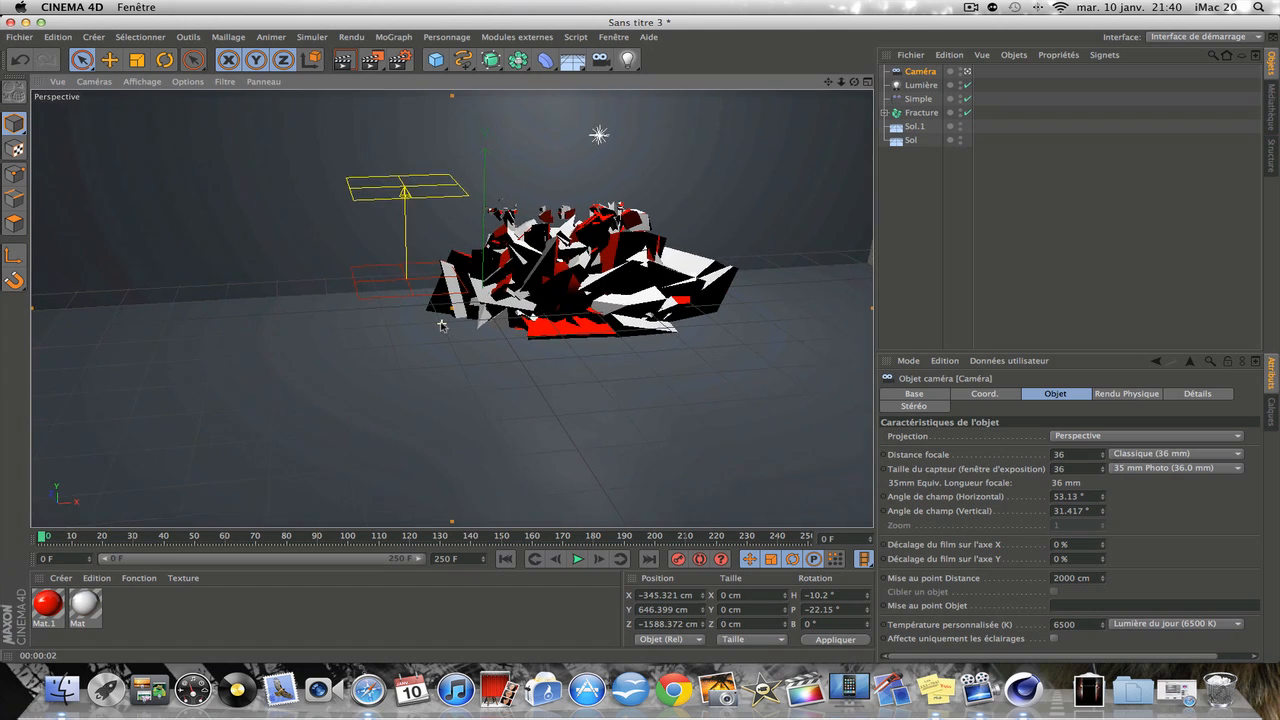
pyautogui.scroll(5, 442, 325)
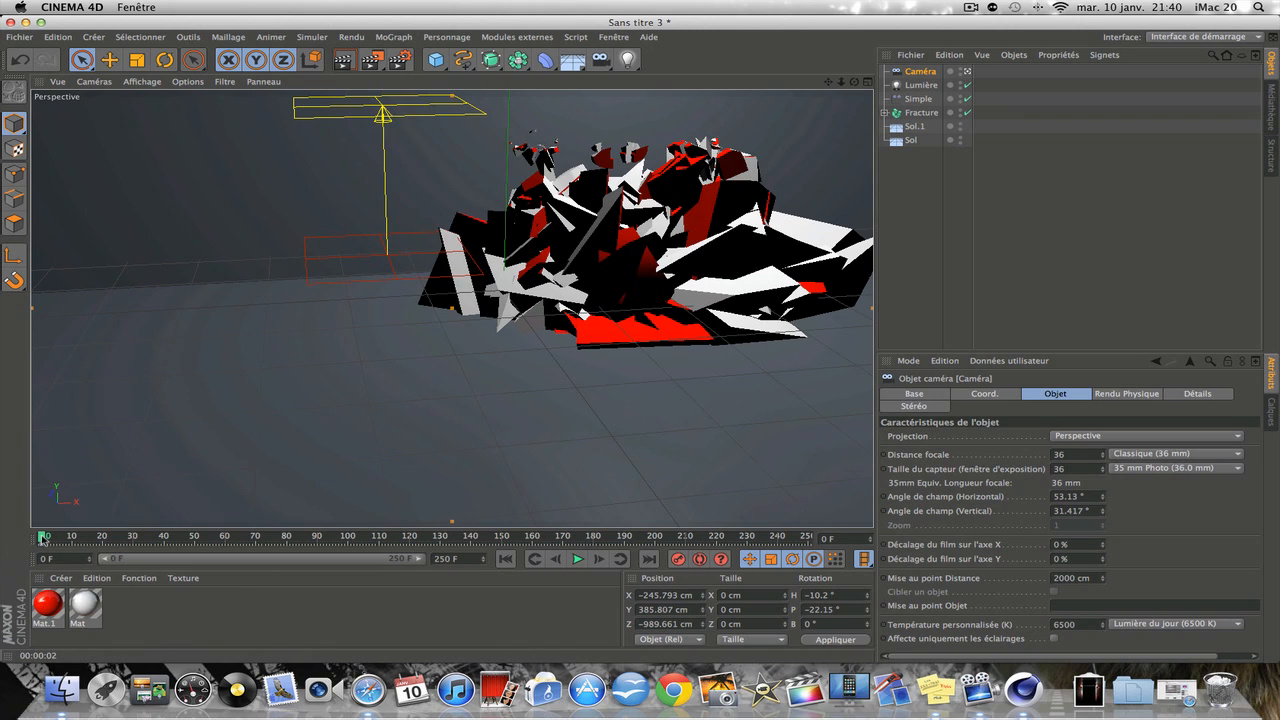
# Step: At frame 75, pull the camera back to about X -177 cm, Y 584 cm, Z -1490 cm and record its keyframe
pyautogui.scroll(2, 399, 292)
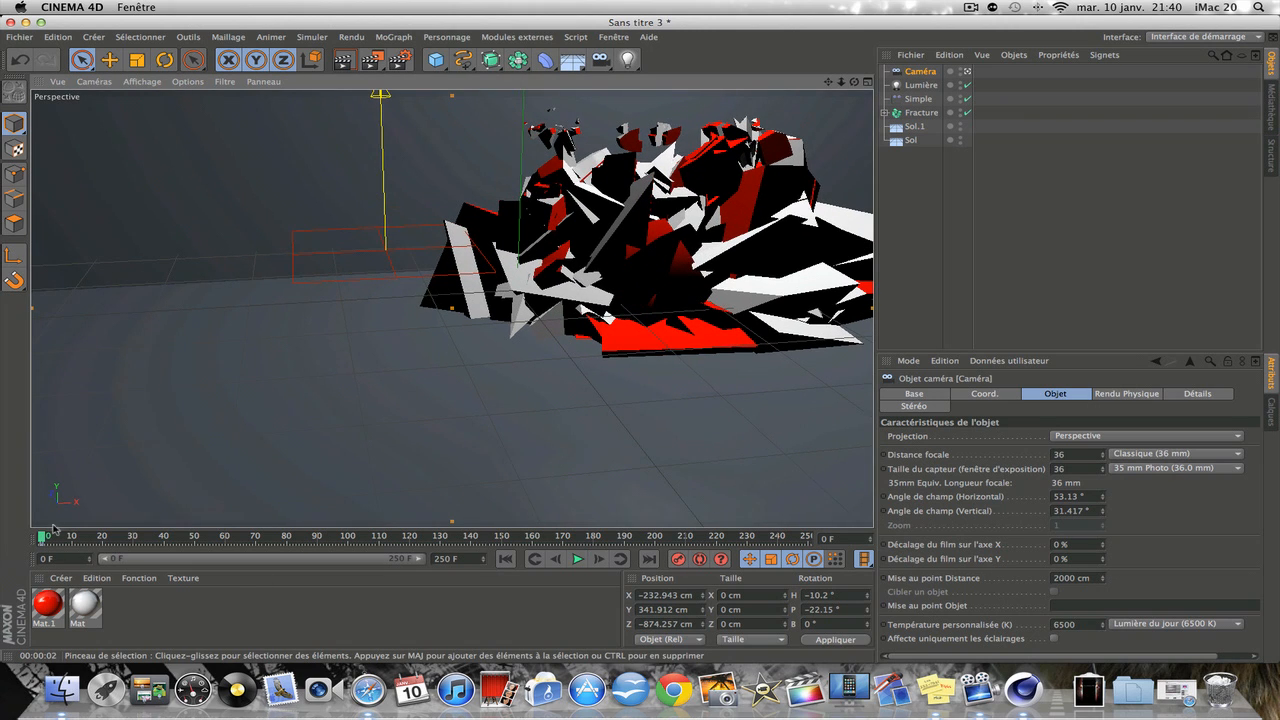
pyautogui.moveTo(53, 527); pyautogui.dragTo(270, 553)
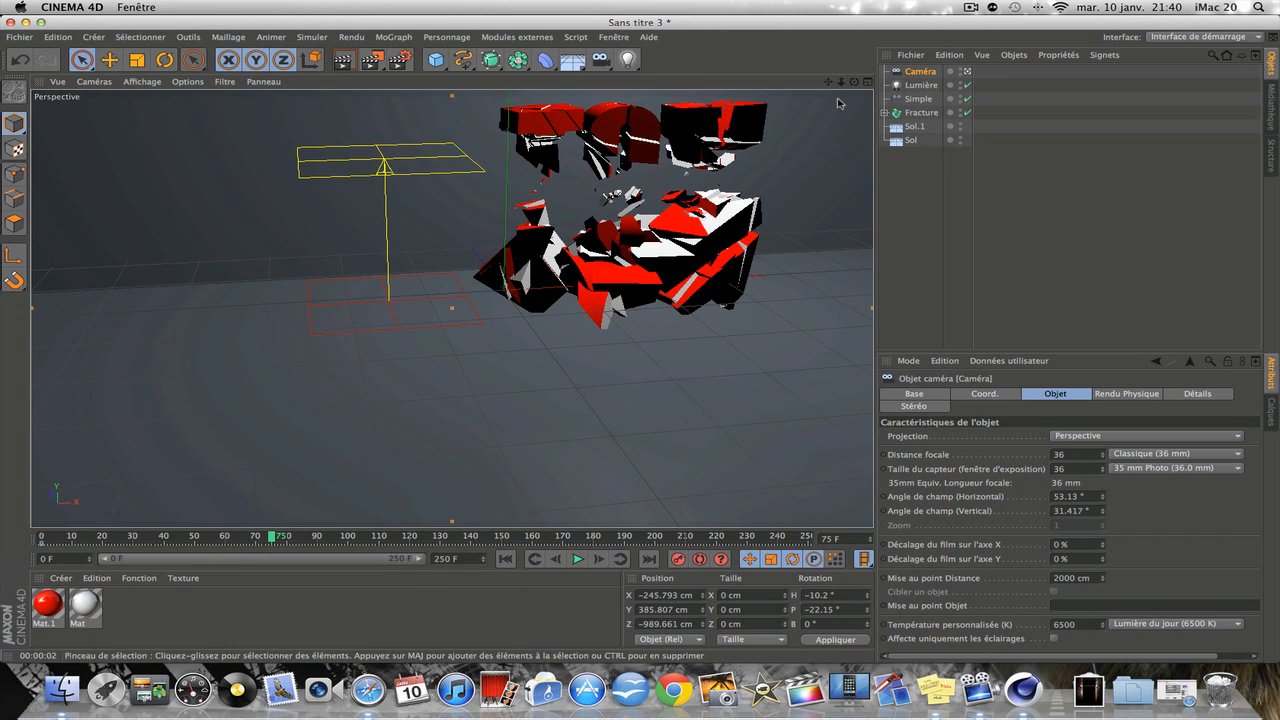
pyautogui.moveTo(828, 83); pyautogui.dragTo(870, 83)
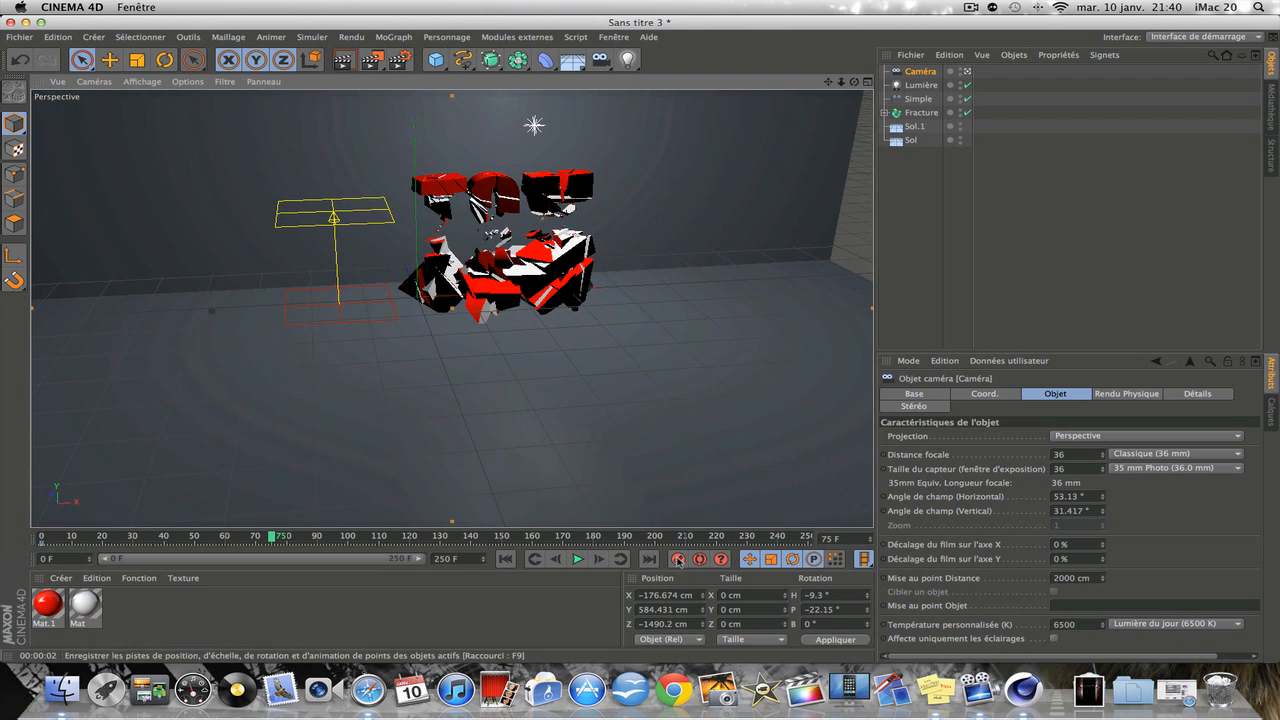
# Step: At frame 174, reposition the camera to about X 569 cm, Y 495 cm, Z -1076 cm with heading 18° and record its keyframe
pyautogui.moveTo(271, 537); pyautogui.dragTo(575, 537)
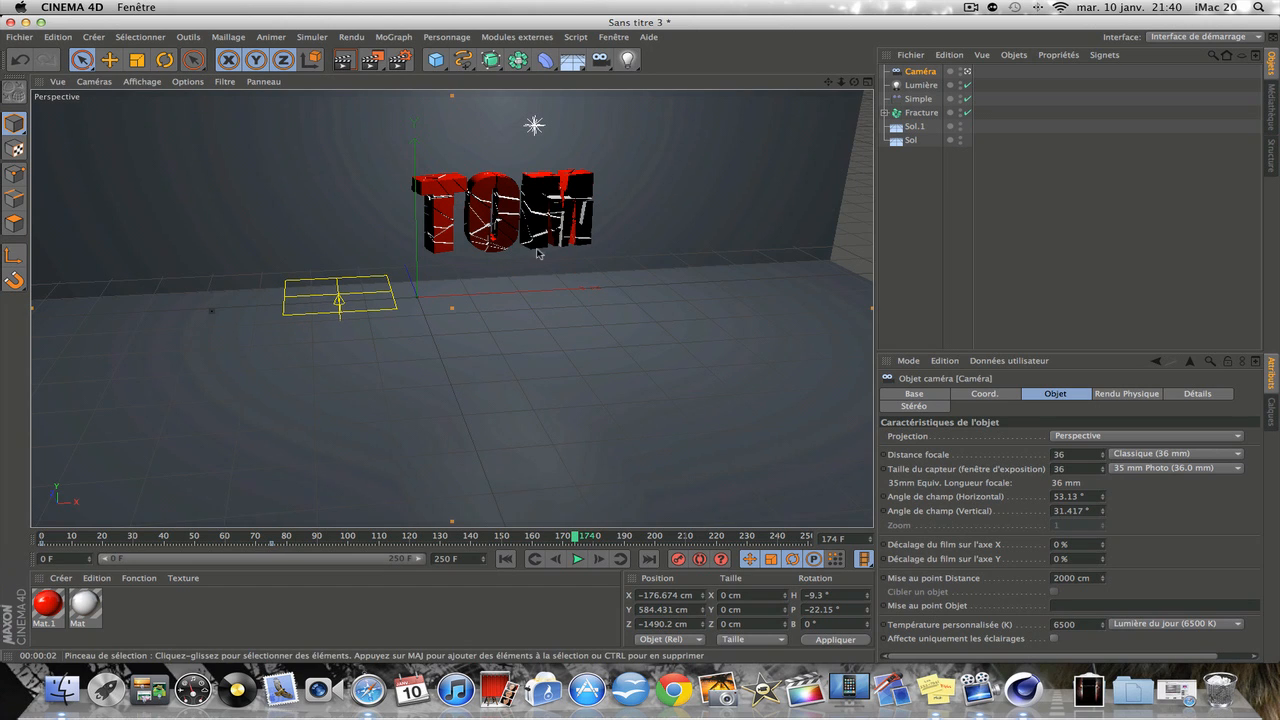
pyautogui.moveTo(828, 81); pyautogui.dragTo(660, 86)
pyautogui.moveTo(859, 84); pyautogui.dragTo(800, 88)
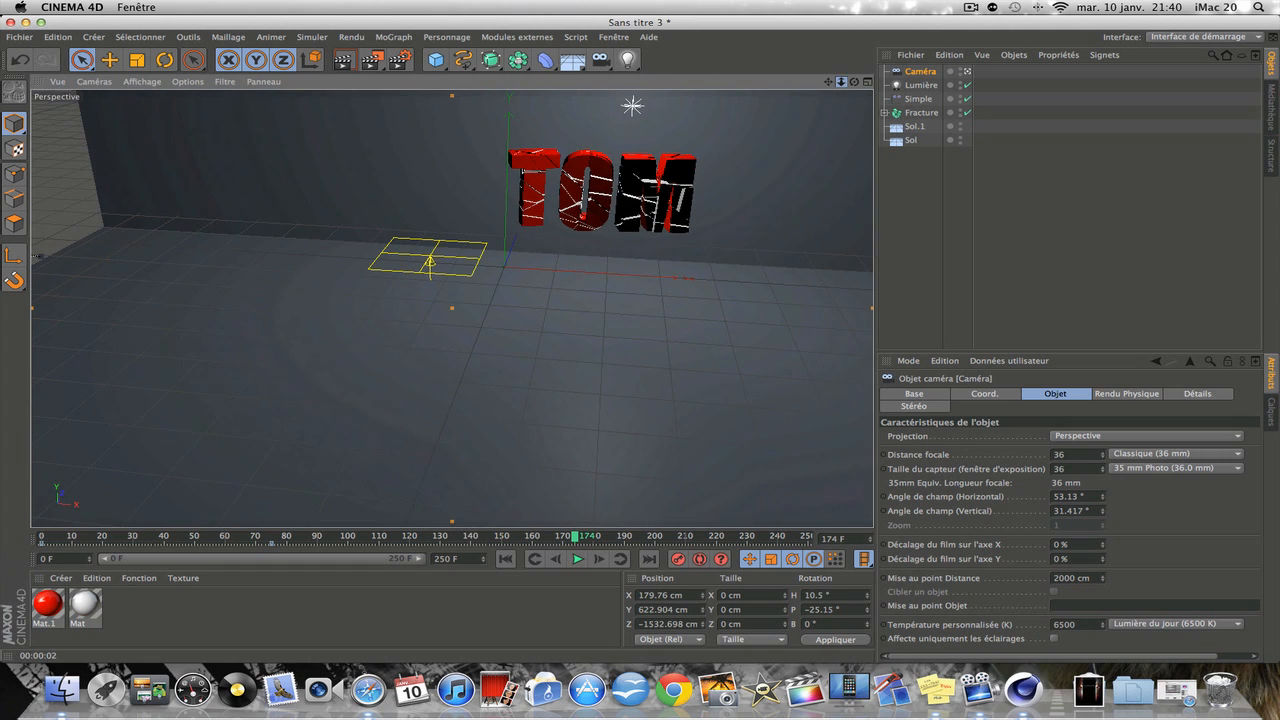
pyautogui.moveTo(828, 81); pyautogui.dragTo(720, 85)
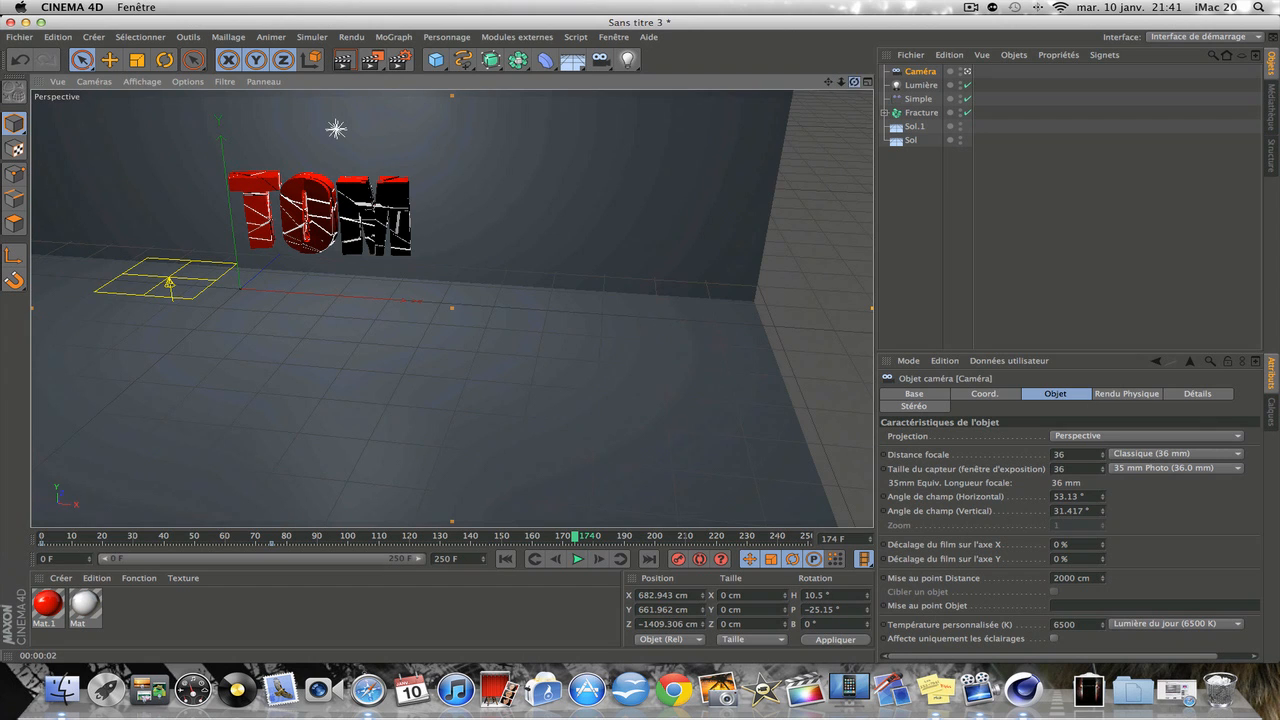
pyautogui.moveTo(854, 81); pyautogui.dragTo(830, 179)
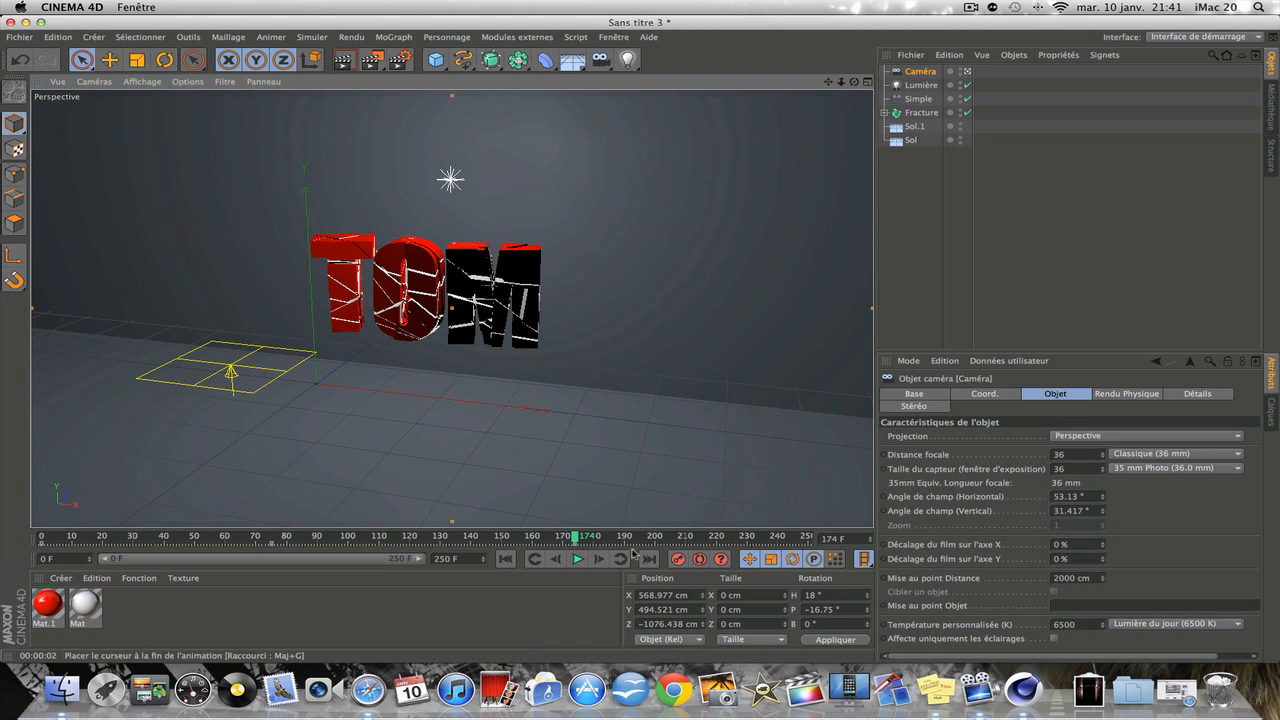
# Step: At frame 250, bring the camera closer to about X 666 cm, Y 416 cm, Z -763 cm with heading 31.2° and record its keyframe
pyautogui.moveTo(580, 537); pyautogui.dragTo(810, 540)
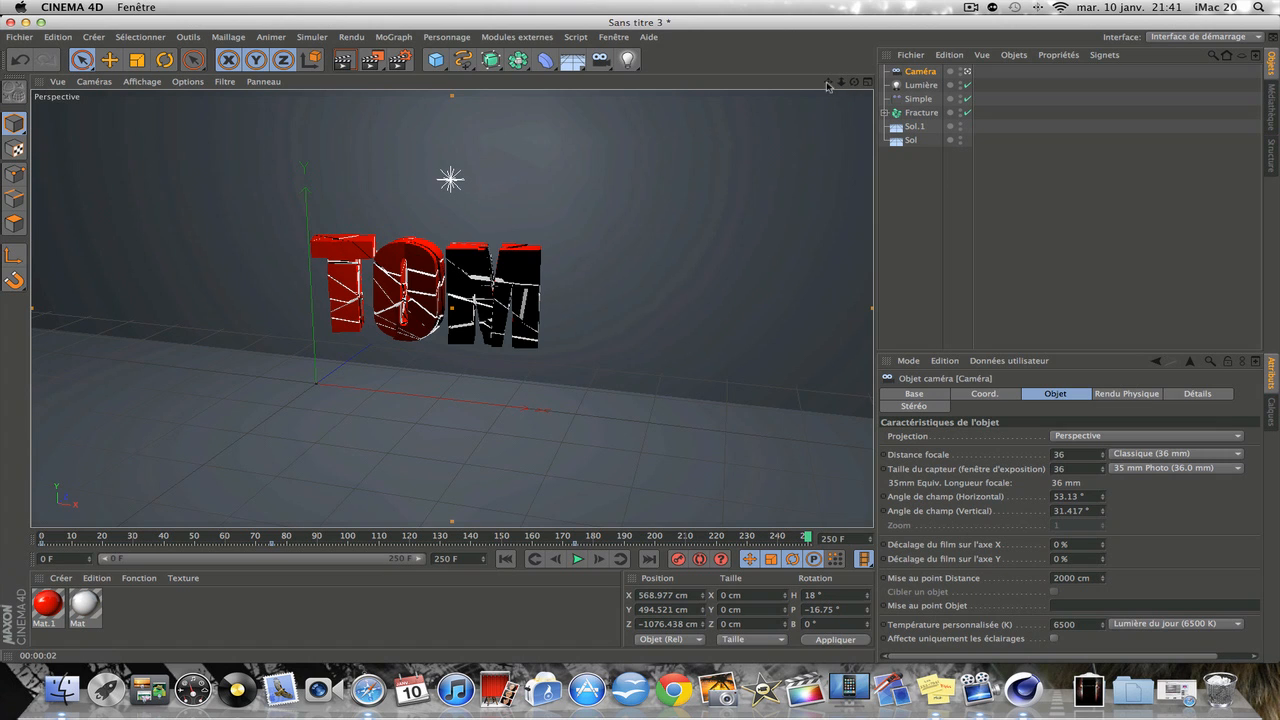
pyautogui.scroll(4, 634, 243)
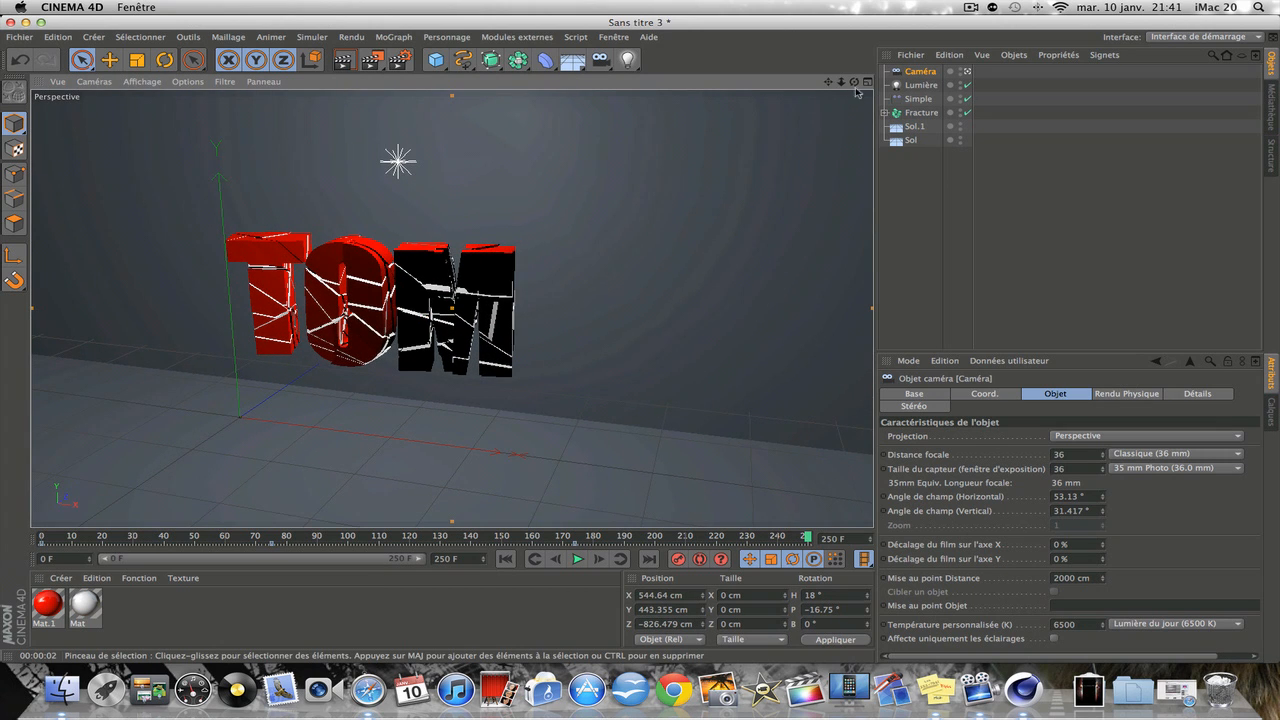
pyautogui.moveTo(854, 83); pyautogui.dragTo(777, 297)
pyautogui.moveTo(829, 83); pyautogui.dragTo(772, 105)
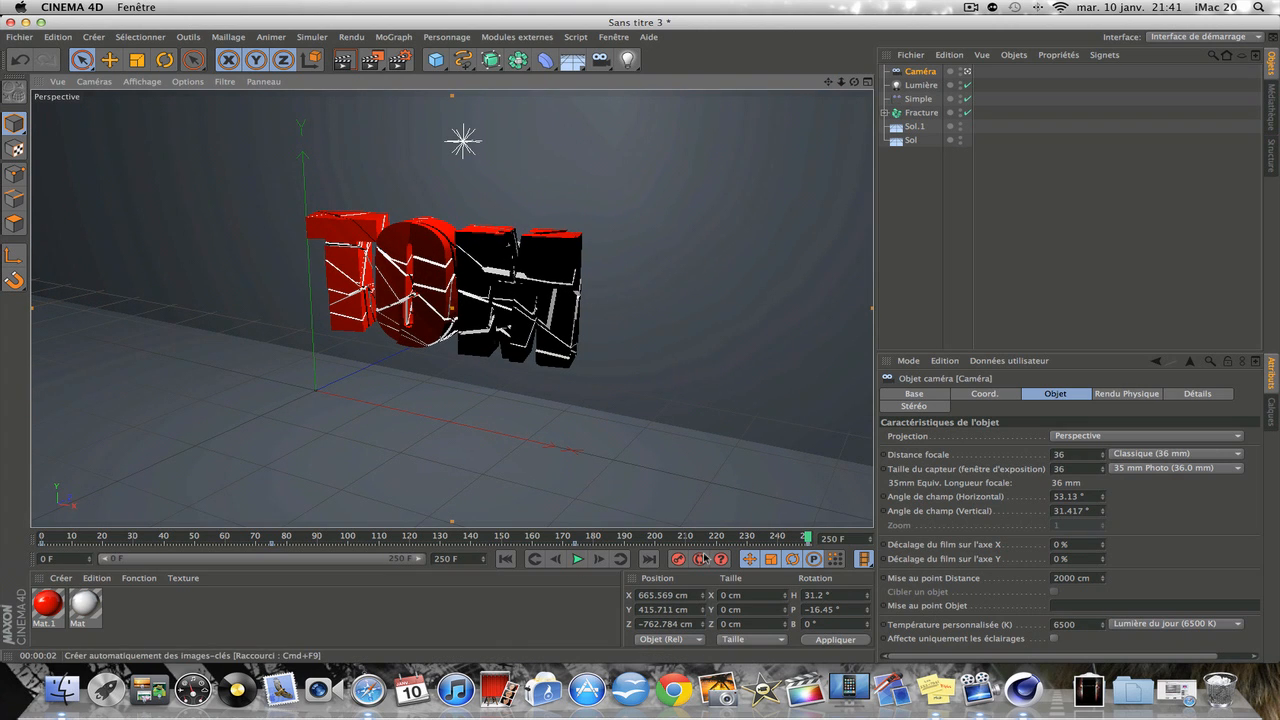
# Step: Return to frame 0 and play the start of the animation to check the camera movement, stopping around frame 67
pyautogui.moveTo(810, 541); pyautogui.dragTo(19, 526)
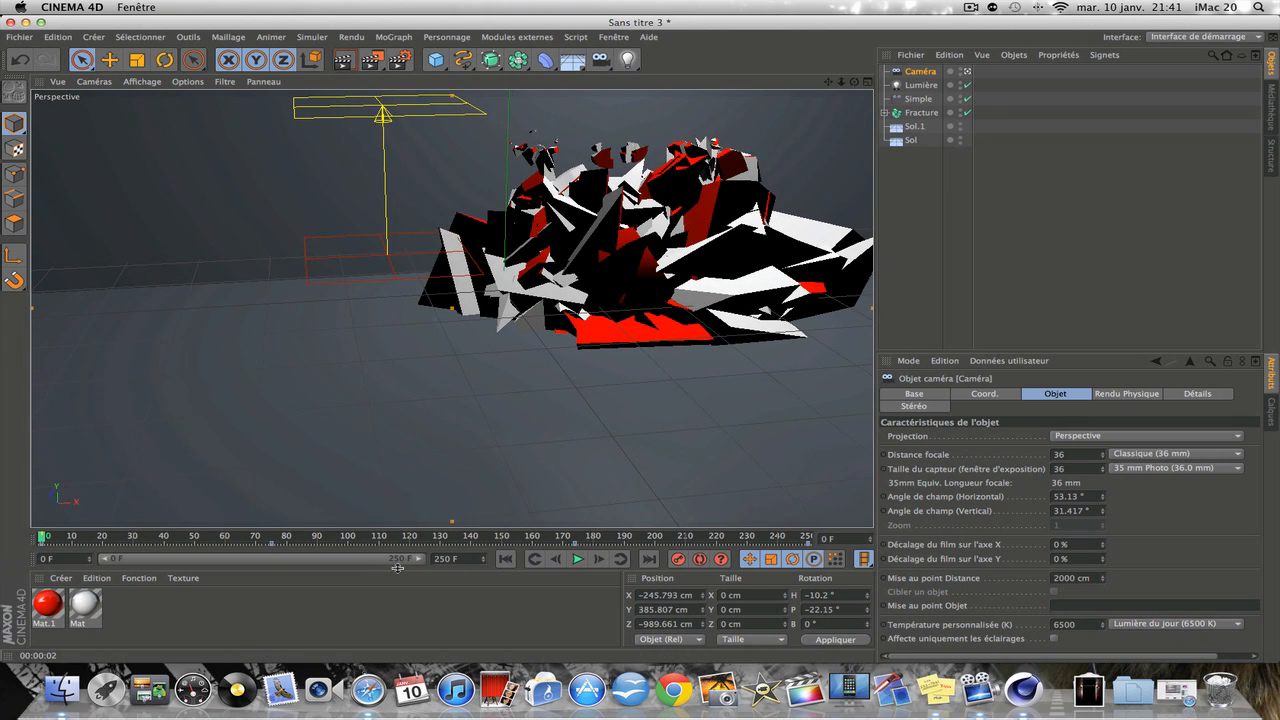
pyautogui.click(577, 559)
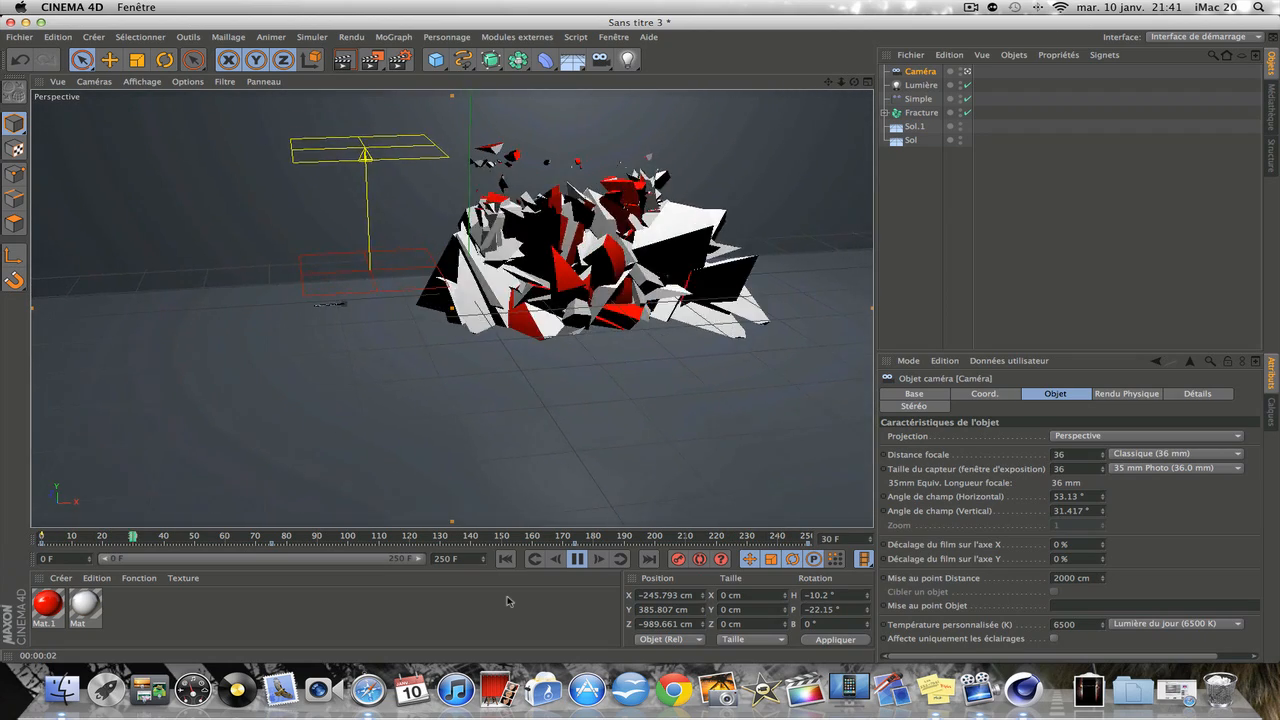
pyautogui.click(580, 561)
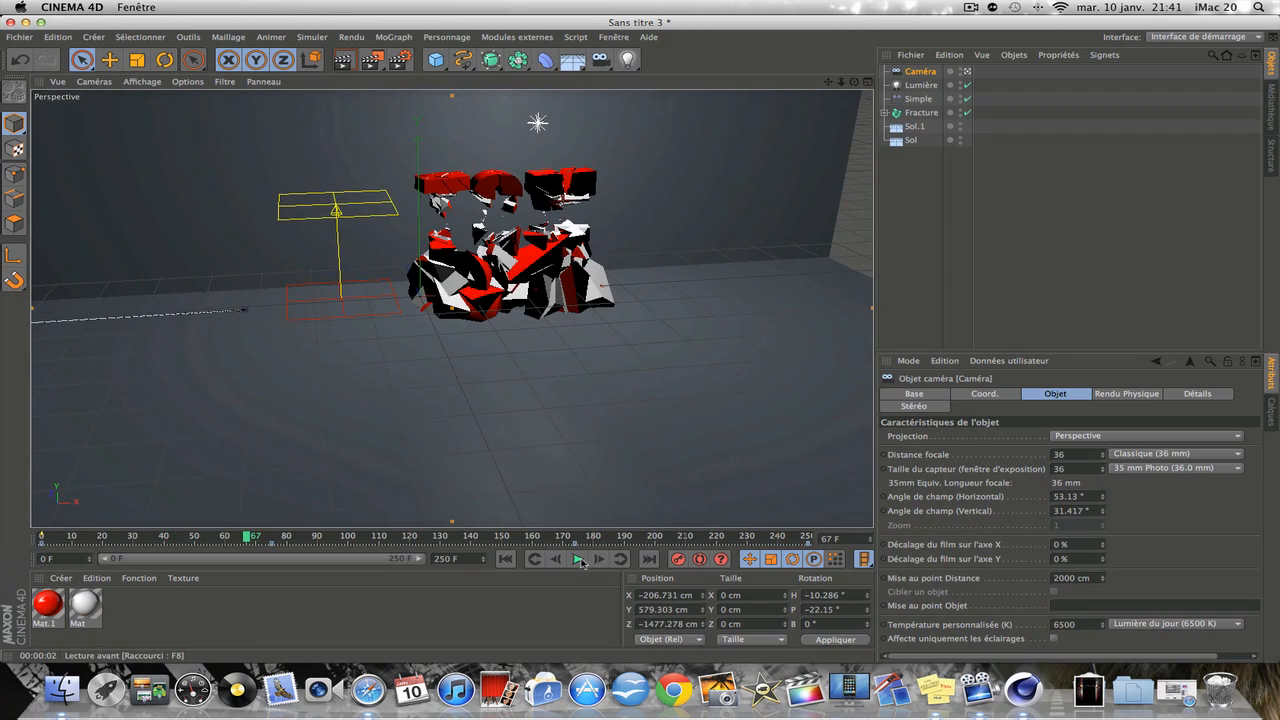